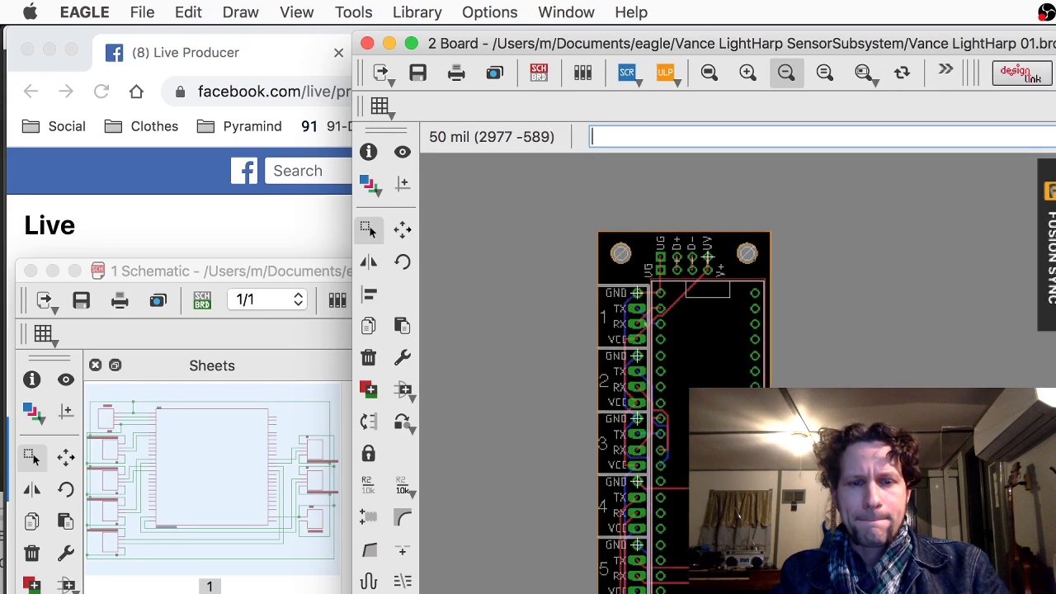
Examine the board's numbered sensor headers and their traces, from header 5 up to the USB pads
scroll(695, 384, "up", 2)
scroll(809, 281, "up", 2)
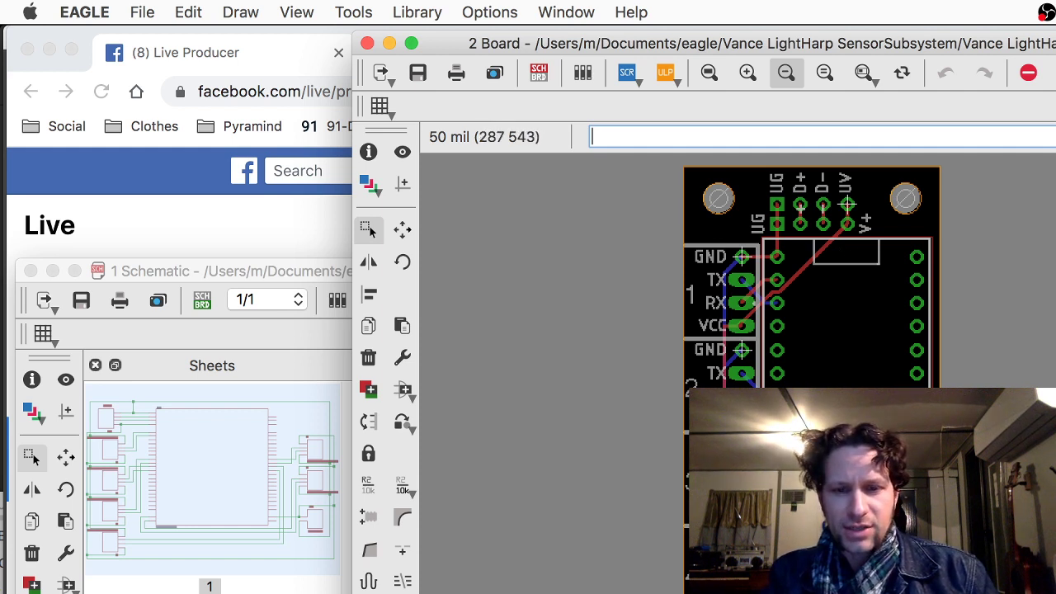
scroll(993, 176, "up", 5)
scroll(751, 578, "up", 3)
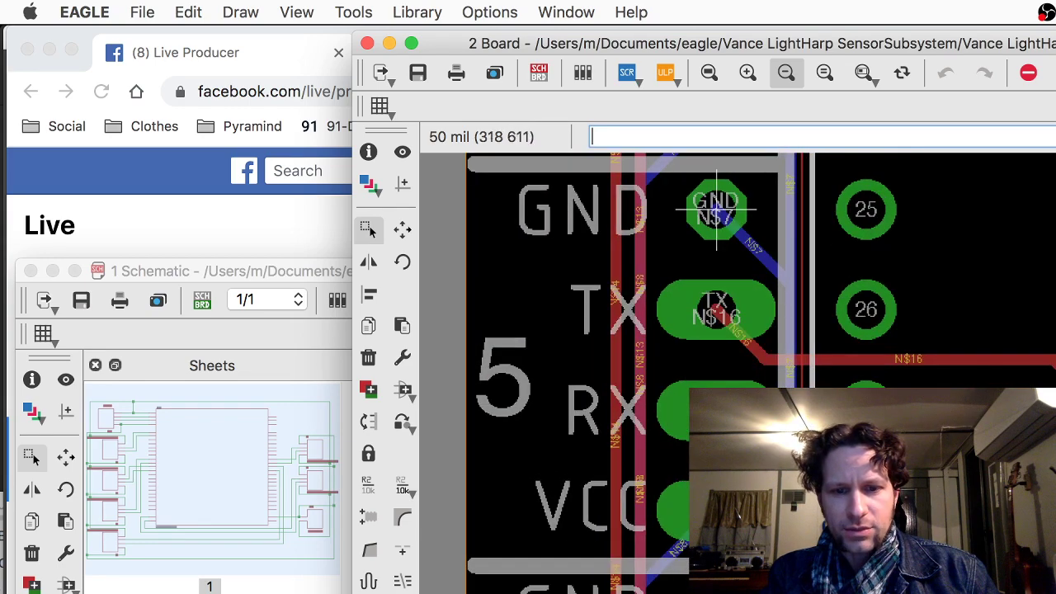
scroll(842, 578, "down", 2)
scroll(755, 331, "up", 10)
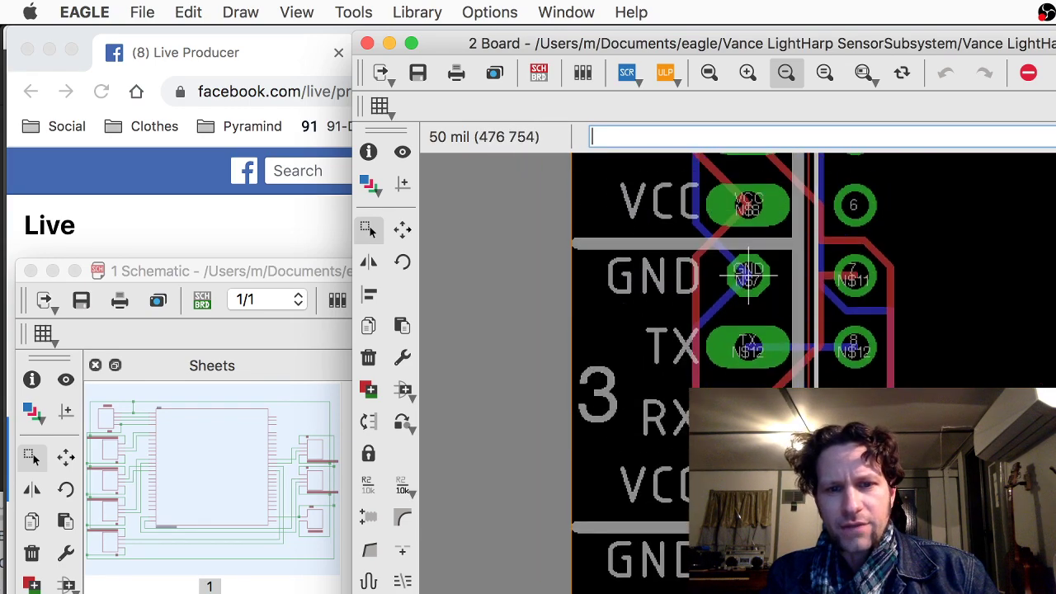
scroll(746, 373, "up", 10)
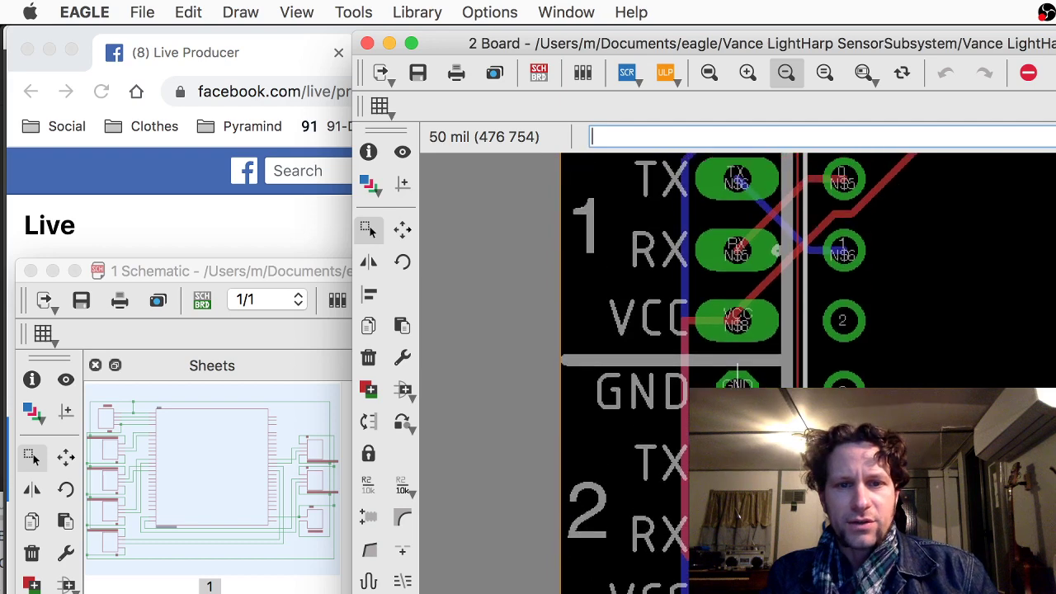
scroll(930, 344, "down", 6)
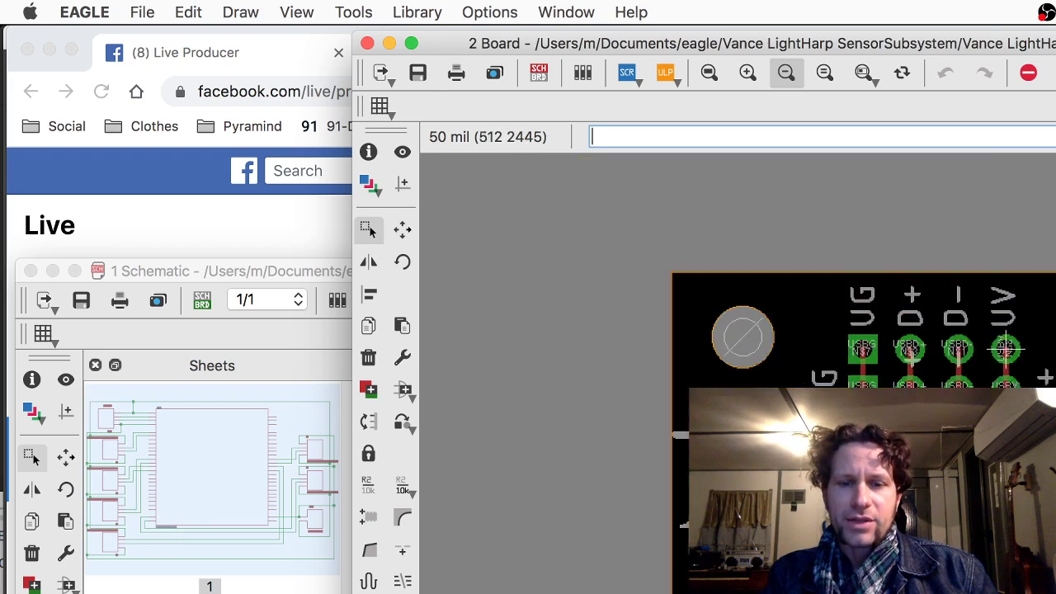
scroll(930, 344, "down", 3)
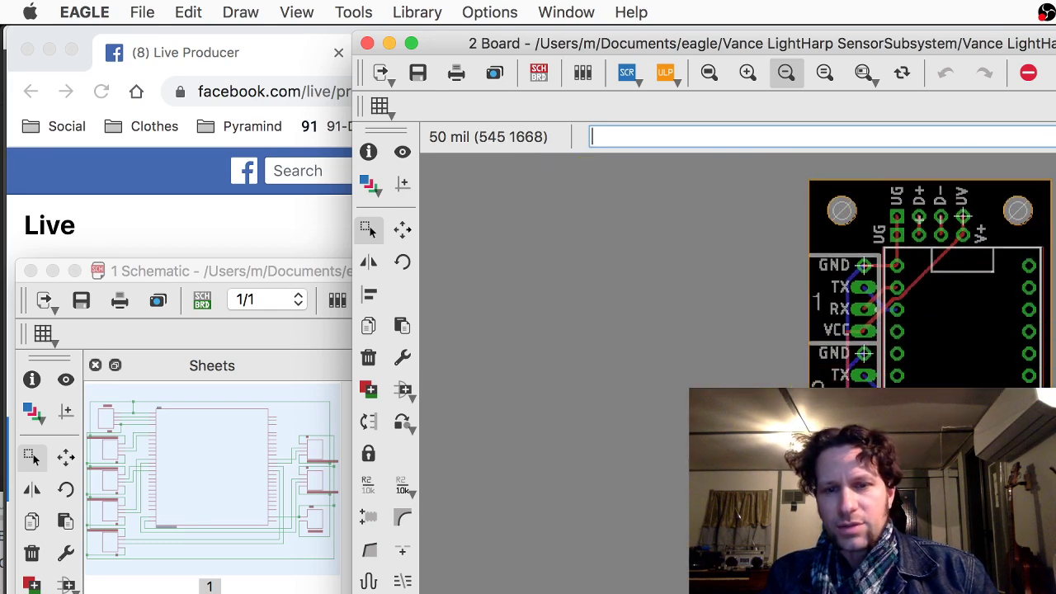
Inspect how the GND, TX, RX and VCC traces run between sensor headers 1 to 6, the USB pads and the microcontroller footprint
scroll(983, 555, "up", 3)
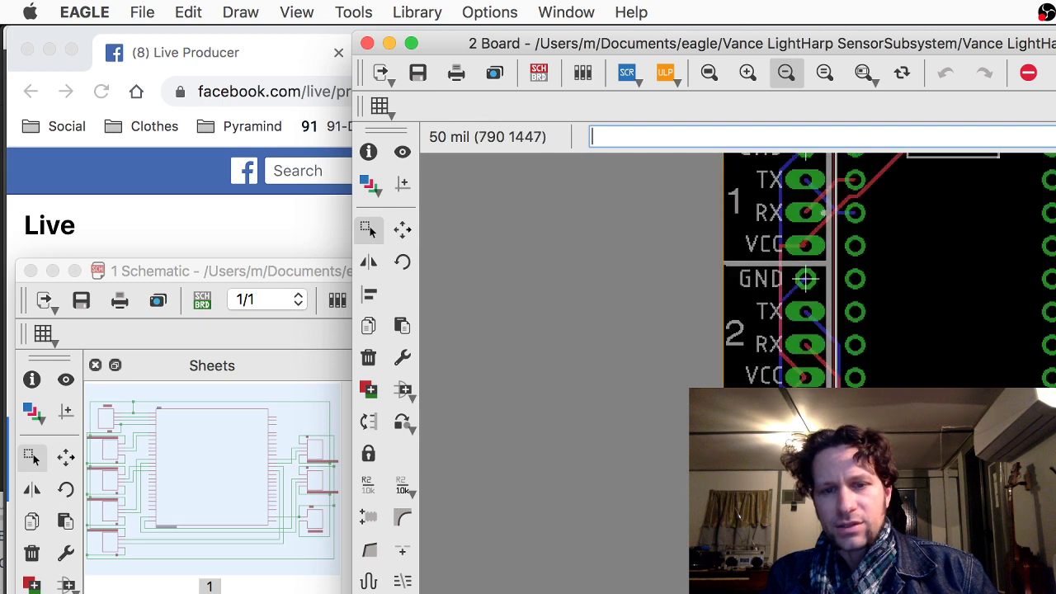
scroll(684, 467, "up", 5)
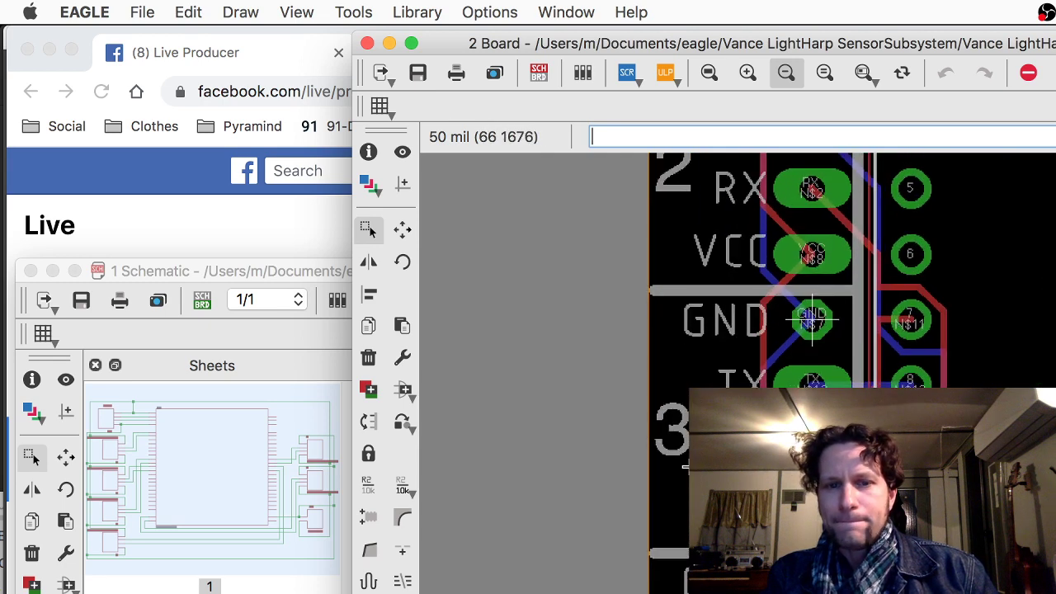
scroll(684, 467, "up", 8)
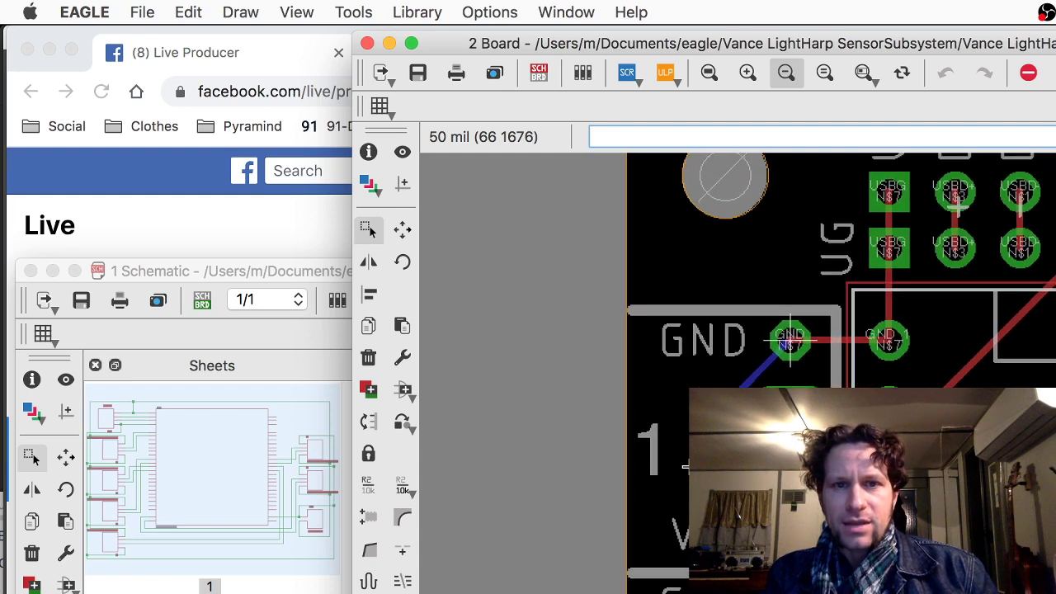
scroll(748, 376, "up", 3)
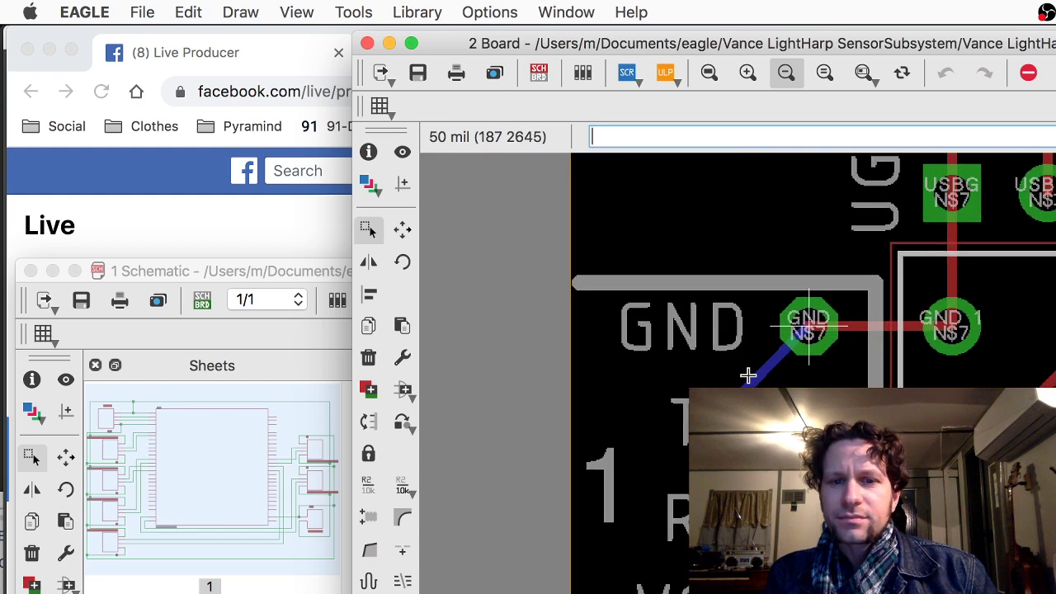
scroll(748, 375, "down", 10)
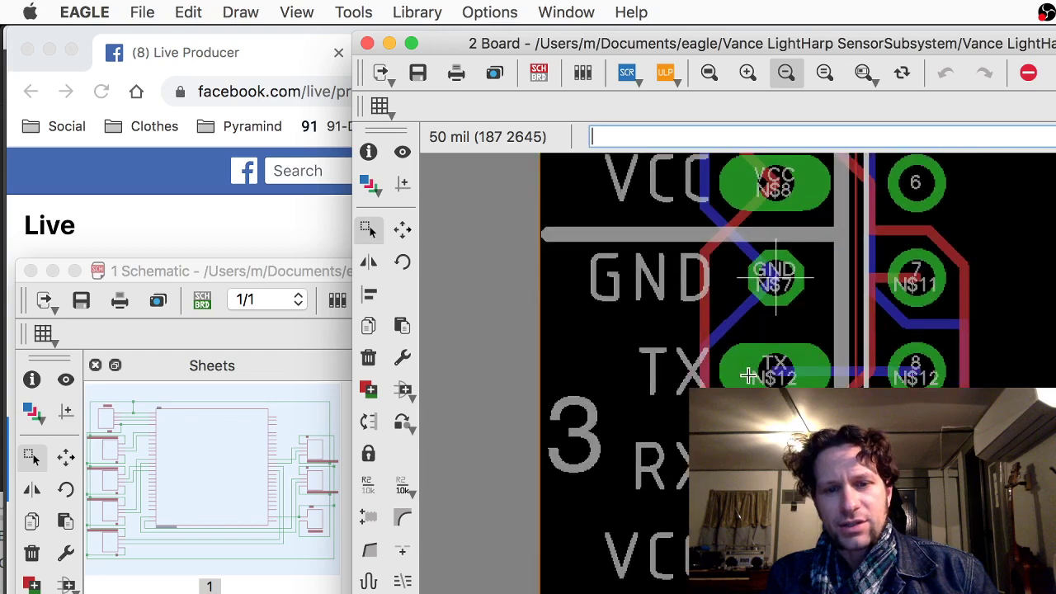
scroll(748, 375, "down", 15)
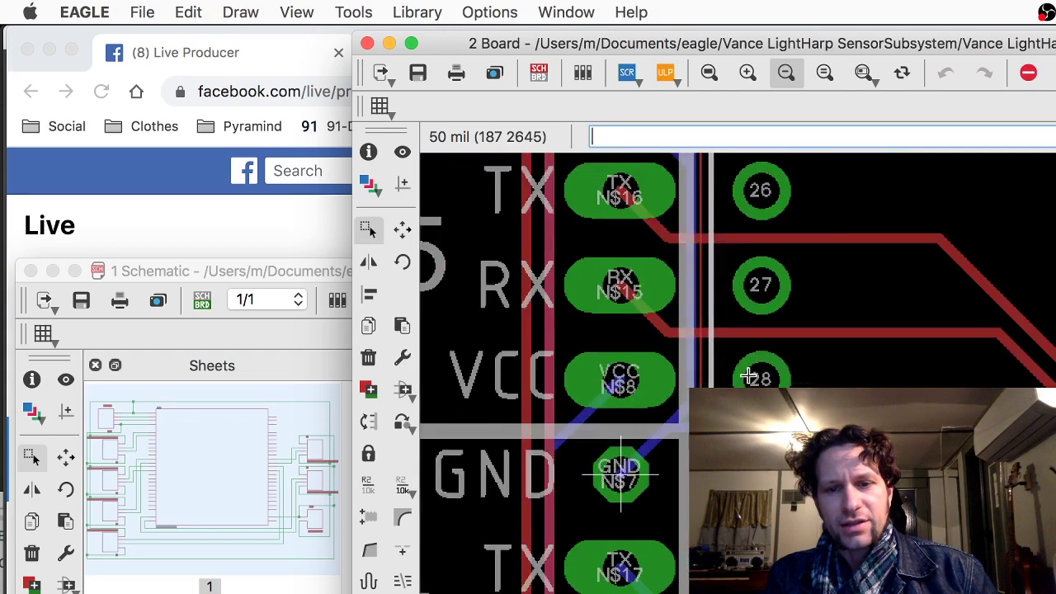
scroll(748, 375, "down", 5)
scroll(748, 375, "up", 5)
scroll(747, 376, "up", 2)
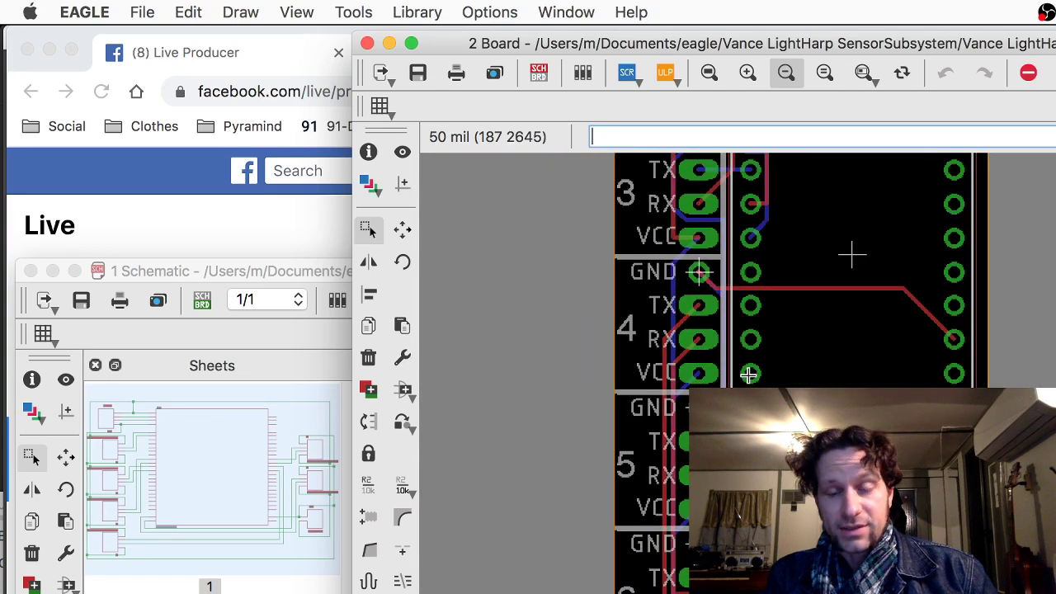
scroll(748, 376, "up", 10)
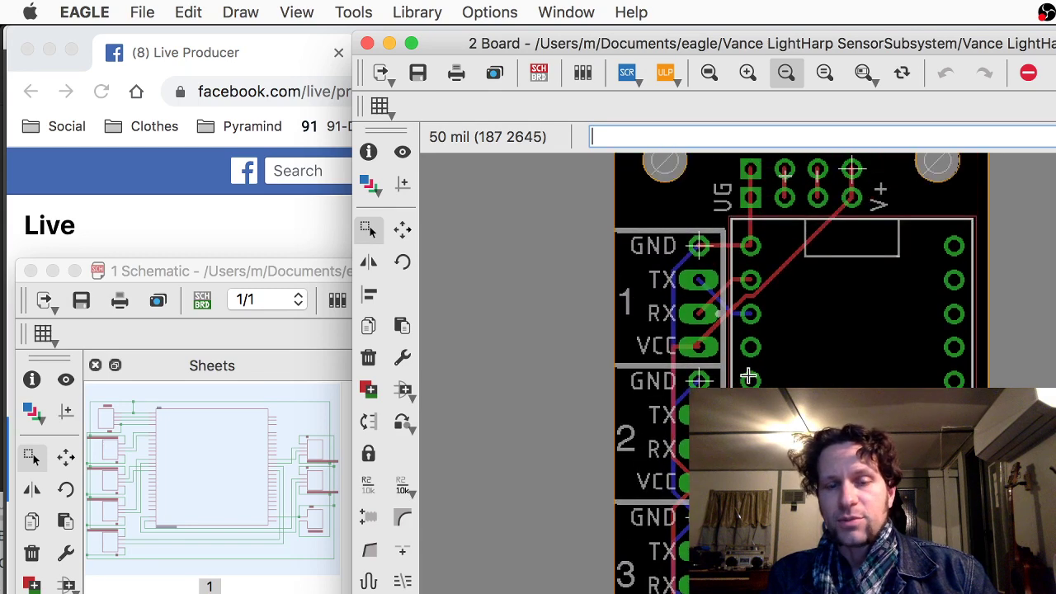
scroll(748, 376, "down", 3)
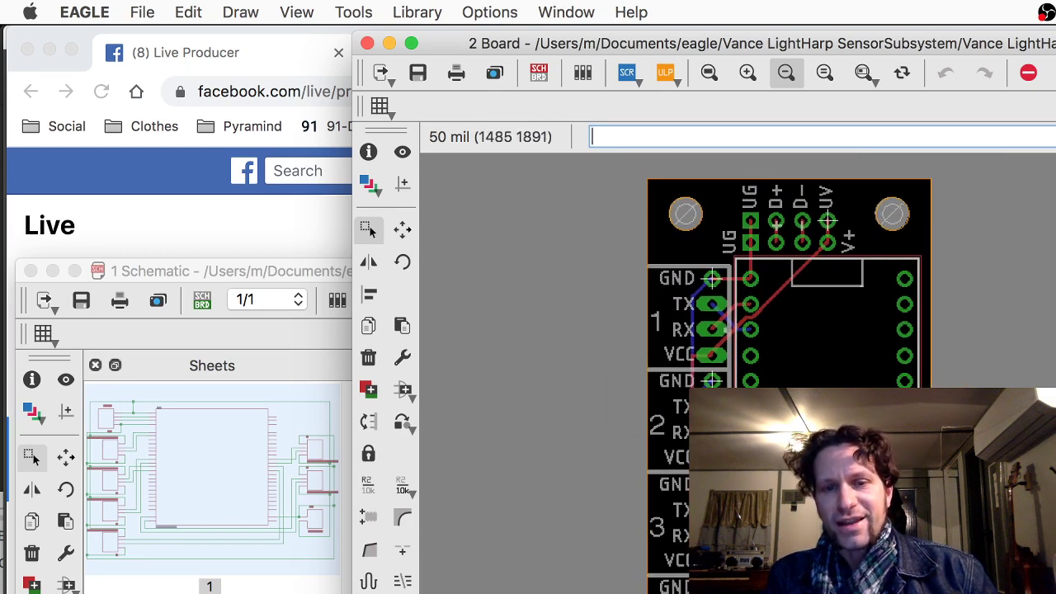
scroll(789, 280, "down", 2)
scroll(789, 281, "down", 1)
scroll(822, 289, "down", 1)
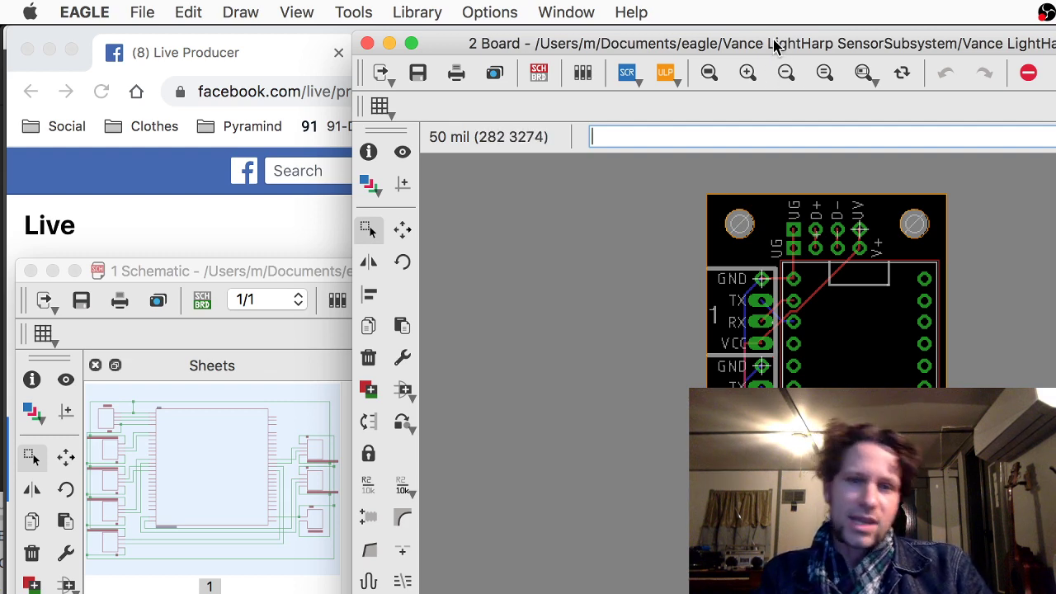
Reposition the board and schematic windows and close the library window showing the Teensy symbol
left_click_drag(774, 43, 799, 50)
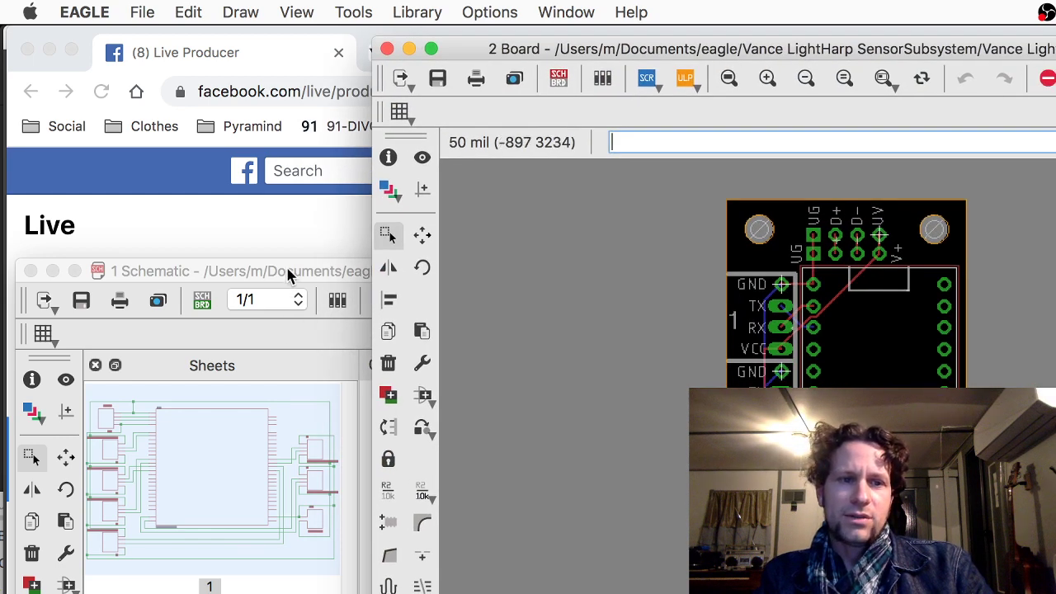
left_click_drag(288, 275, 347, 183)
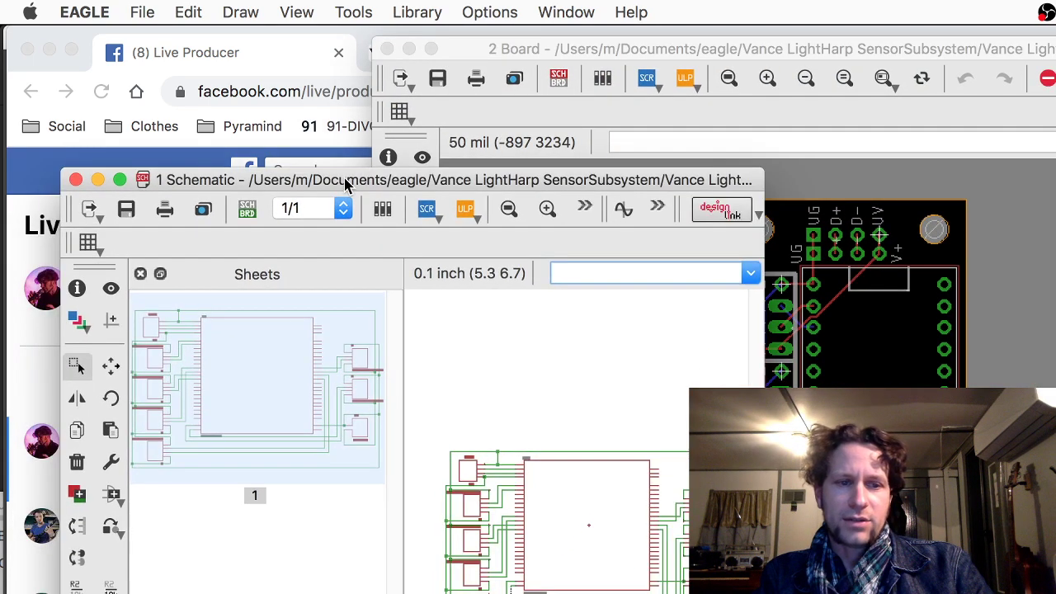
key("super+grave")
key("super+grave")
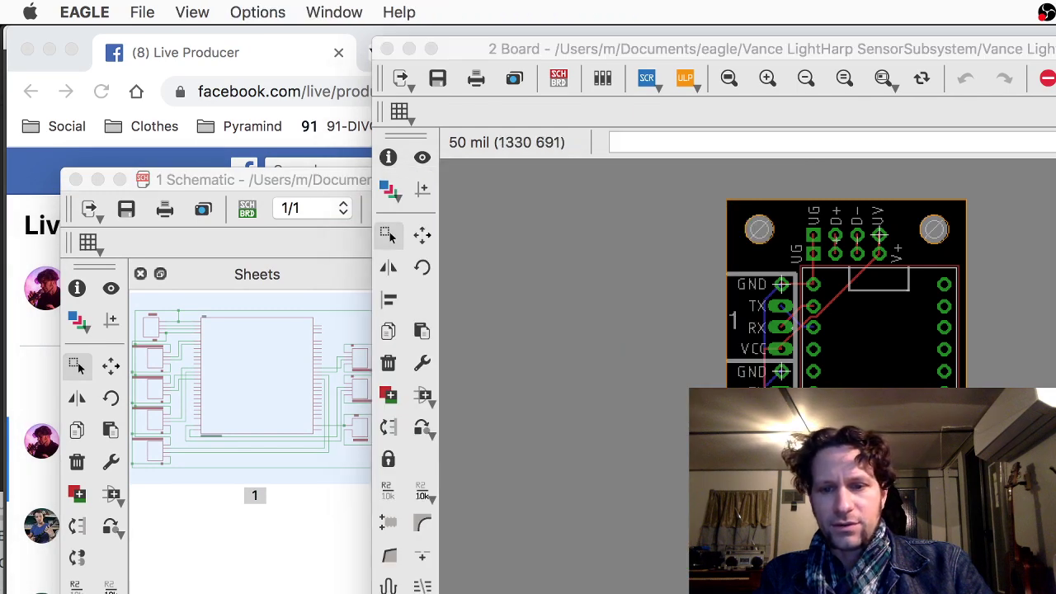
left_click_drag(991, 593, 658, 139)
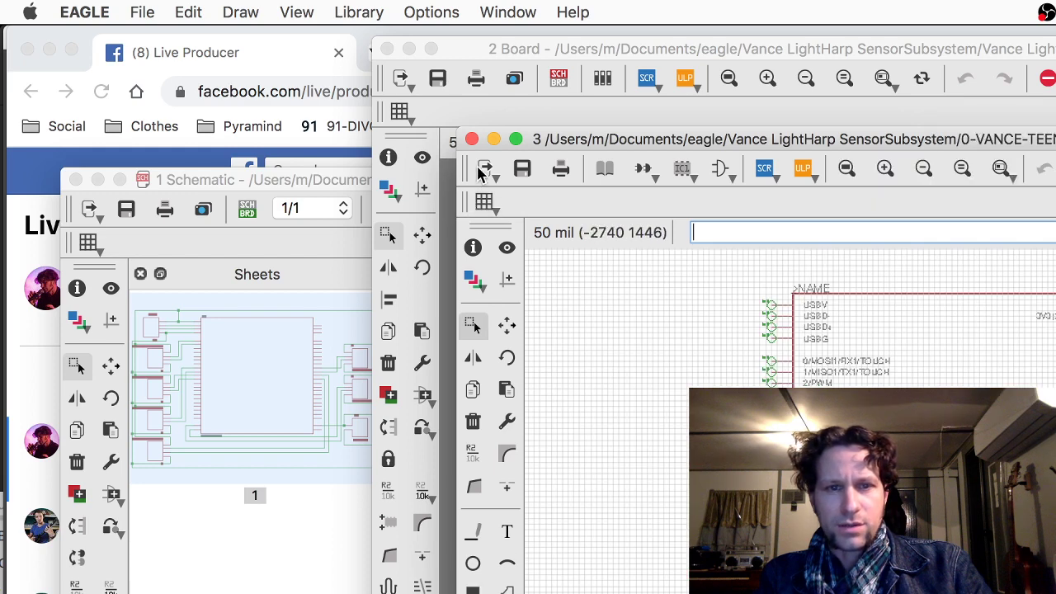
left_click(471, 140)
Place the schematic window beside the board layout and bring the board window back to the front
left_click(257, 182)
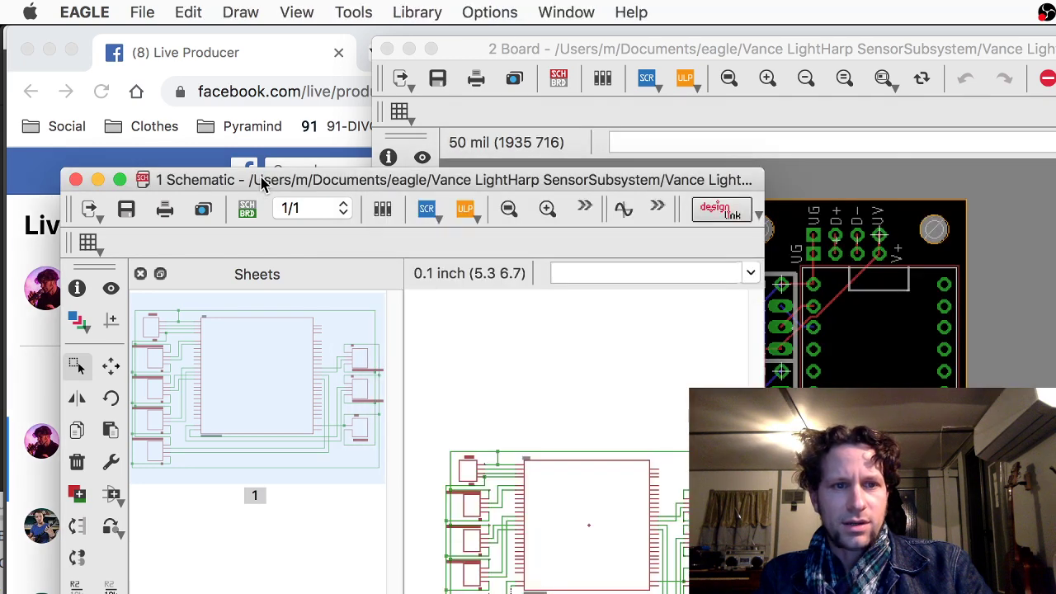
left_click_drag(258, 181, 624, 129)
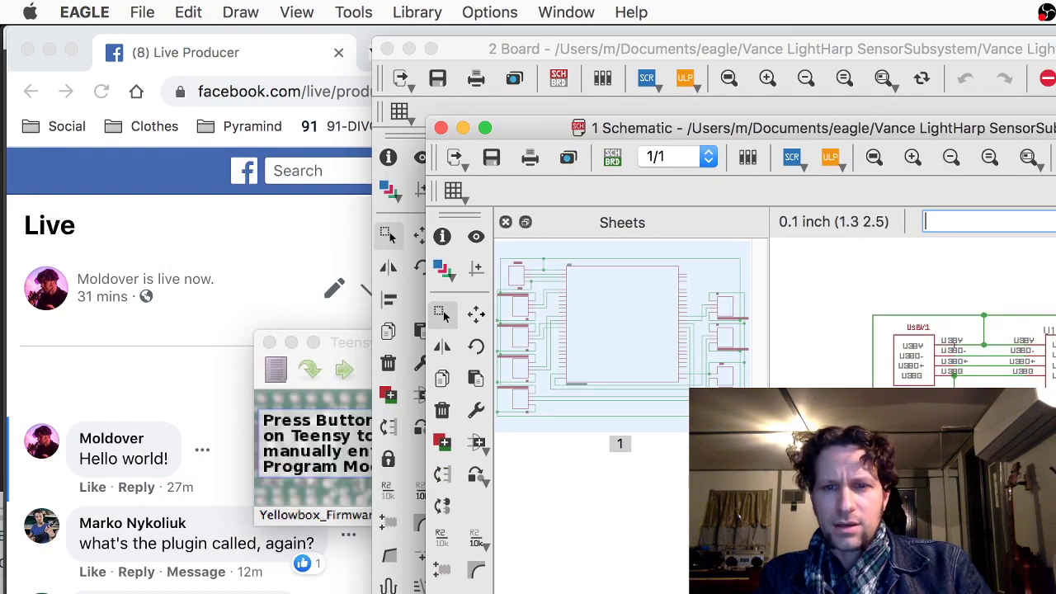
left_click_drag(792, 128, 162, 53)
left_click(1009, 571)
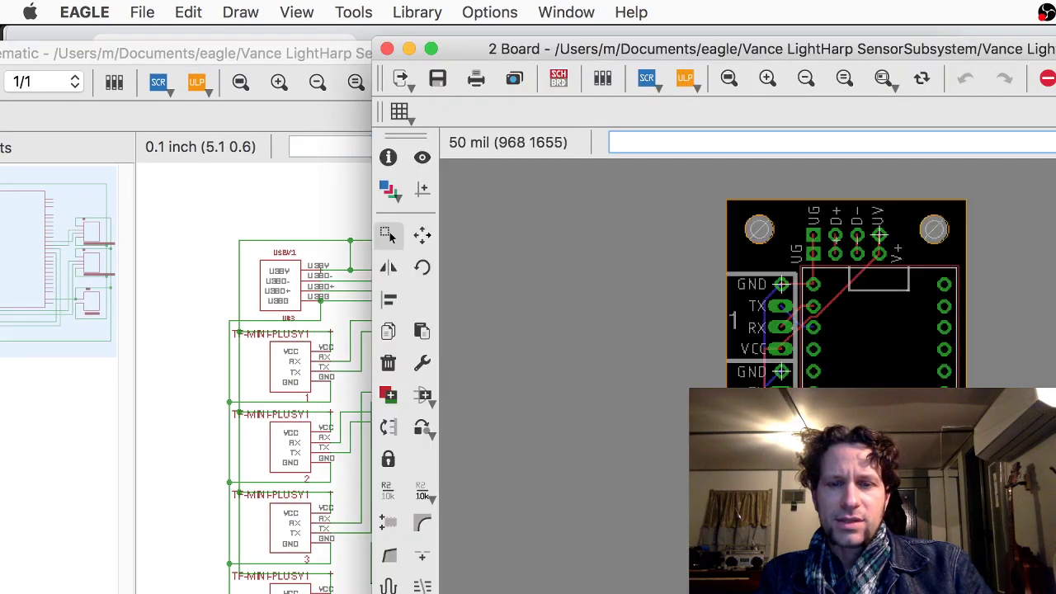
Examine the microcontroller pin numbers and traces next to sensor headers 1 to 4 on the board
scroll(887, 487, "up", 1)
scroll(884, 477, "up", 3)
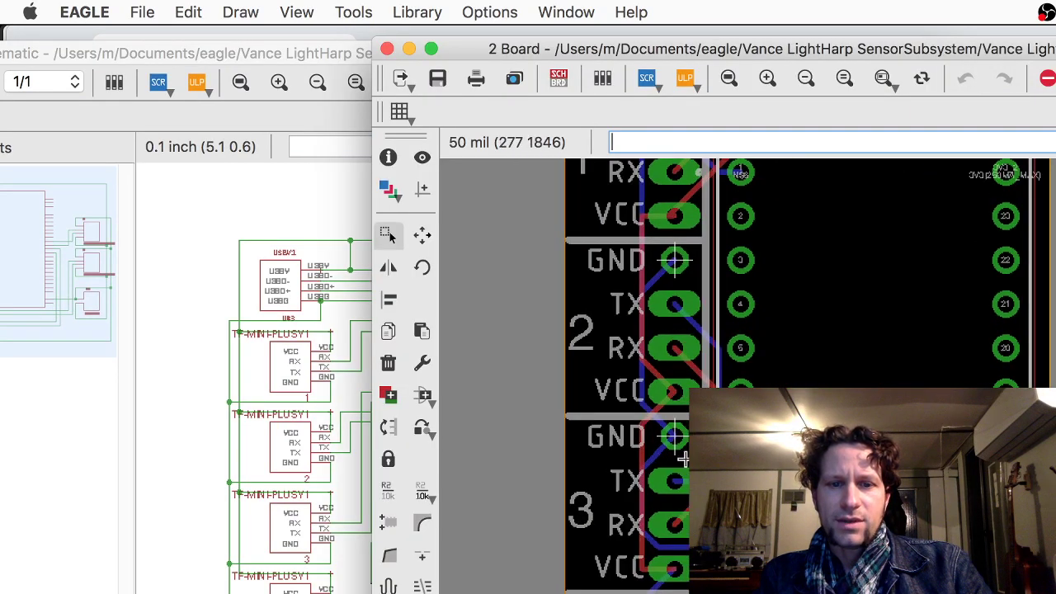
scroll(685, 459, "up", 4)
scroll(685, 459, "down", 2)
scroll(683, 460, "down", 5)
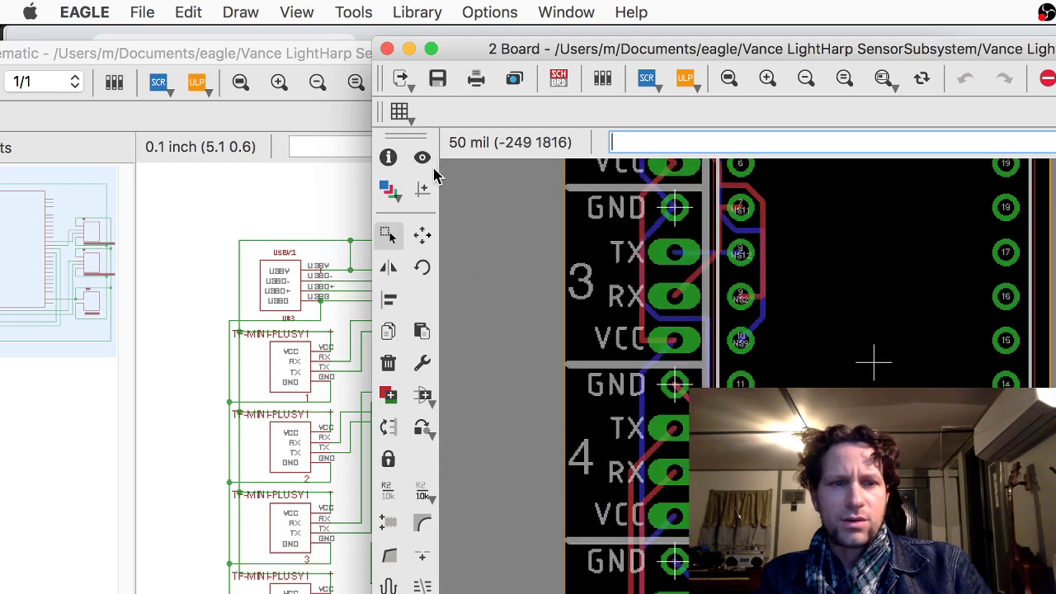
Bring the schematic forward, widen its window and examine the TF-MINI-PLUS sensor connections to U1
left_click(345, 62)
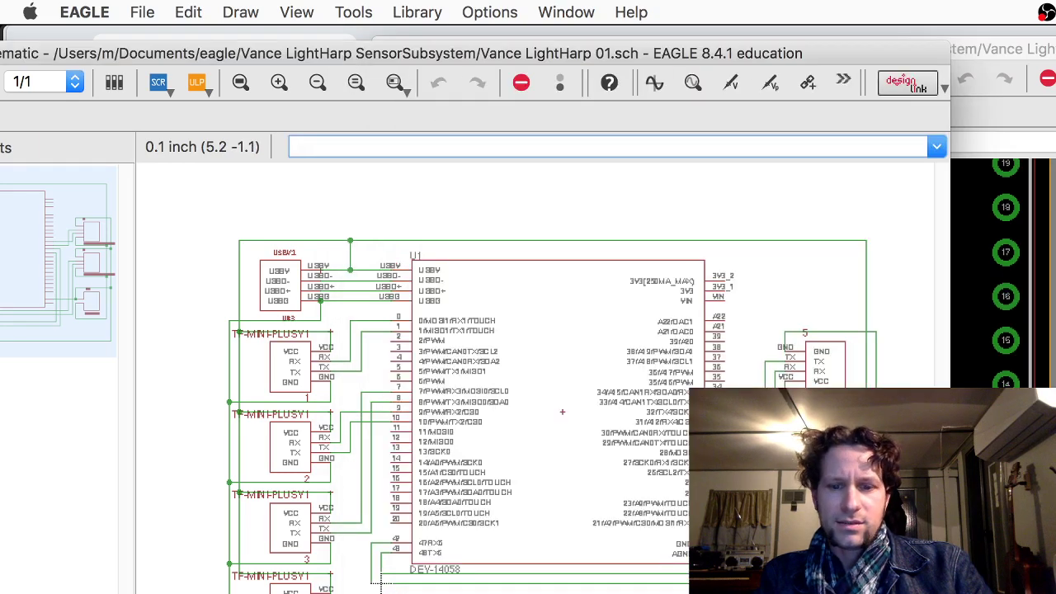
left_click_drag(950, 593, 1055, 593)
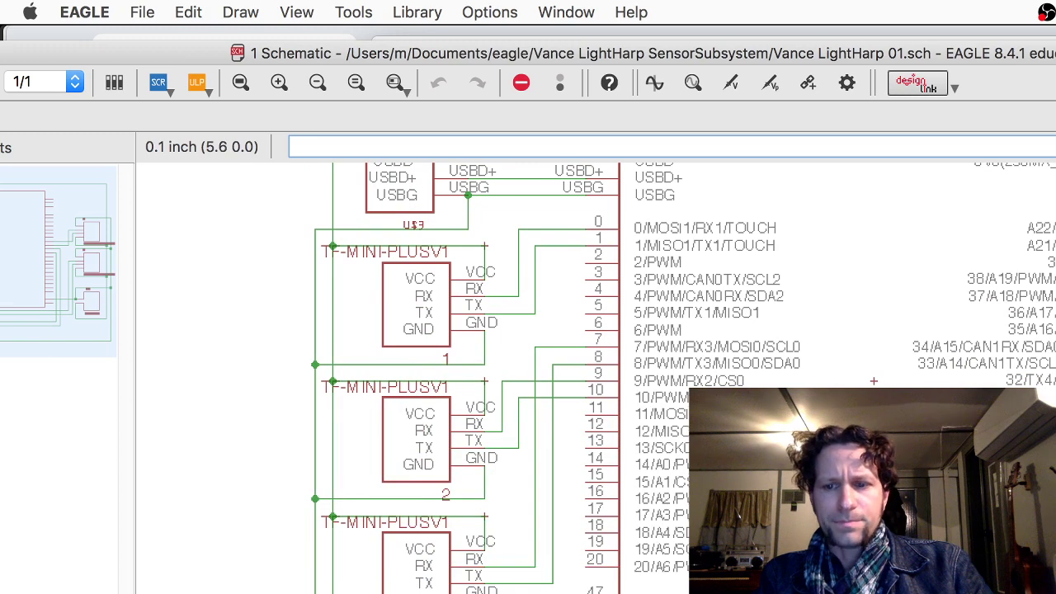
scroll(874, 381, "up", 3)
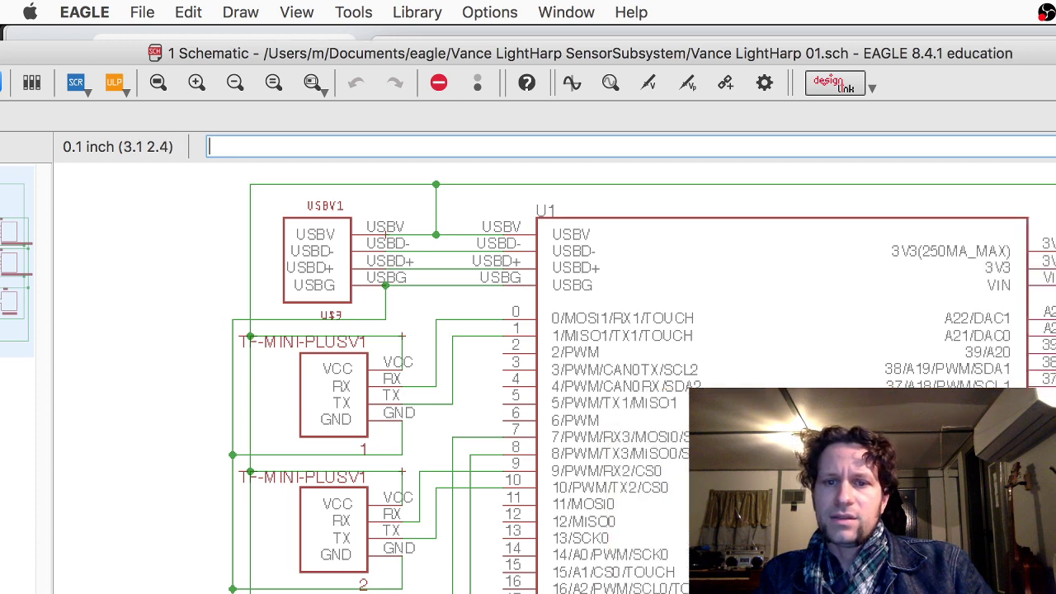
Move the schematic clear of the board window and check the traces from headers 1 and 2 to the microcontroller pins
left_click_drag(1055, 53, 1015, 190)
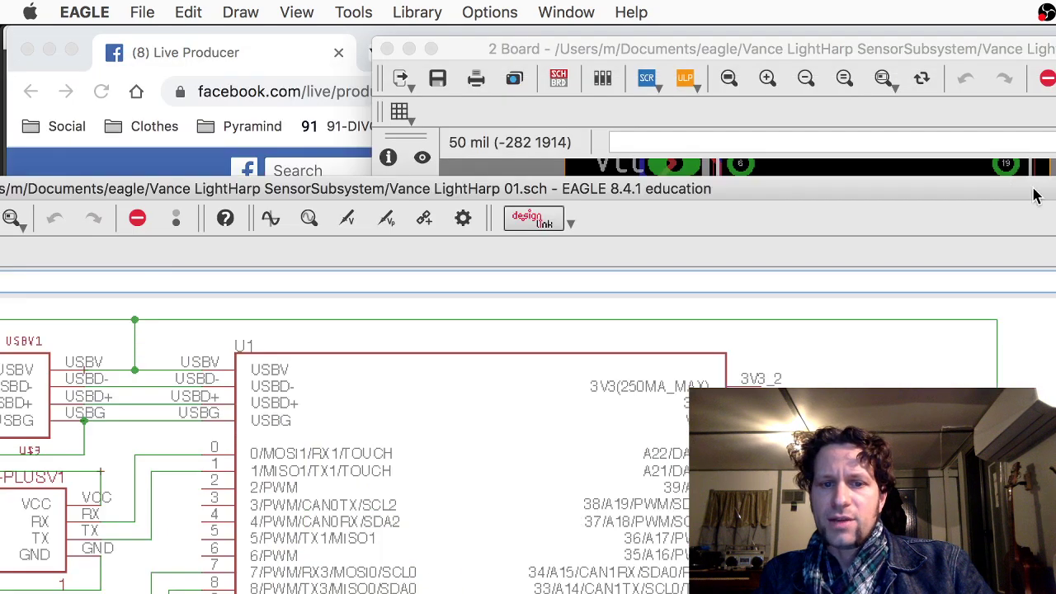
left_click(1053, 169)
scroll(872, 361, "up", 5)
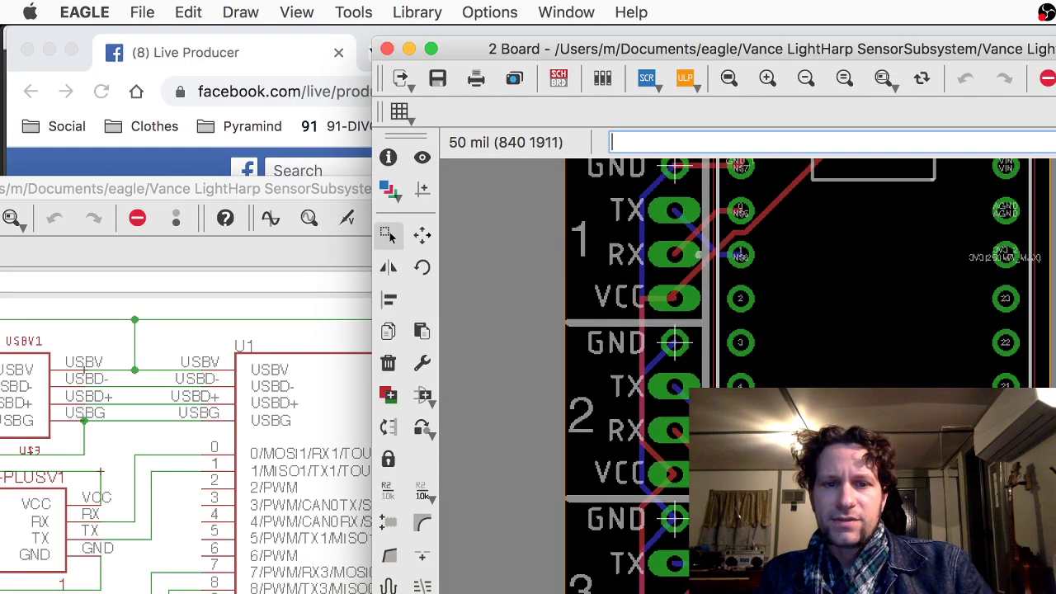
scroll(803, 375, "up", 3)
scroll(803, 375, "down", 3)
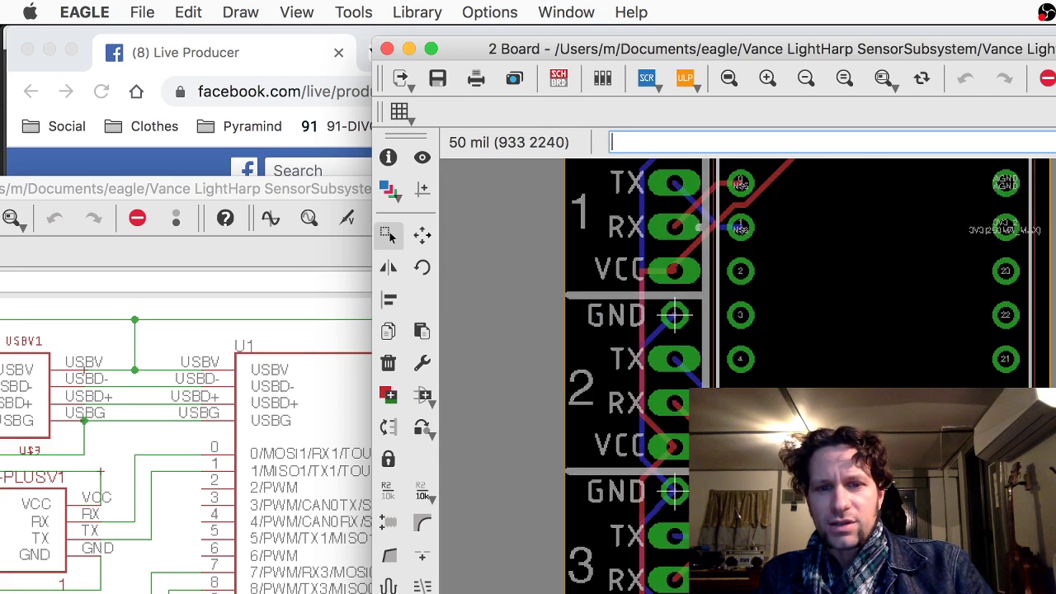
Review the USB and sensor wiring to U1 in the schematic, then move it aside and return to the board layout
left_click(359, 197)
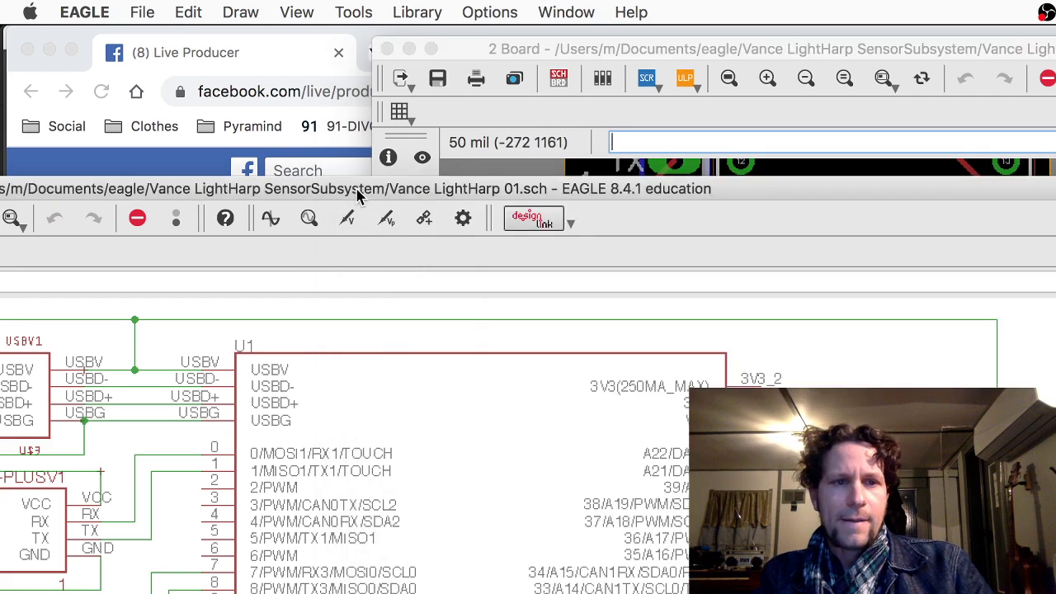
left_click_drag(359, 196, 731, 29)
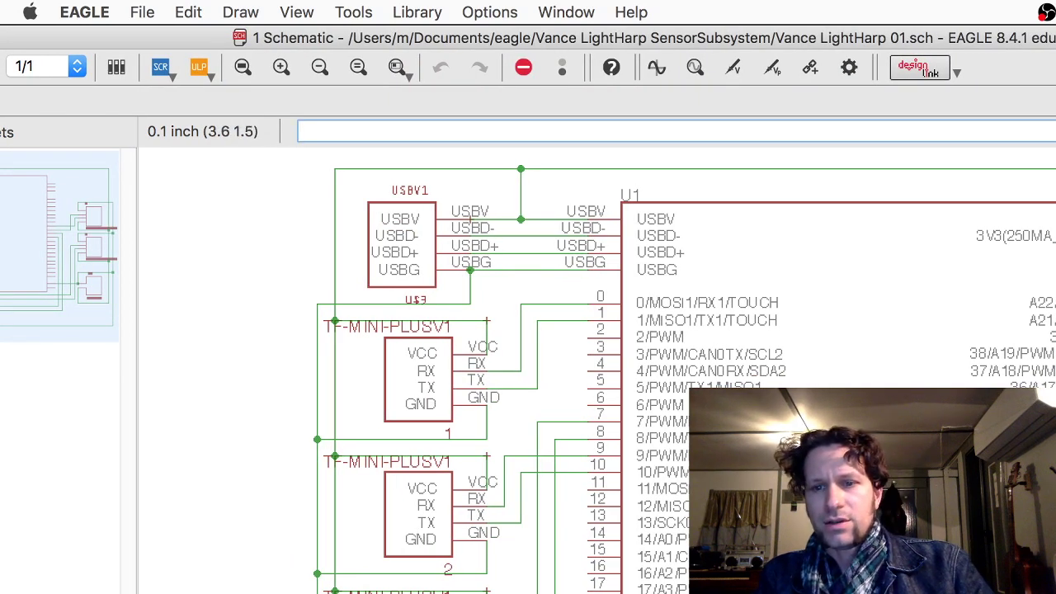
left_click_drag(1055, 31, 1020, 37)
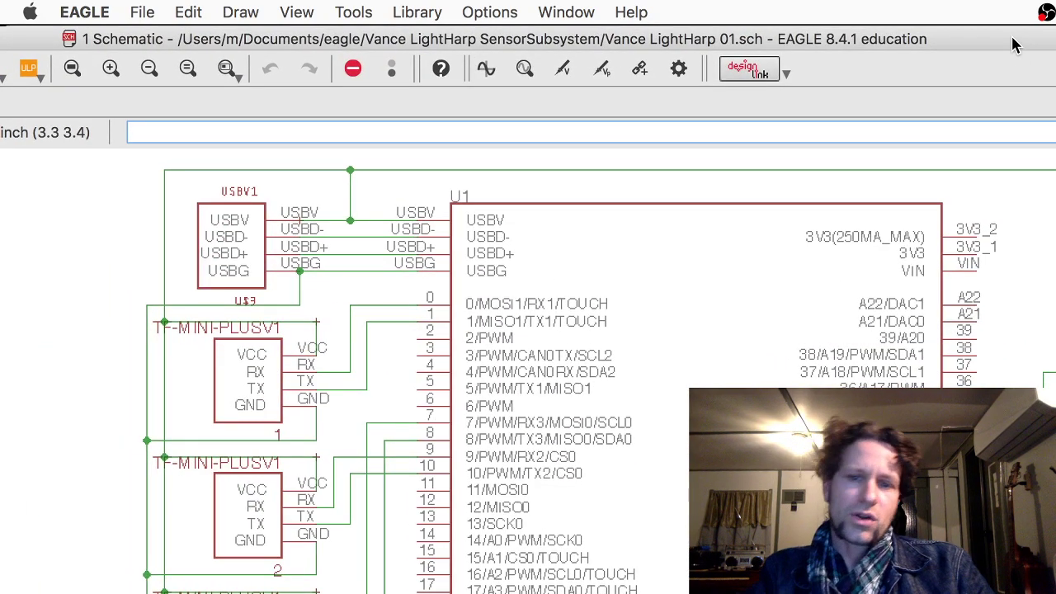
left_click_drag(1012, 36, 936, 466)
left_click(1021, 415)
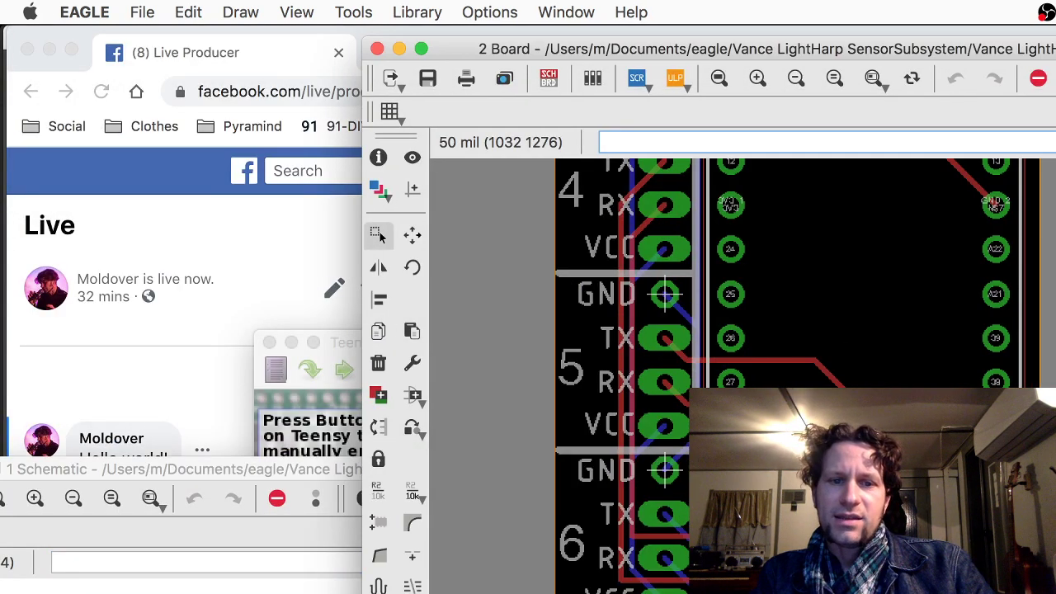
Examine the board's sensor headers 1 to 6 and their traces toward the microcontroller pins
scroll(806, 274, "up", 3)
scroll(806, 273, "down", 2)
scroll(890, 373, "up", 4)
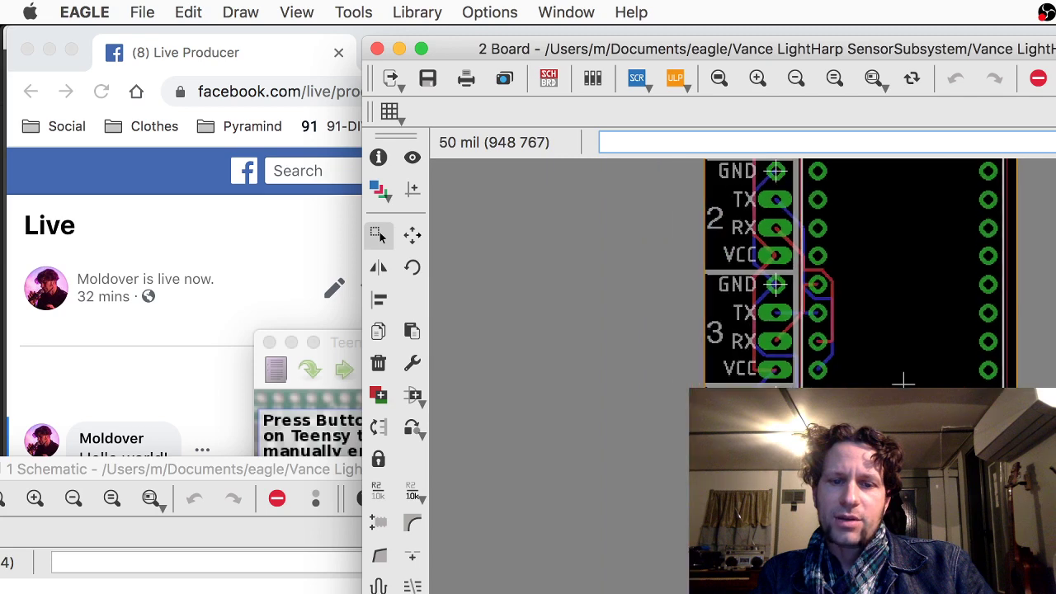
scroll(951, 424, "down", 3)
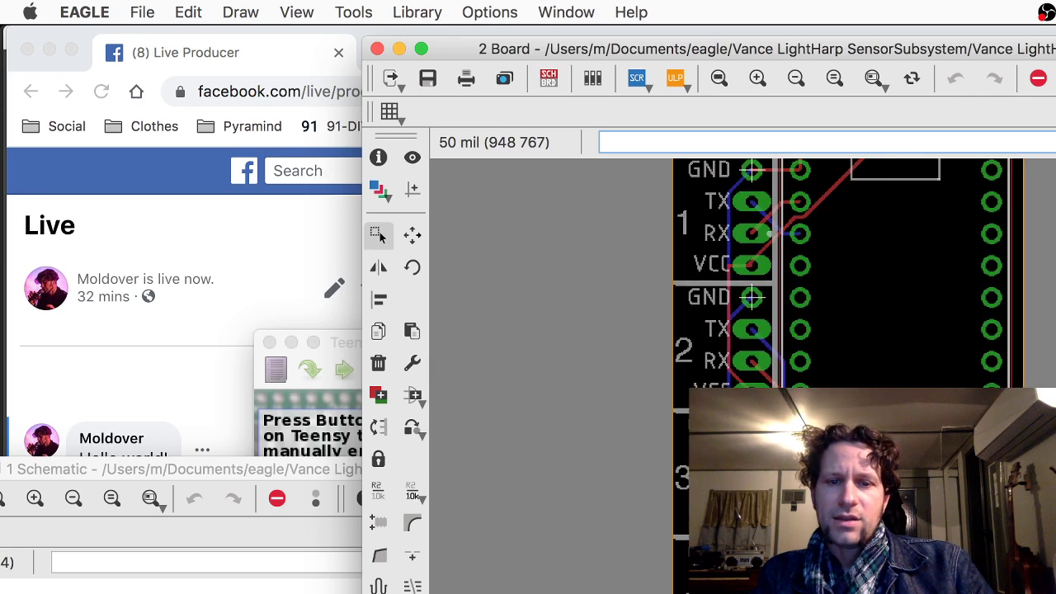
scroll(951, 424, "up", 3)
Bring the schematic window forward, reposition it over the board window and return to the board layout
left_click_drag(329, 470, 876, 142)
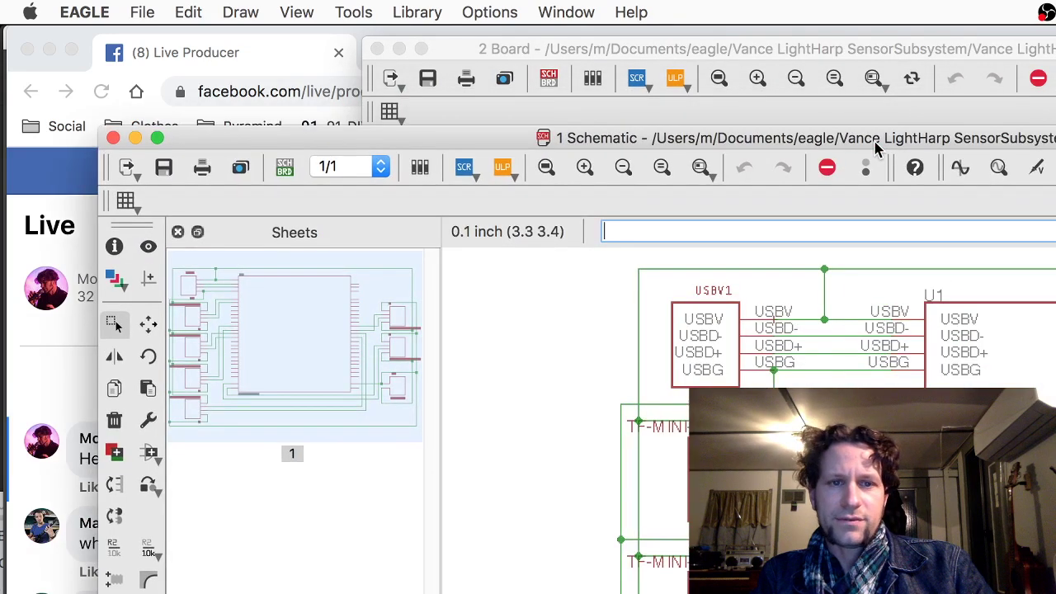
key("super+Tab")
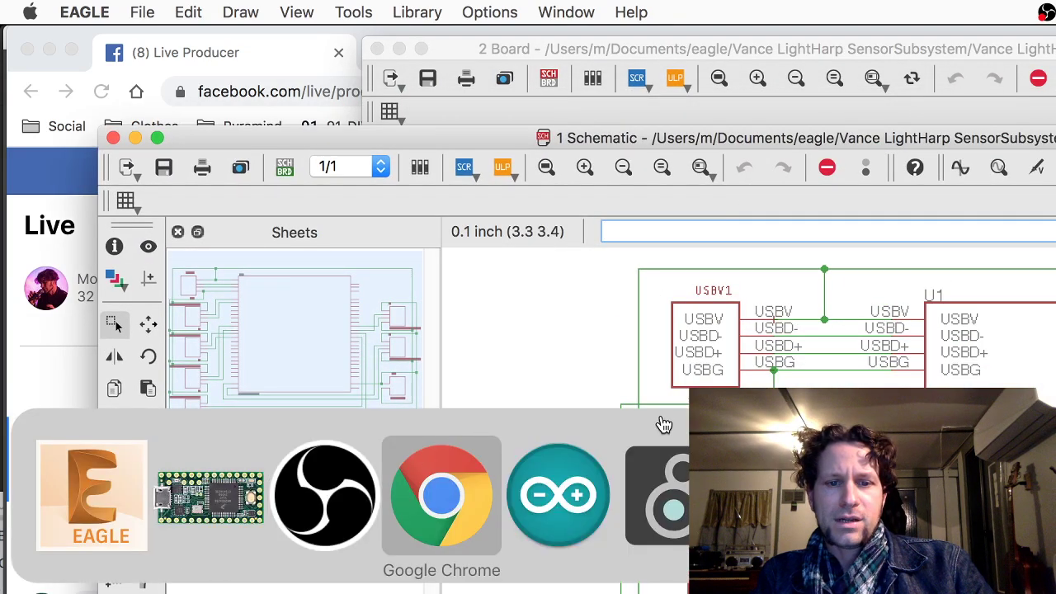
left_click(42, 533)
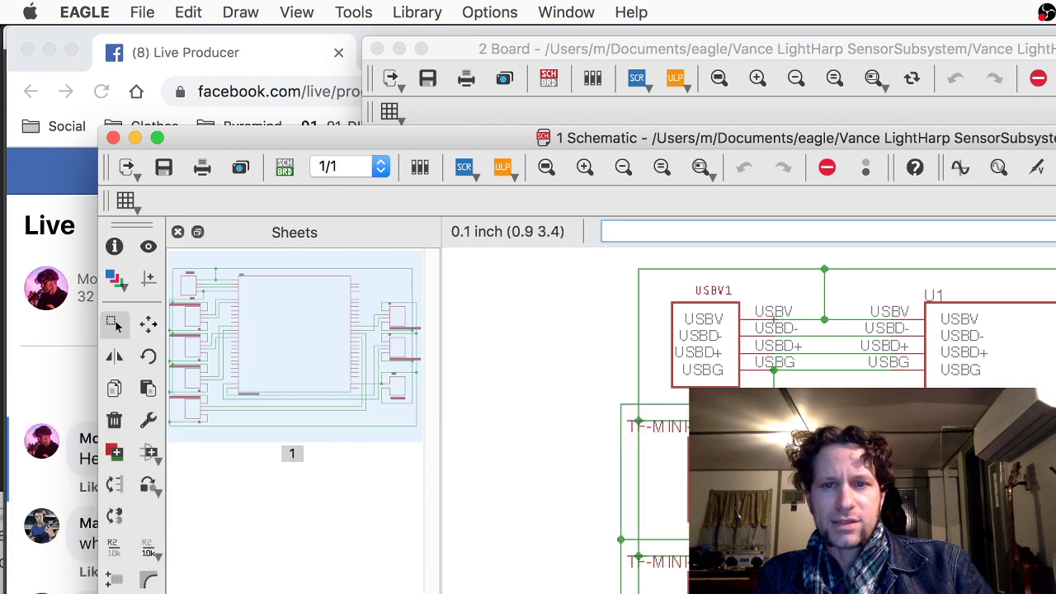
left_click_drag(1048, 138, 1029, 61)
left_click_drag(444, 69, 807, 146)
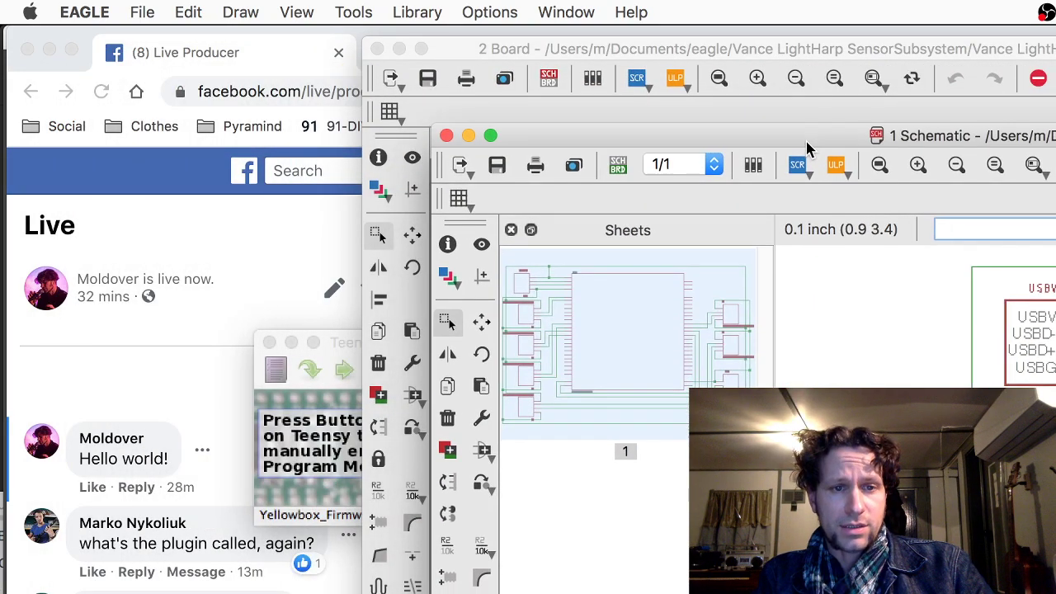
key("super+grave")
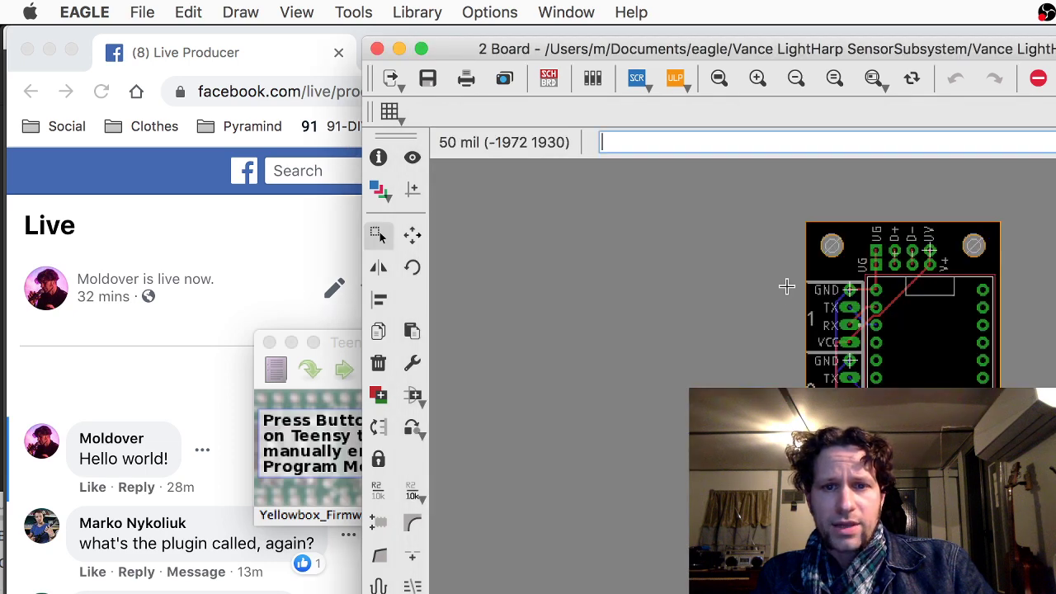
key("super+Tab")
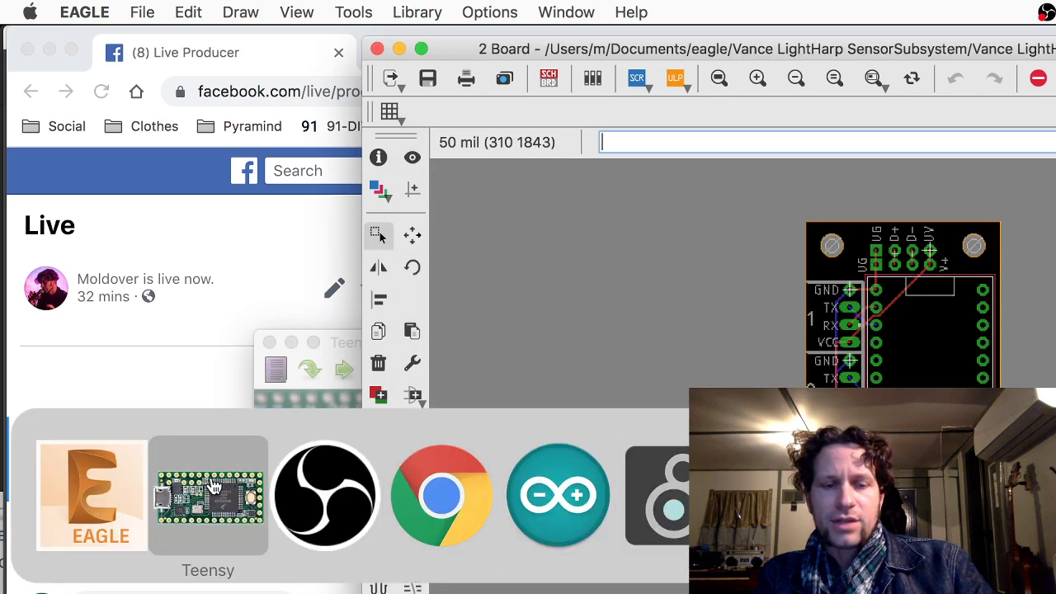
key("super+Tab")
key("super+Tab")
key("super+Tab")
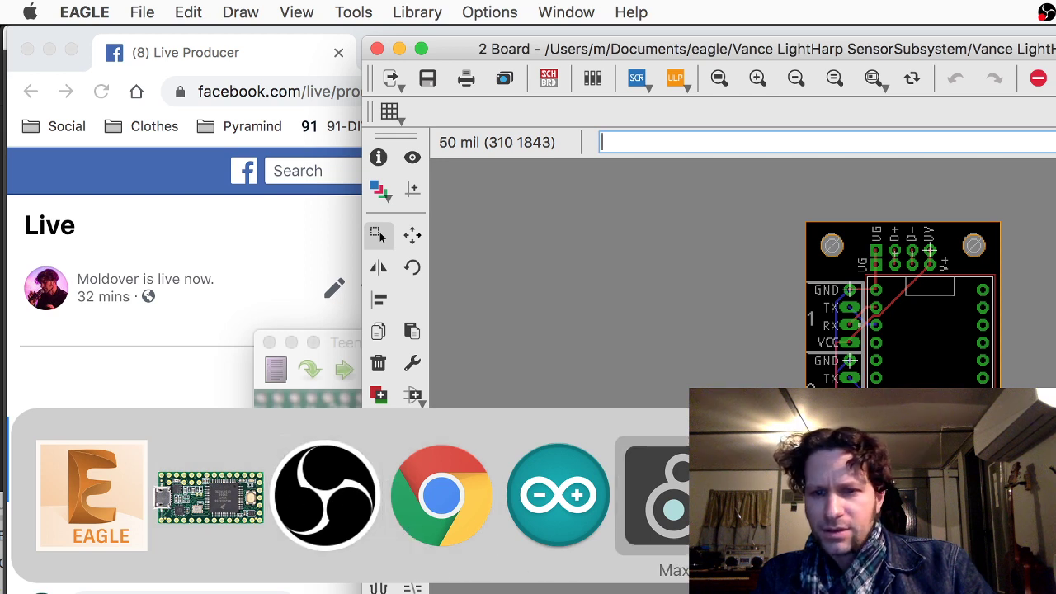
key("super+Tab")
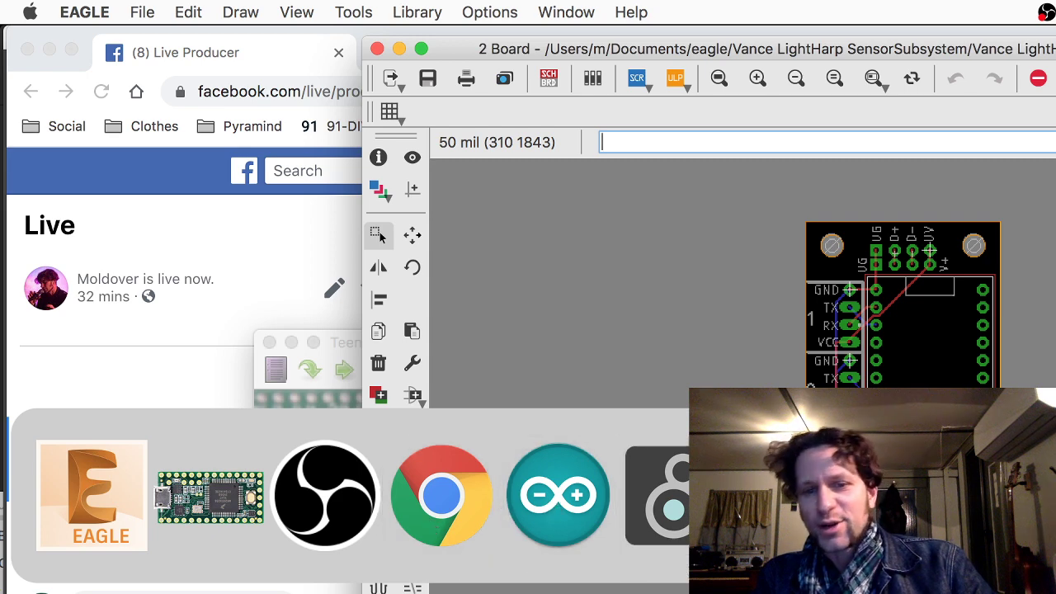
left_click(107, 525)
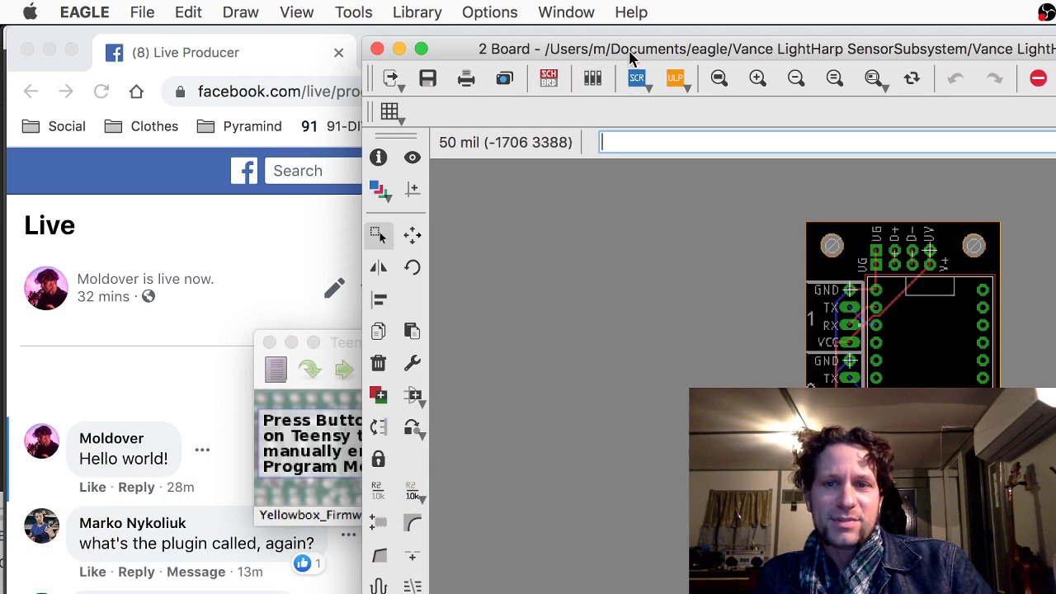
Reposition the board window, switch to OBS and move its window into view over the board layout
left_click_drag(630, 52, 634, 42)
left_click_drag(642, 45, 588, 30)
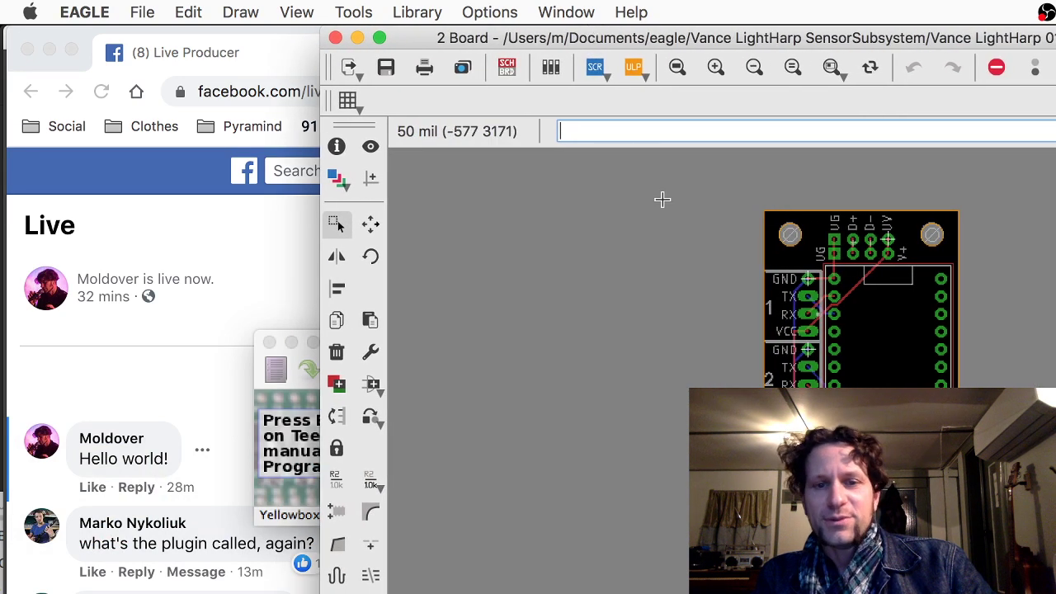
key("super+Tab")
key("super+Tab")
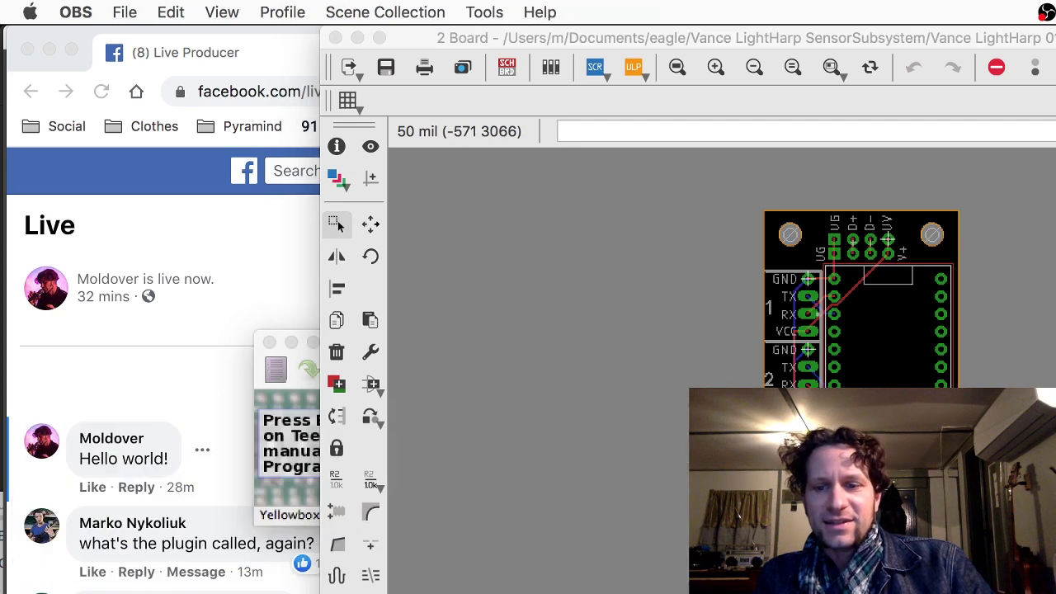
left_click_drag(1048, 377, 935, 163)
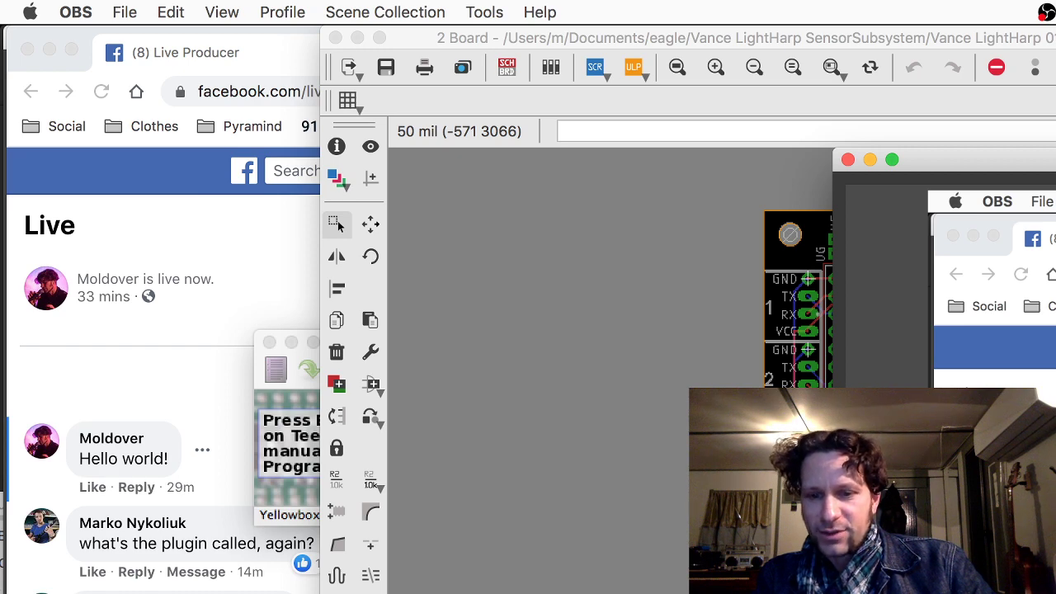
mouse_move(1053, 176)
left_mouse_down()
mouse_move(1052, 165)
mouse_move(765, 122)
mouse_move(589, 120)
mouse_move(1055, 169)
left_mouse_up()
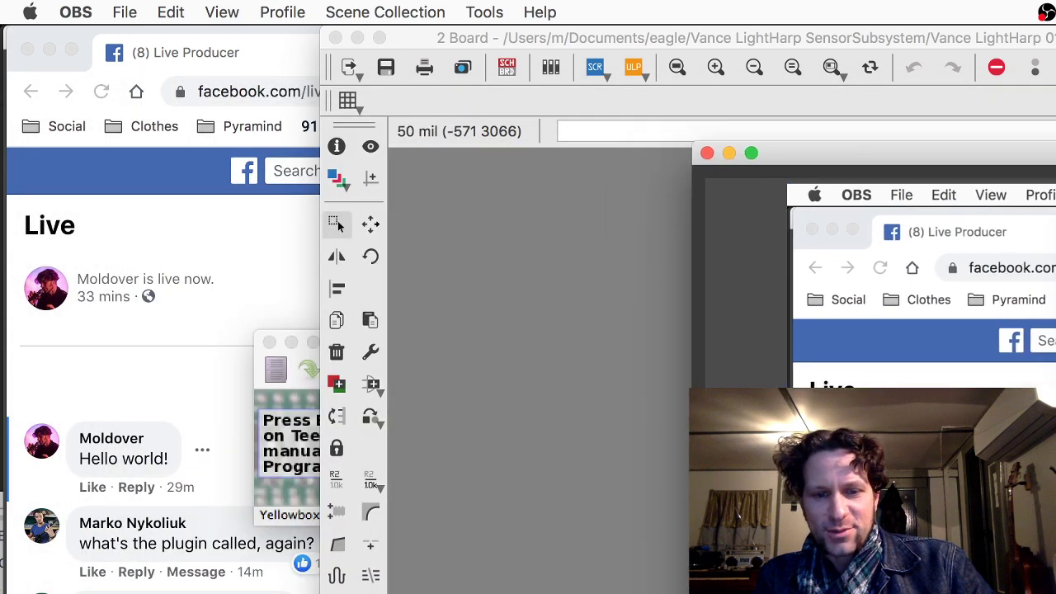
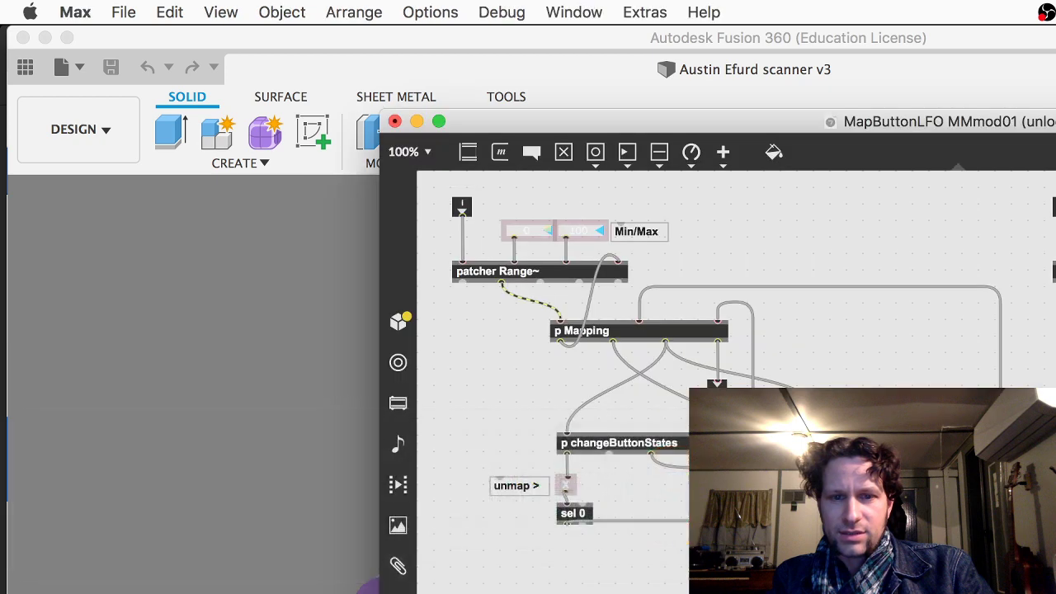
Quit Max without saving the changes to MapButtonLFO MMmod01.maxpat
key("super+q")
key("super+Tab")
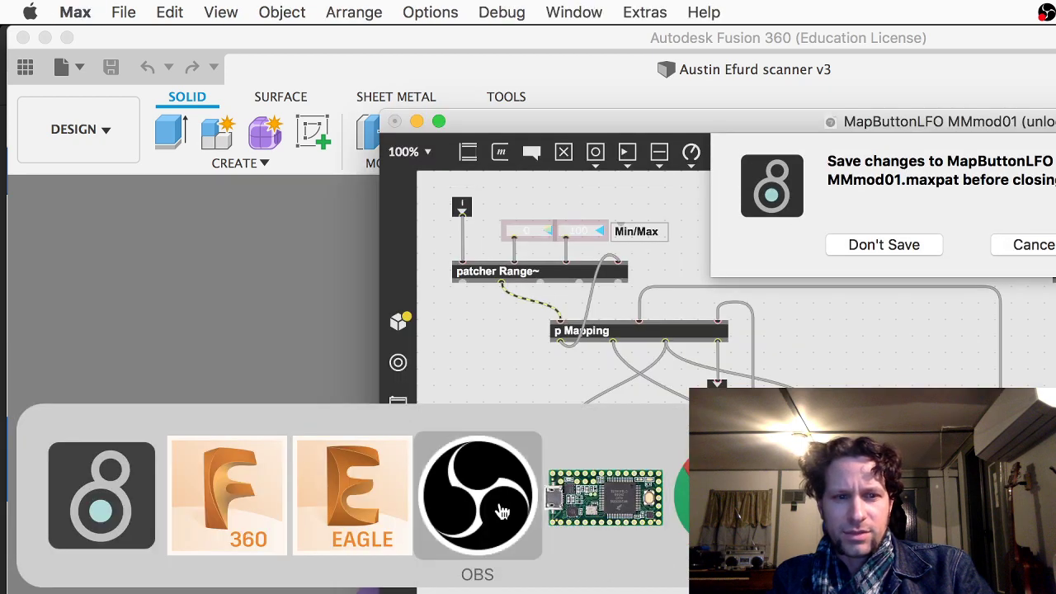
left_click(137, 497)
left_click(871, 245)
Switch to the Teensy loader and quit it
key("super+Tab")
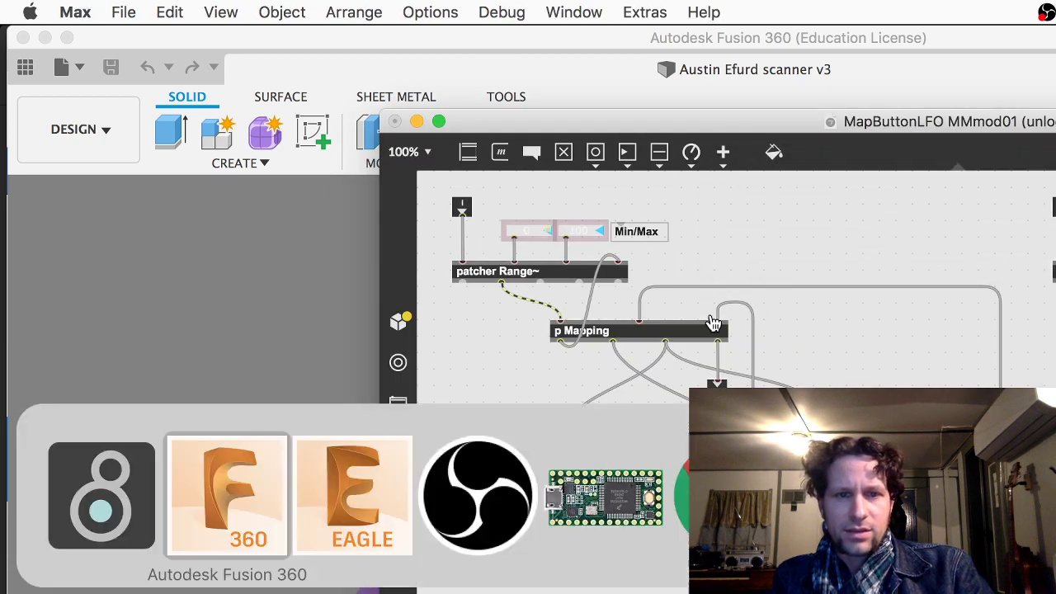
key("Tab")
left_click(516, 492)
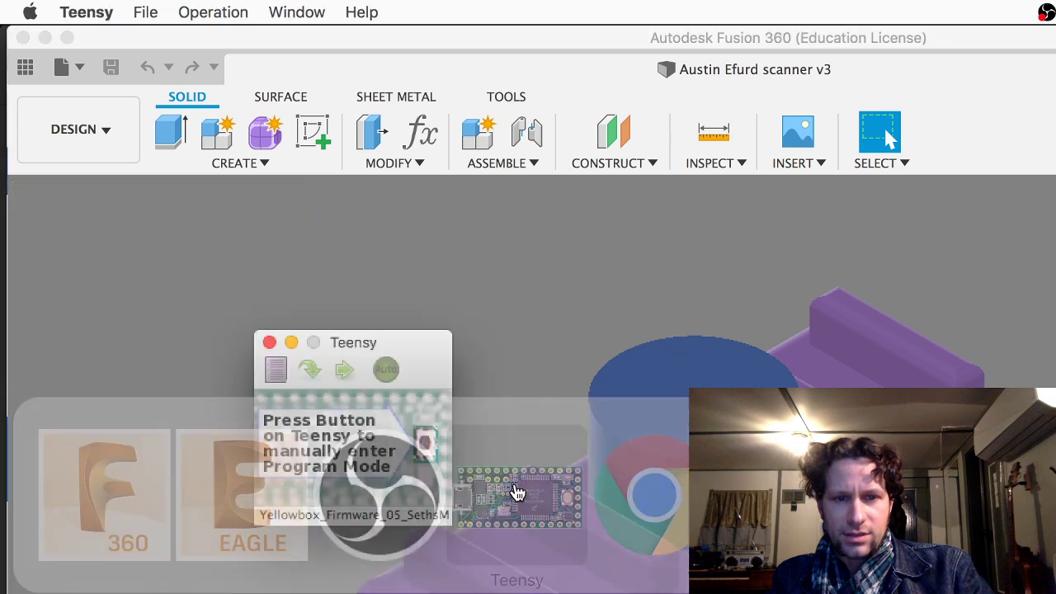
key("super+q")
Switch to Fusion 360 and examine the scanner model's round button and ribbed frame from above, below and the side
key("super+Tab")
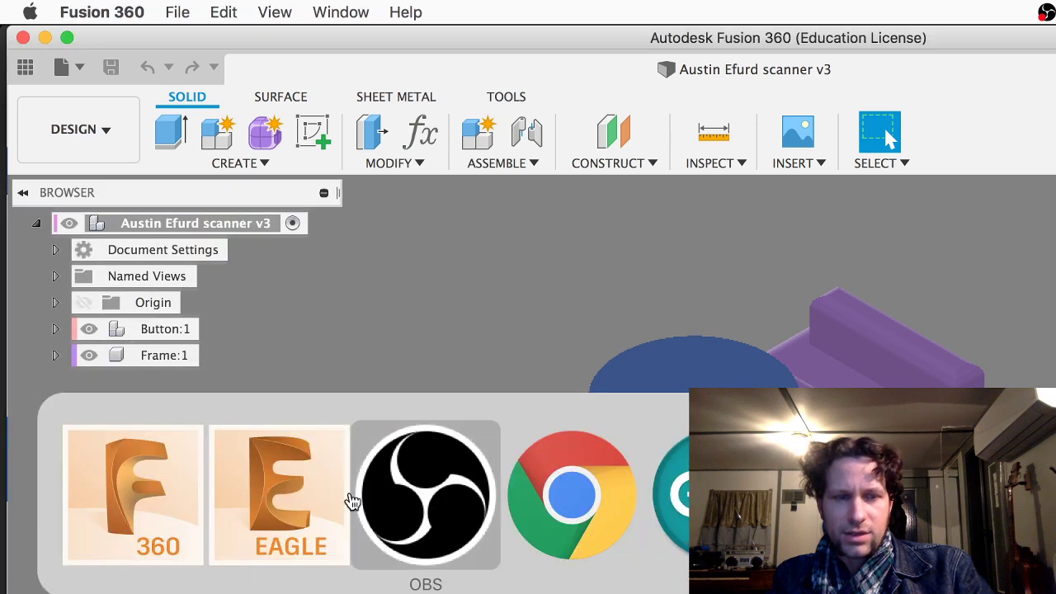
left_click(274, 500)
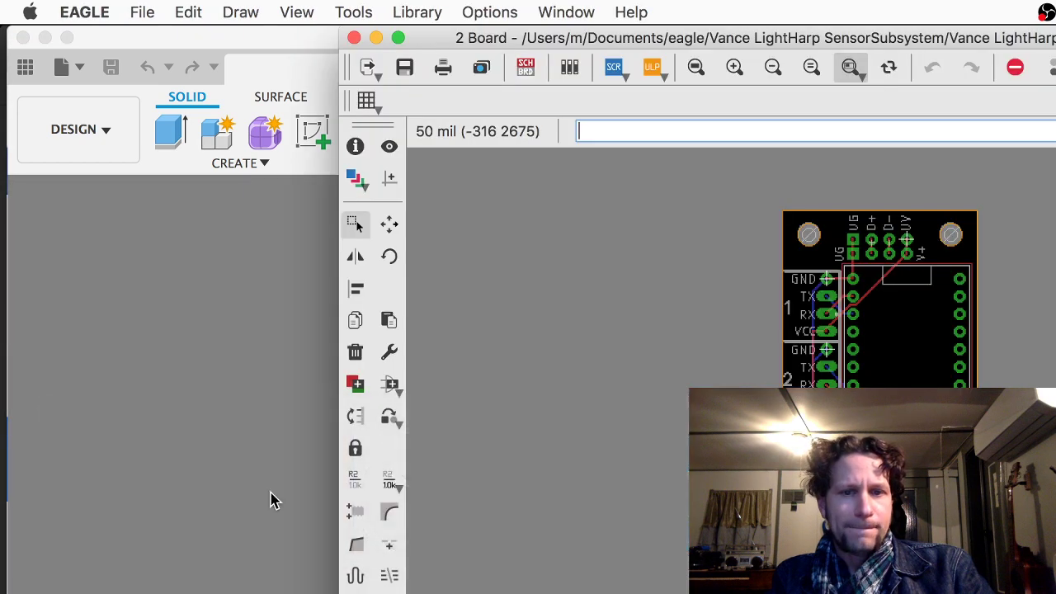
left_click(195, 521)
scroll(611, 588, "up", 2)
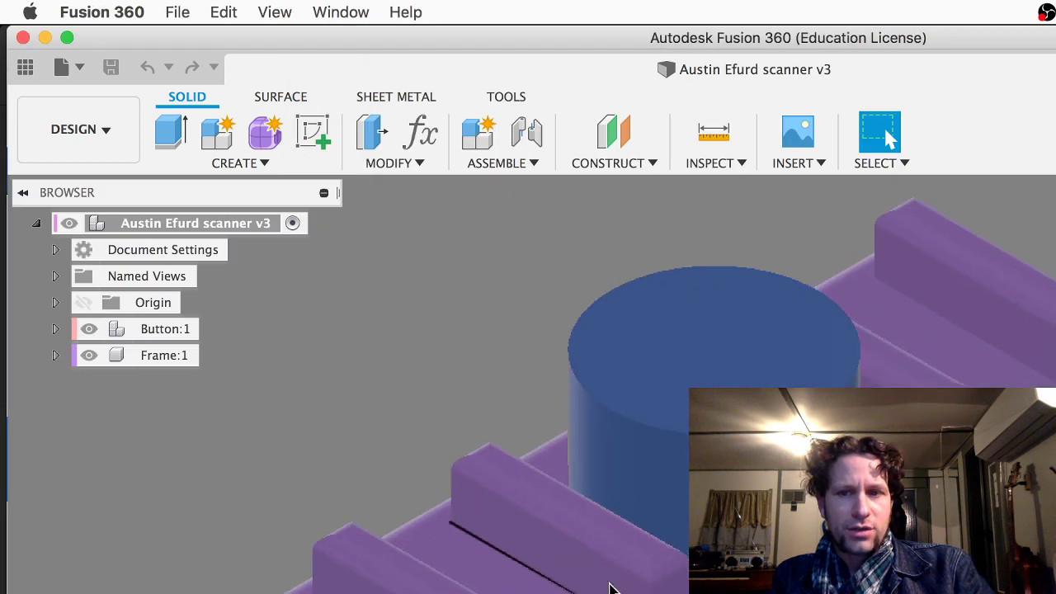
scroll(611, 588, "down", 5)
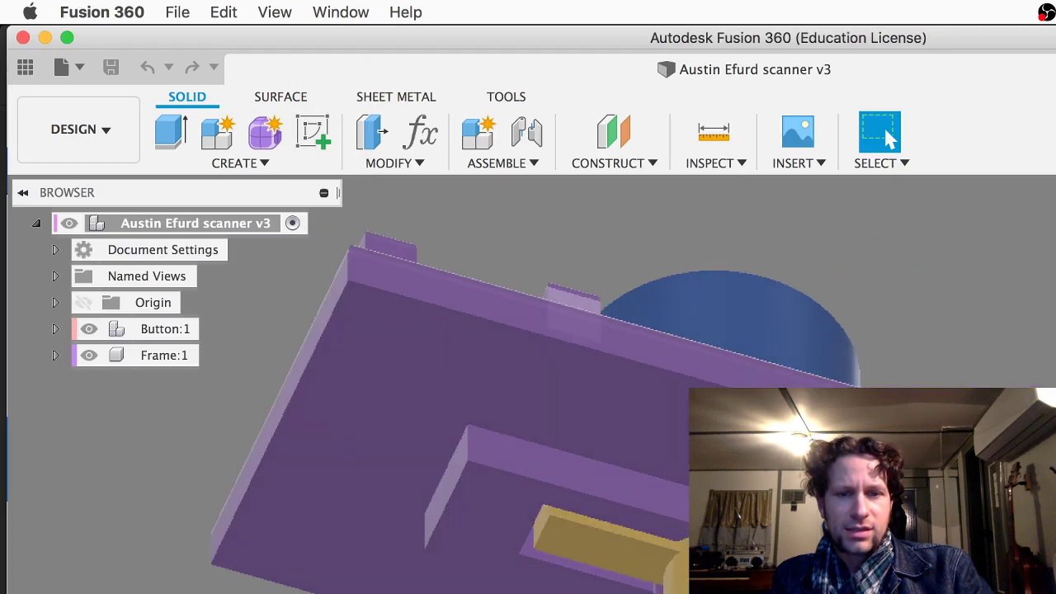
scroll(611, 396, "up", 5)
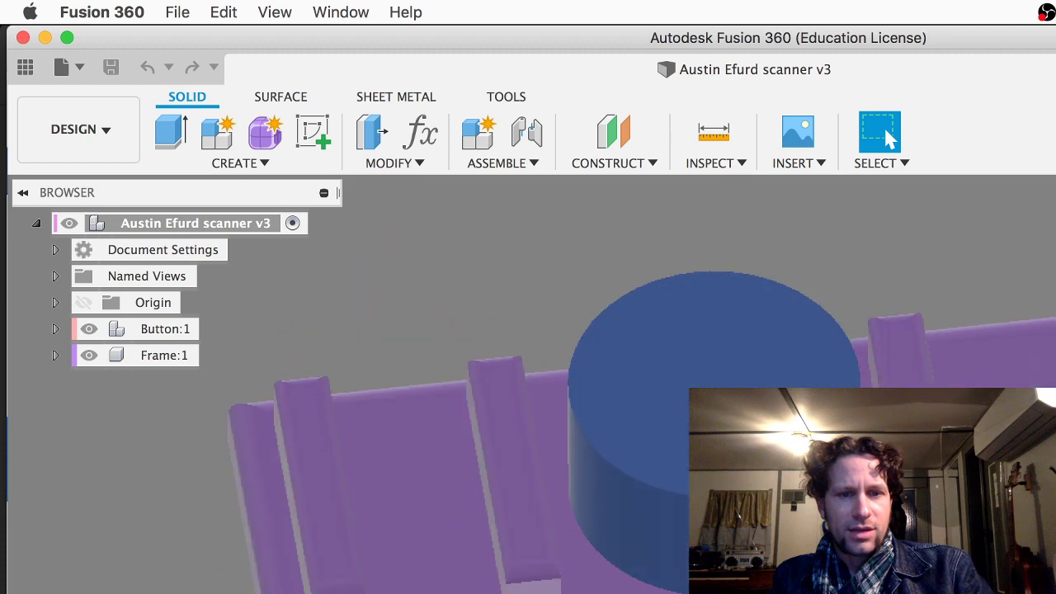
scroll(611, 396, "down", 5)
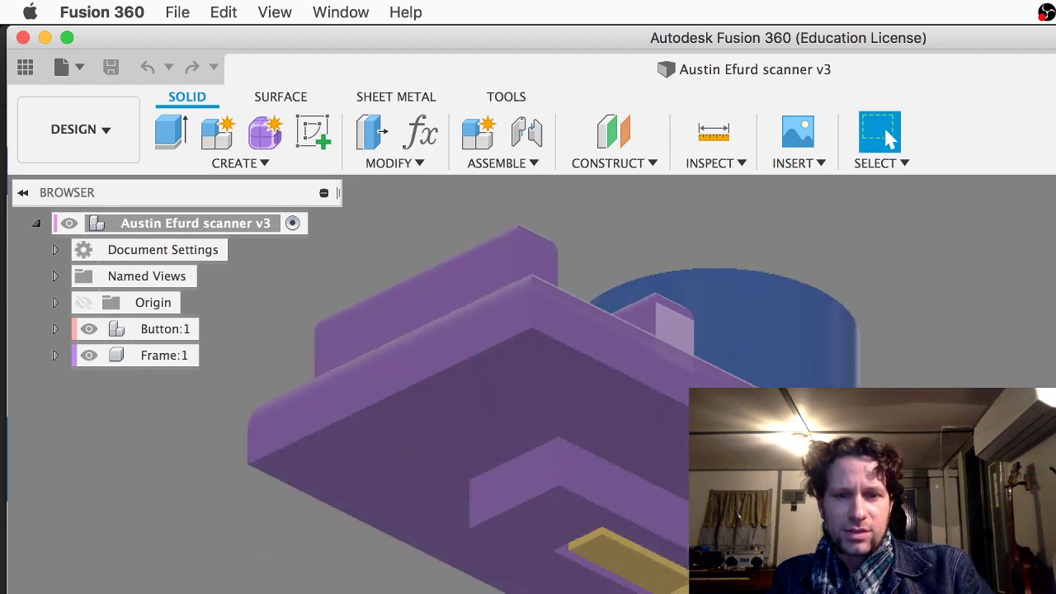
scroll(611, 396, "up", 5)
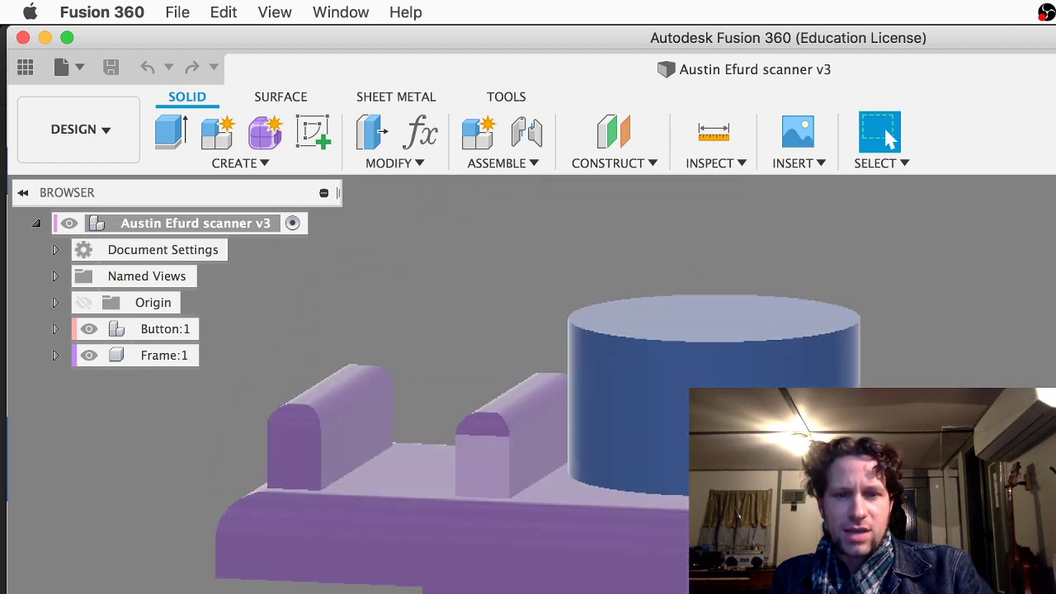
scroll(611, 396, "down", 5)
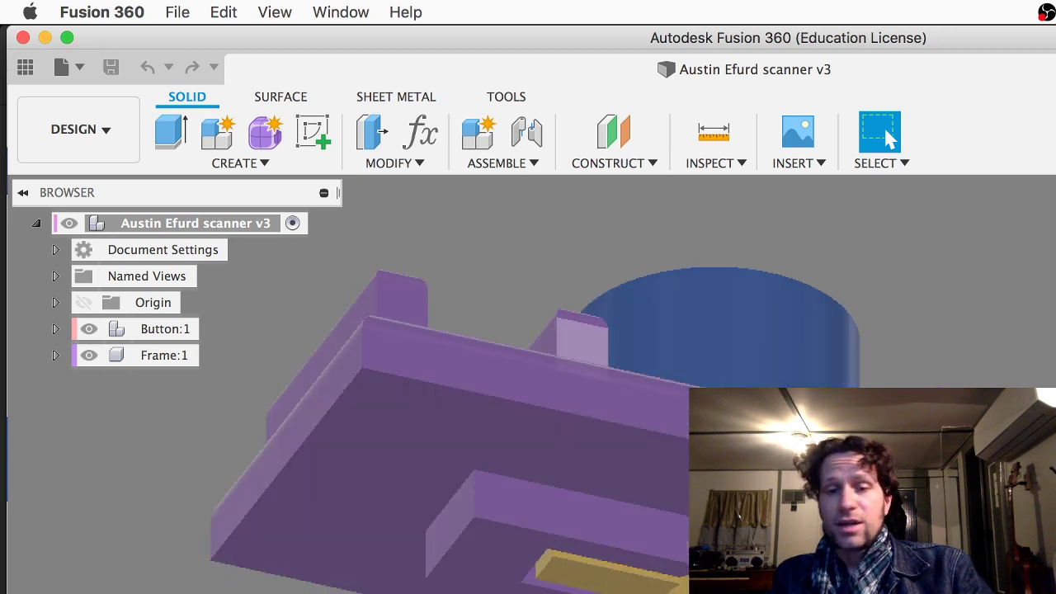
scroll(545, 386, "up", 5)
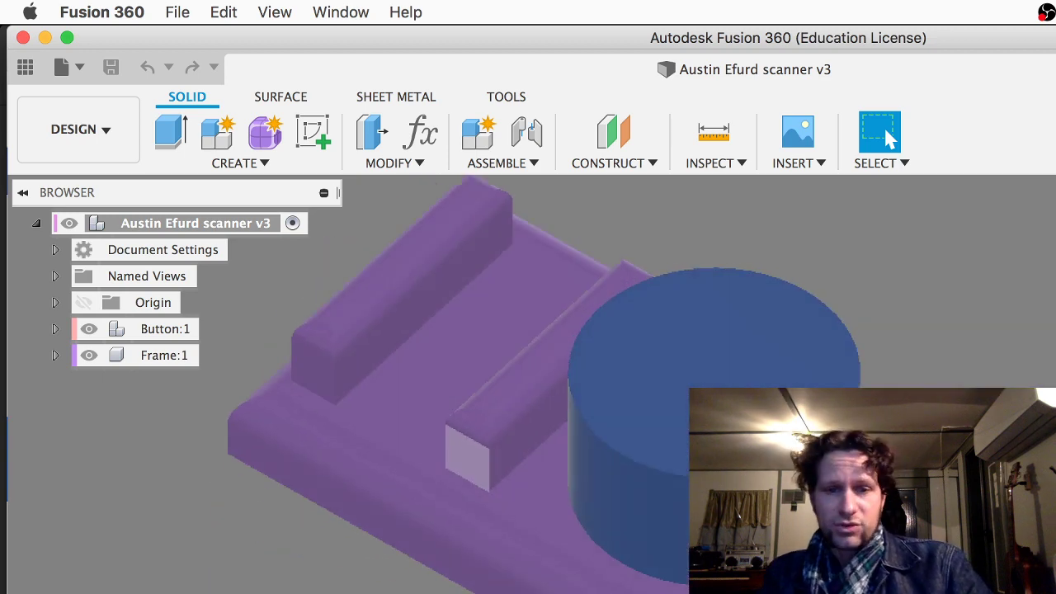
scroll(544, 386, "down", 3)
scroll(545, 385, "up", 1)
scroll(545, 385, "down", 4)
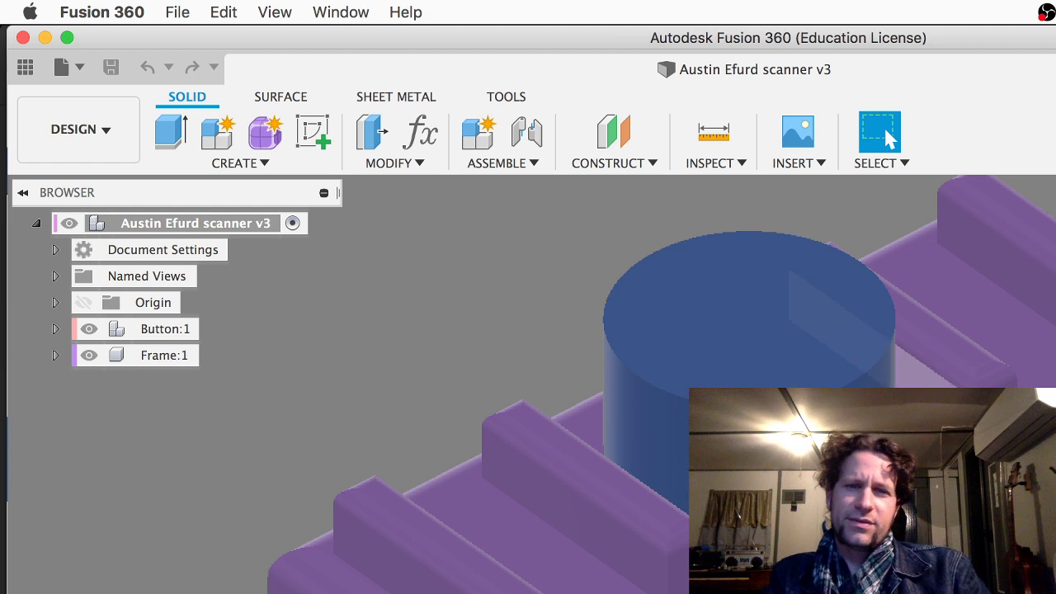
scroll(931, 330, "right", 2)
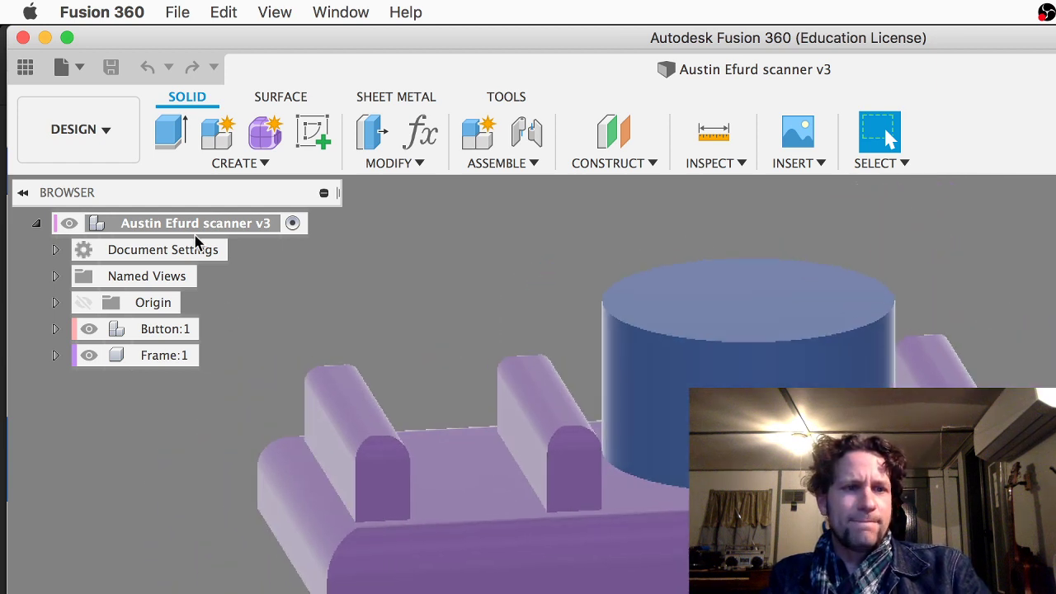
Create a new design and start a sketch in it
left_click(75, 67)
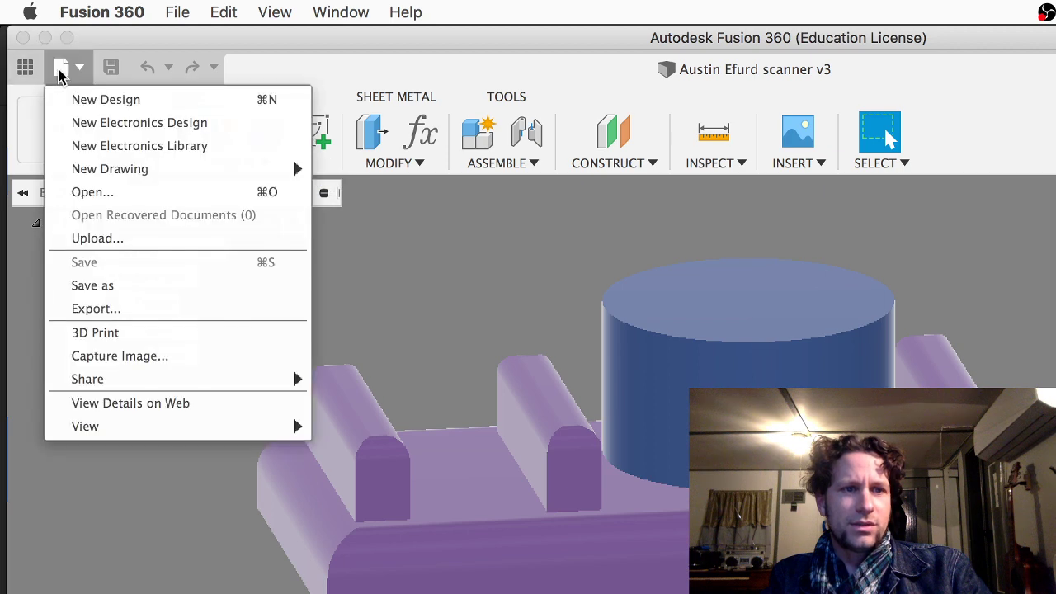
left_click(81, 100)
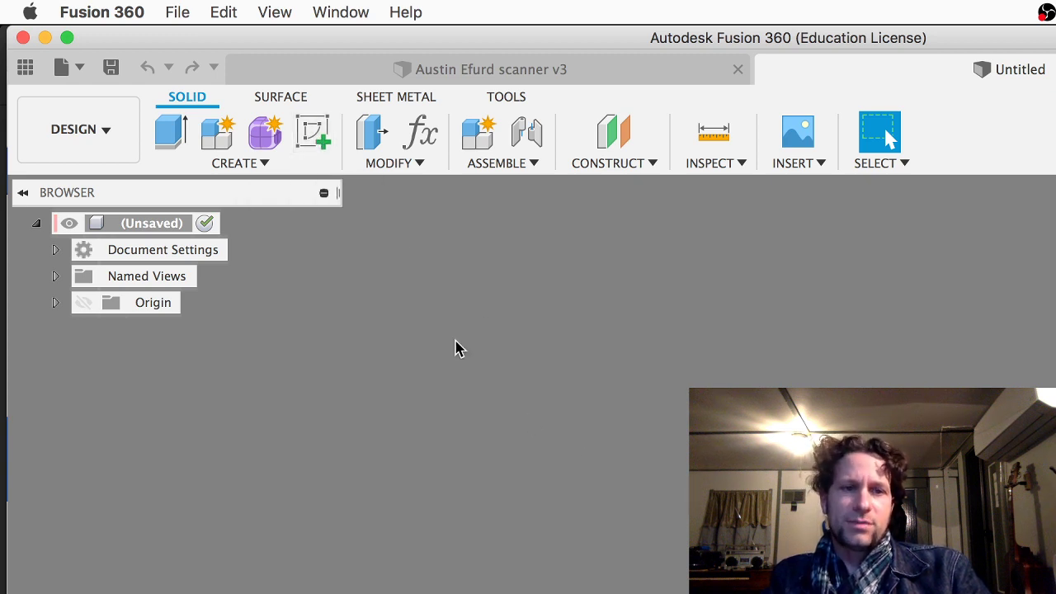
left_click(322, 142)
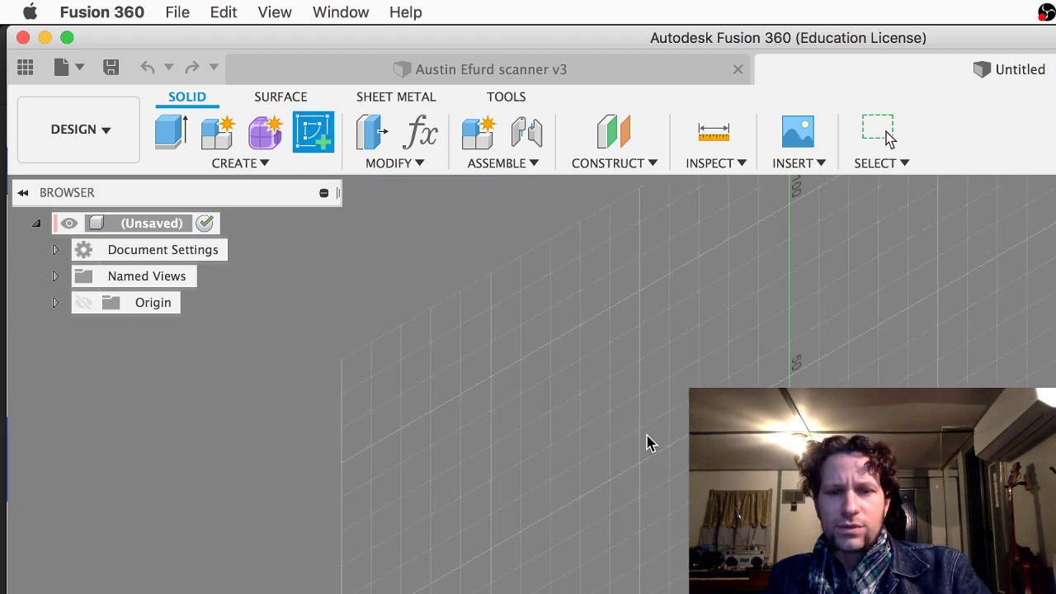
left_click(318, 141)
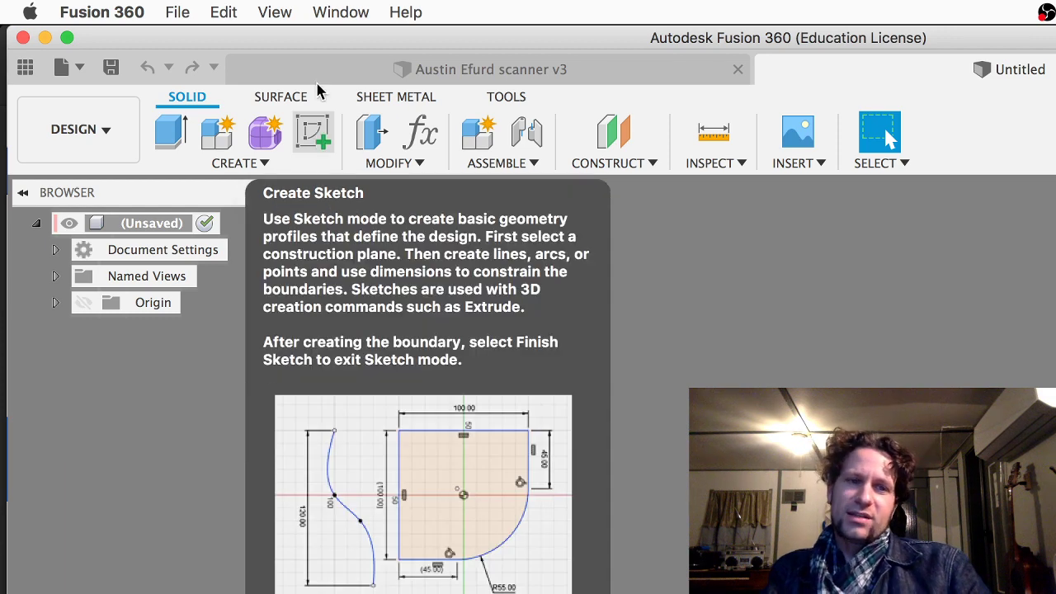
left_click(316, 134)
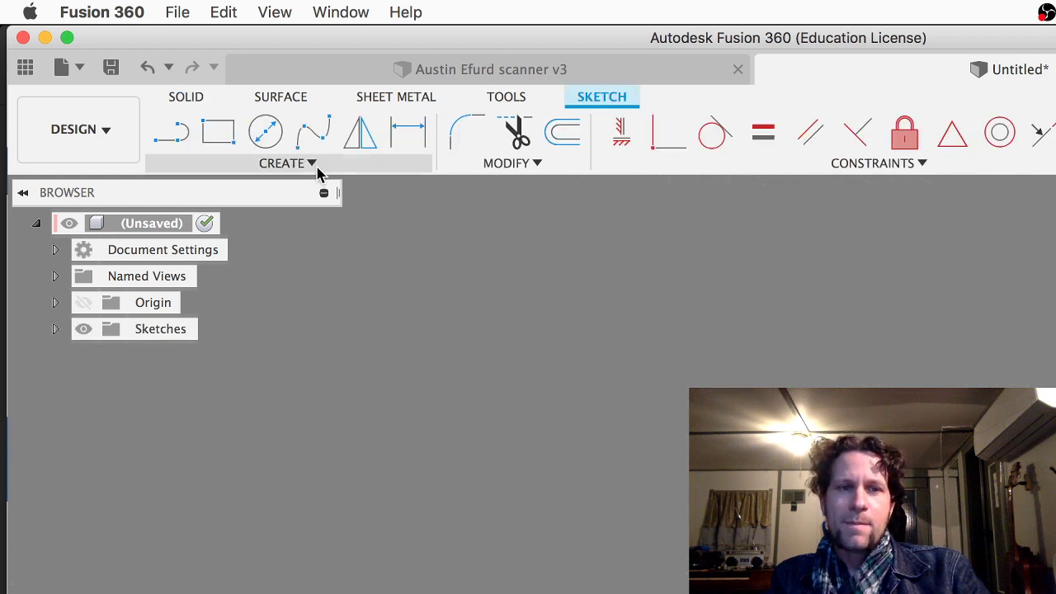
Sketch a rectangle between two opposite corners
left_click(217, 147)
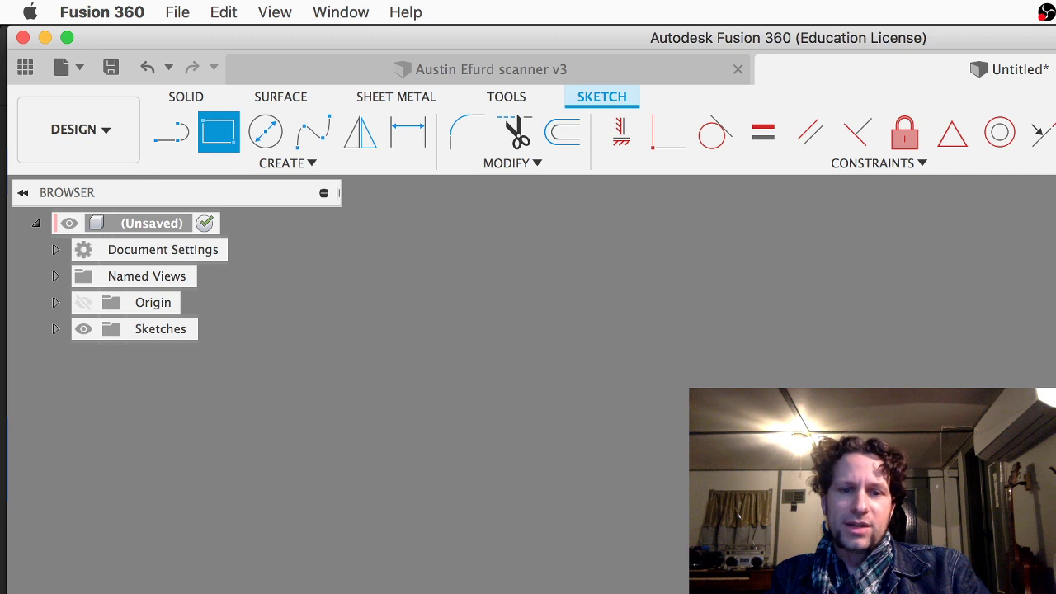
left_click(722, 497)
left_click(889, 302)
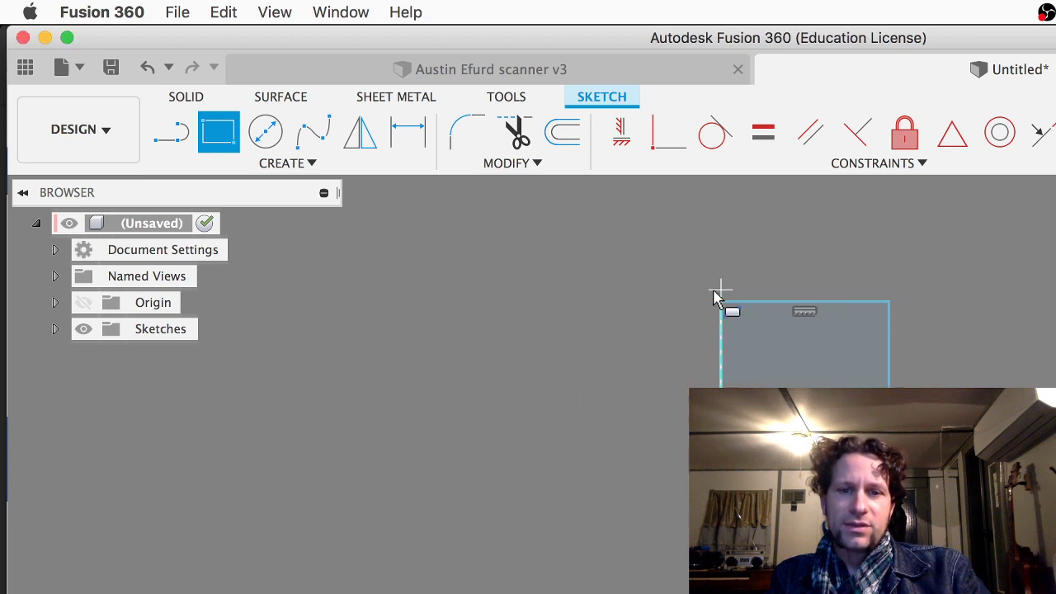
left_click(179, 136)
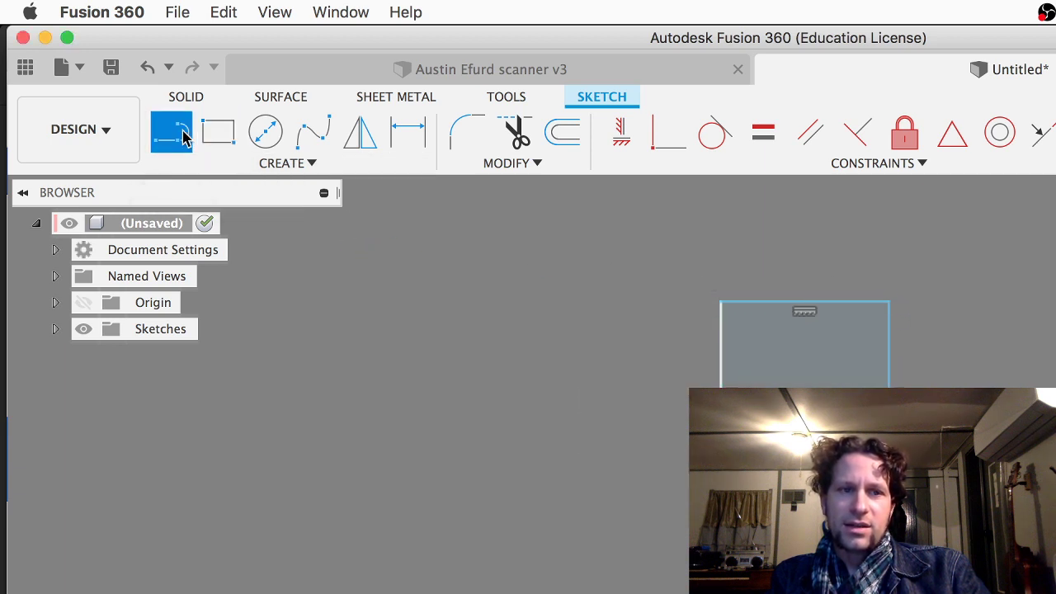
left_click(265, 132)
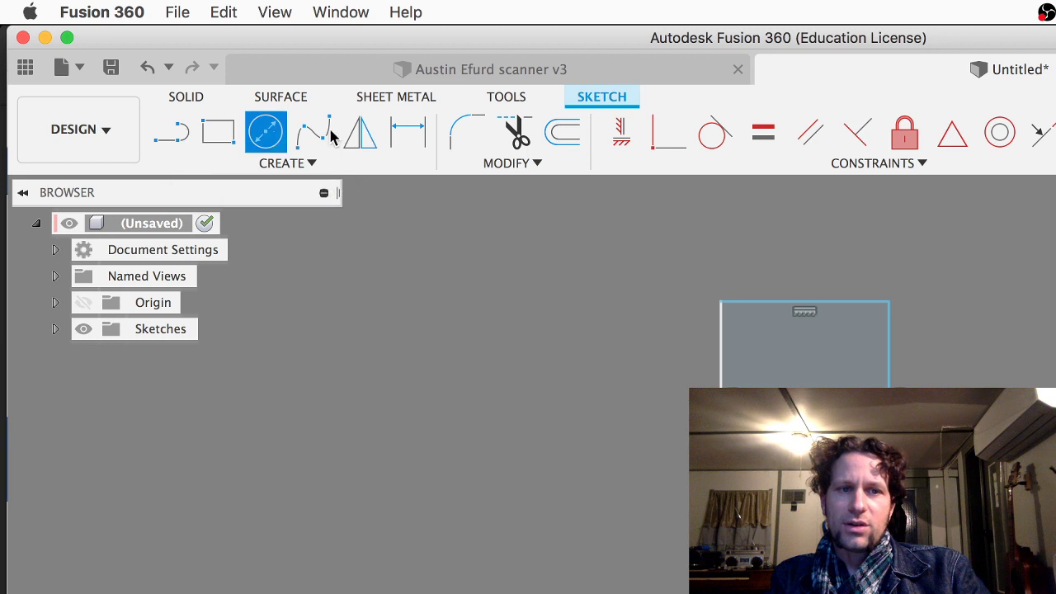
left_click(171, 132)
left_click(408, 132)
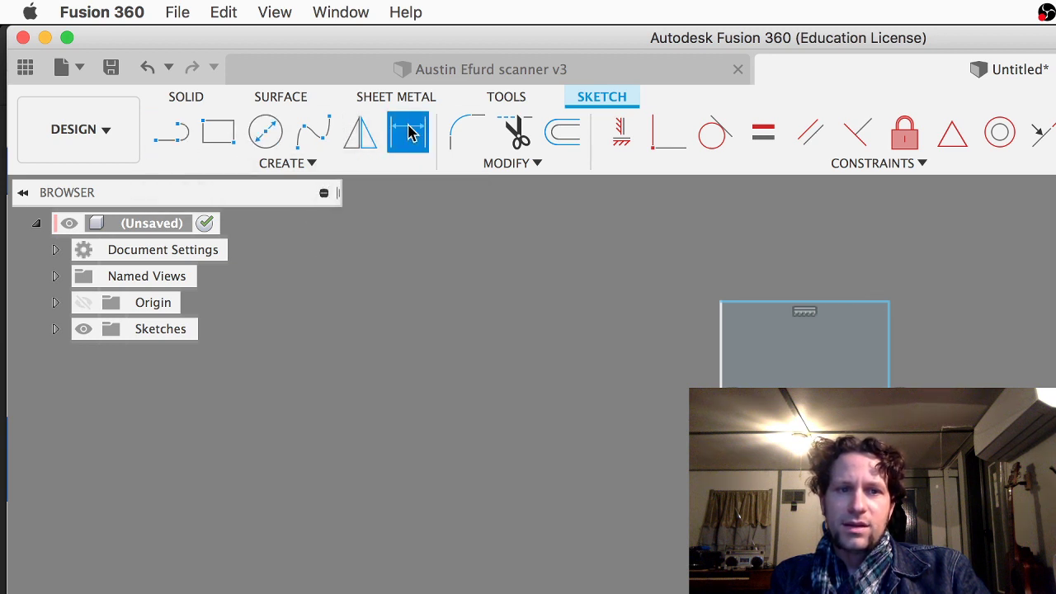
Add a triangle to the rectangle's left side with two lines joining its upper and lower corners to an outside point
left_click(172, 138)
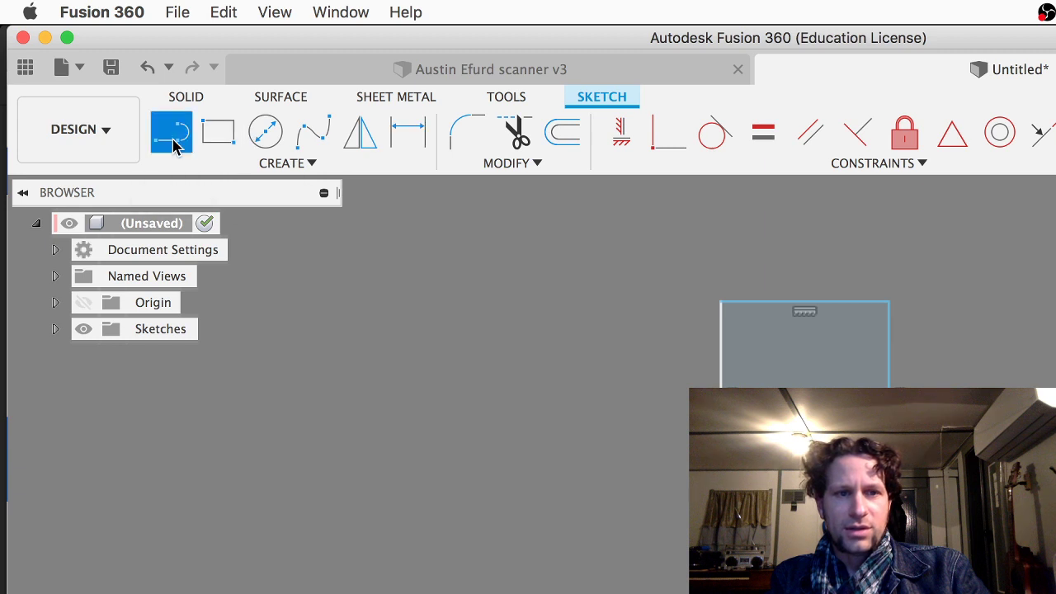
left_click(719, 303)
left_click(566, 418)
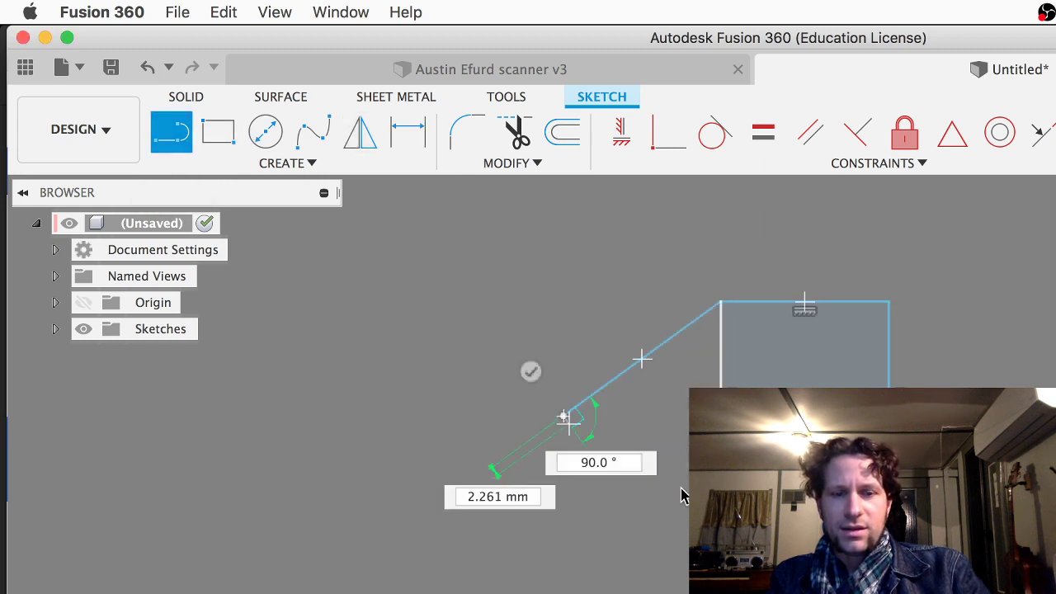
left_click(721, 497)
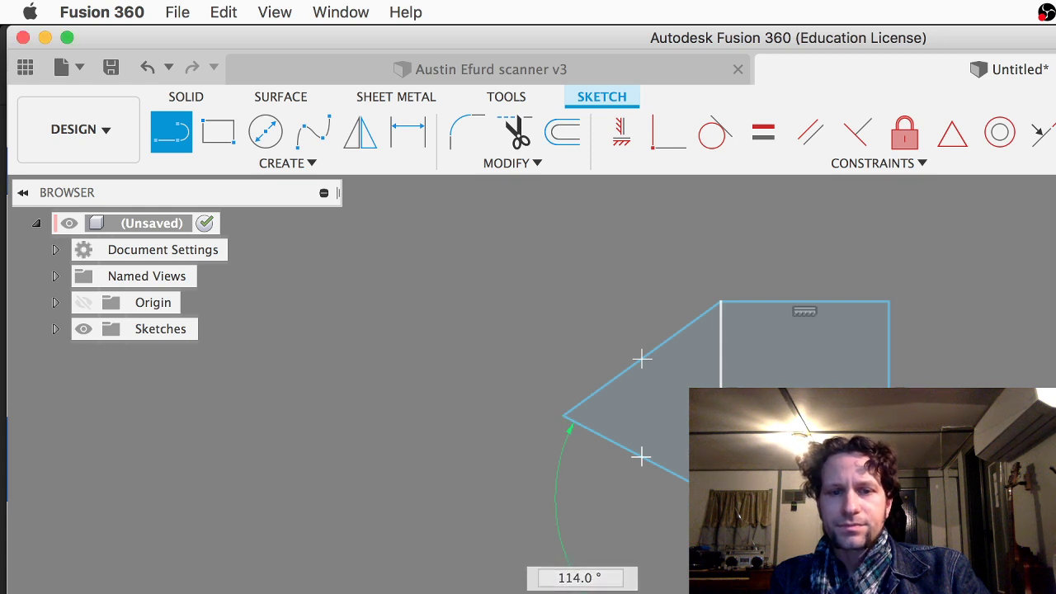
key("Escape")
key("Escape")
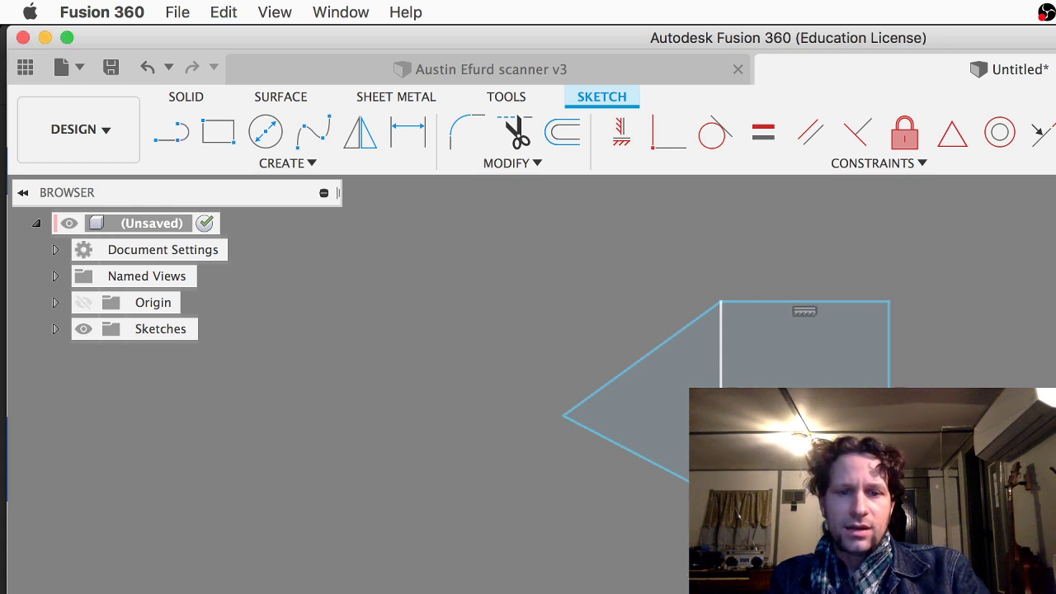
Add another line to the sketch, parallel to the triangle's lower edge
left_click(171, 137)
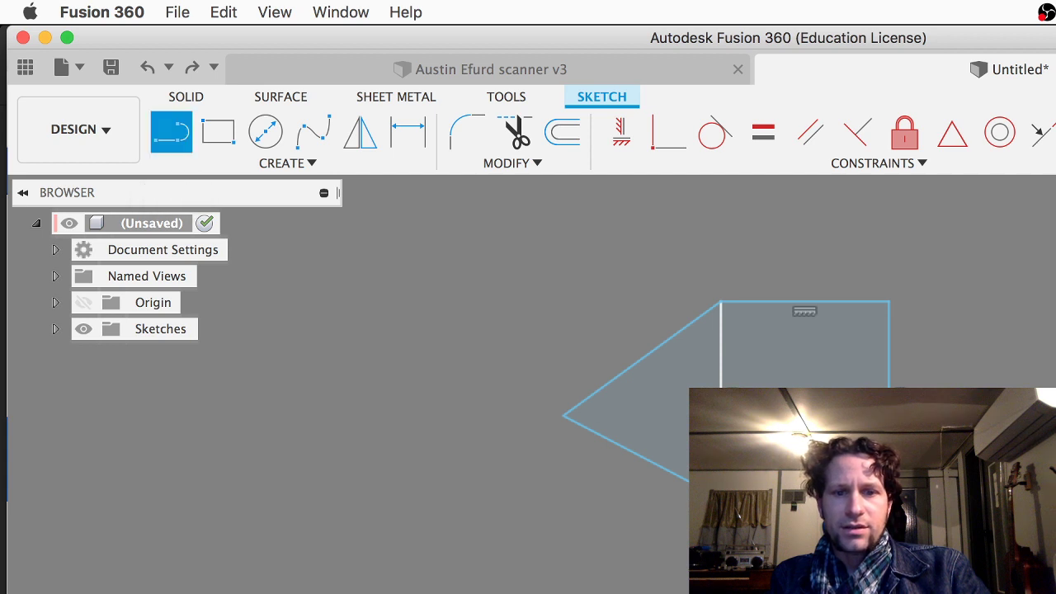
double_click(641, 457)
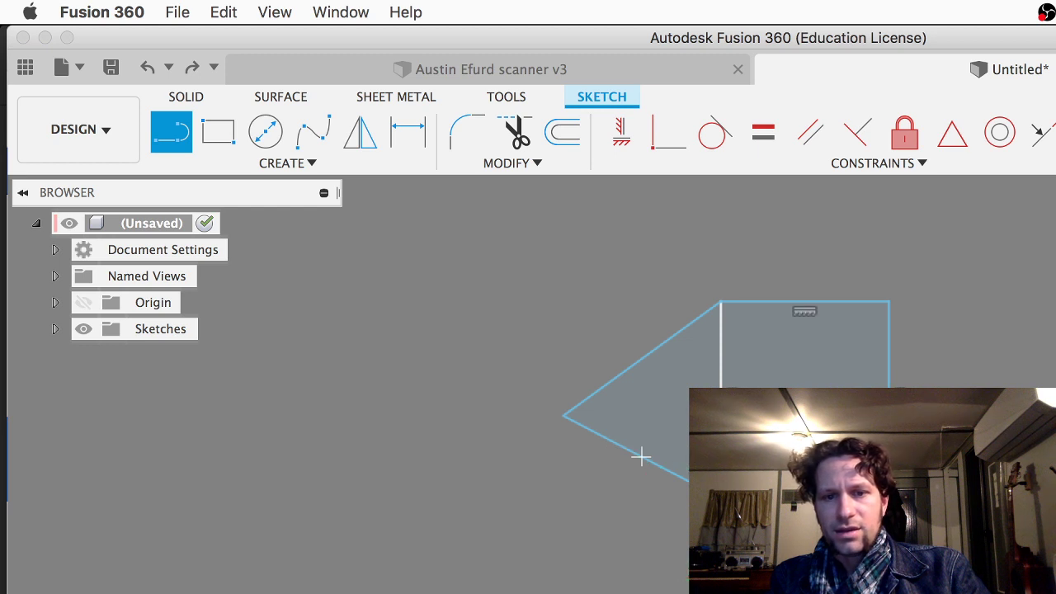
left_click(641, 456)
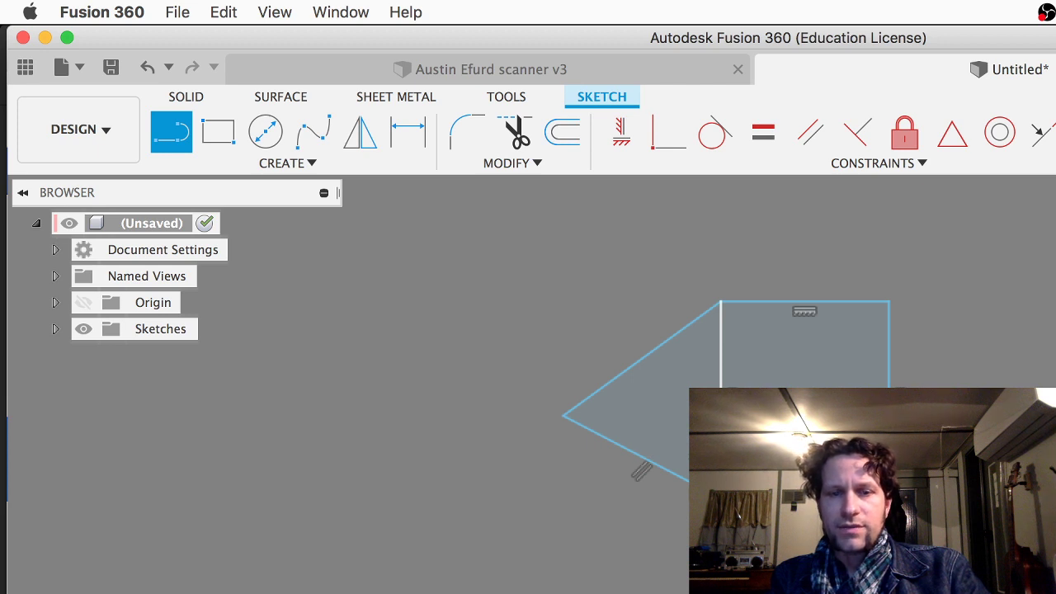
key("Escape")
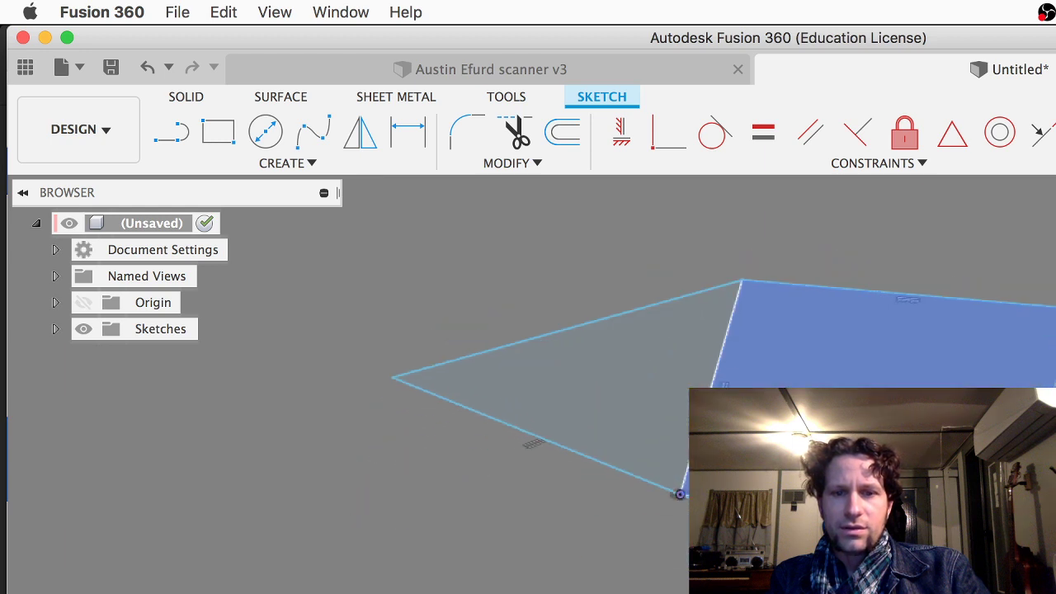
Select the adjoining sketch profiles and extrude them together 50 mm upward into a solid body
left_click(657, 397)
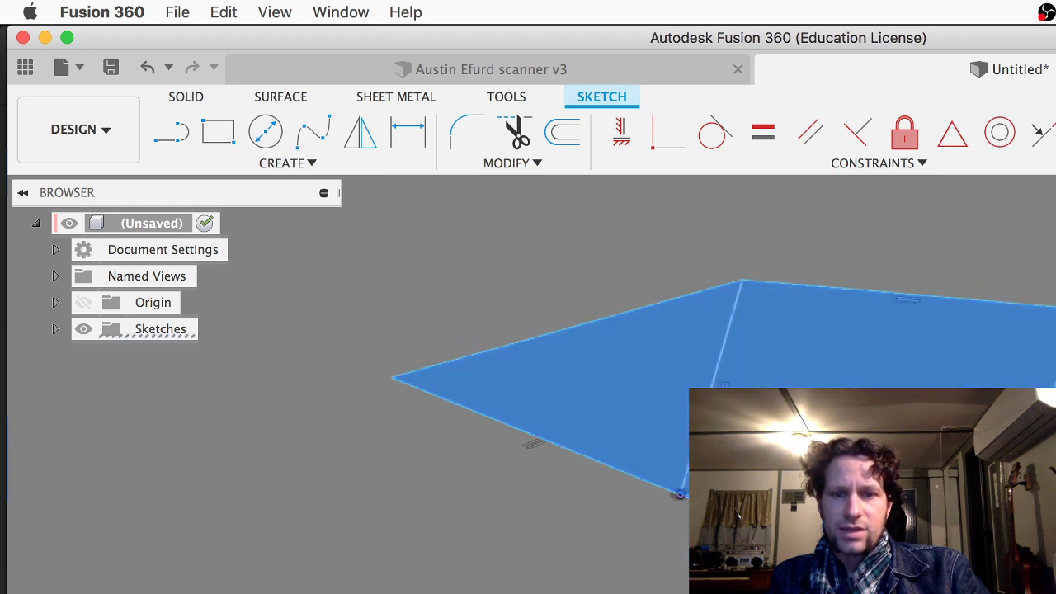
scroll(742, 508, "down", 1)
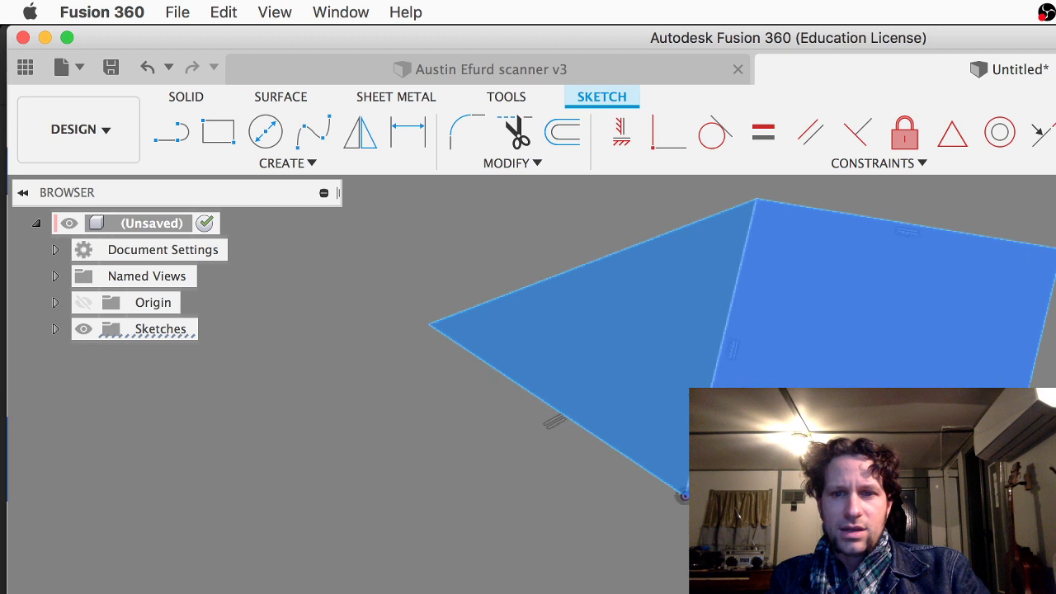
left_click(310, 164)
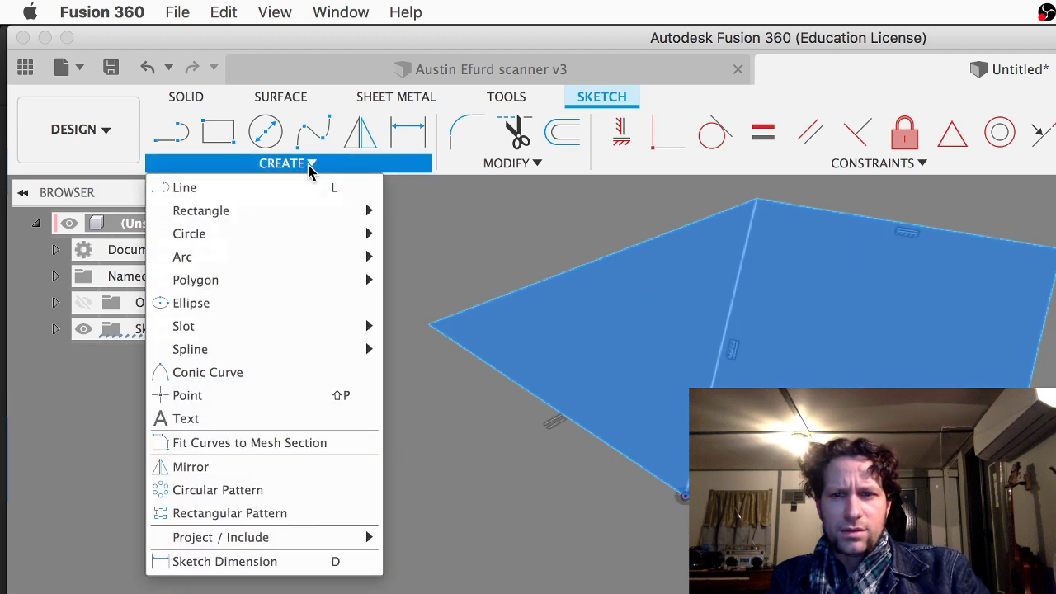
left_click(311, 164)
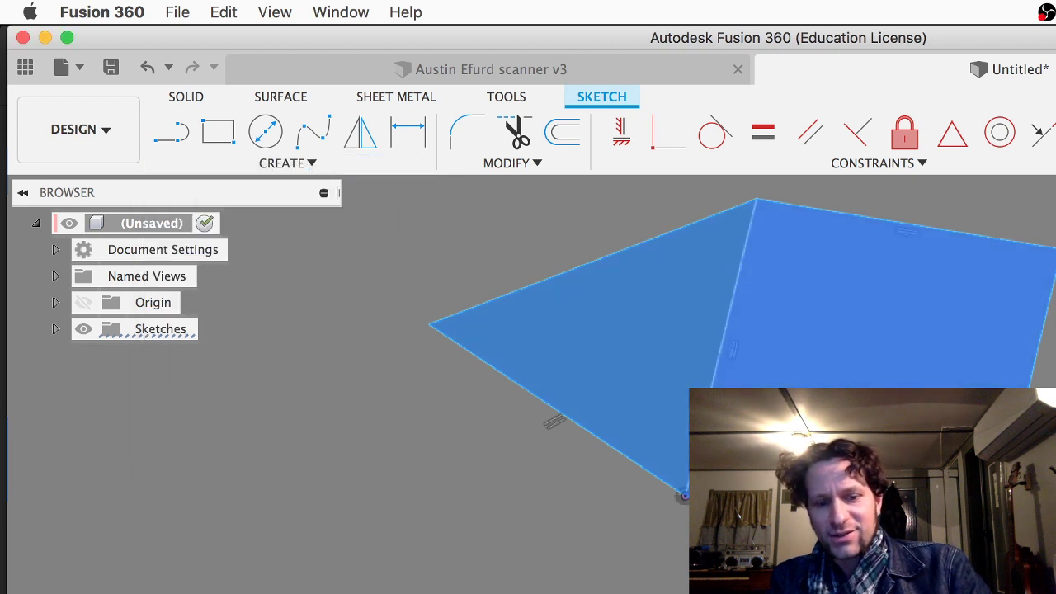
key("e")
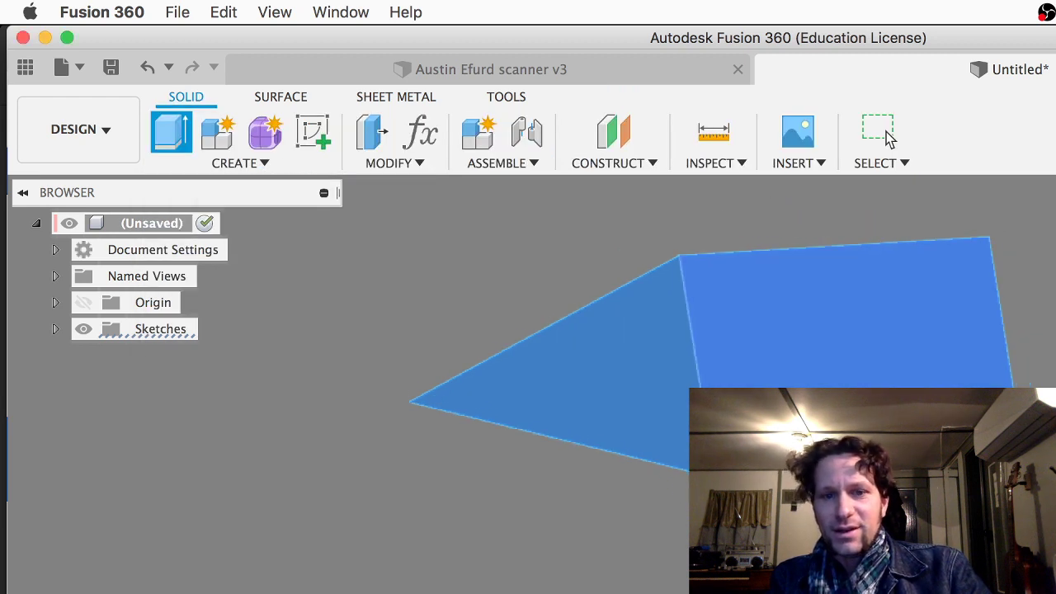
key("e")
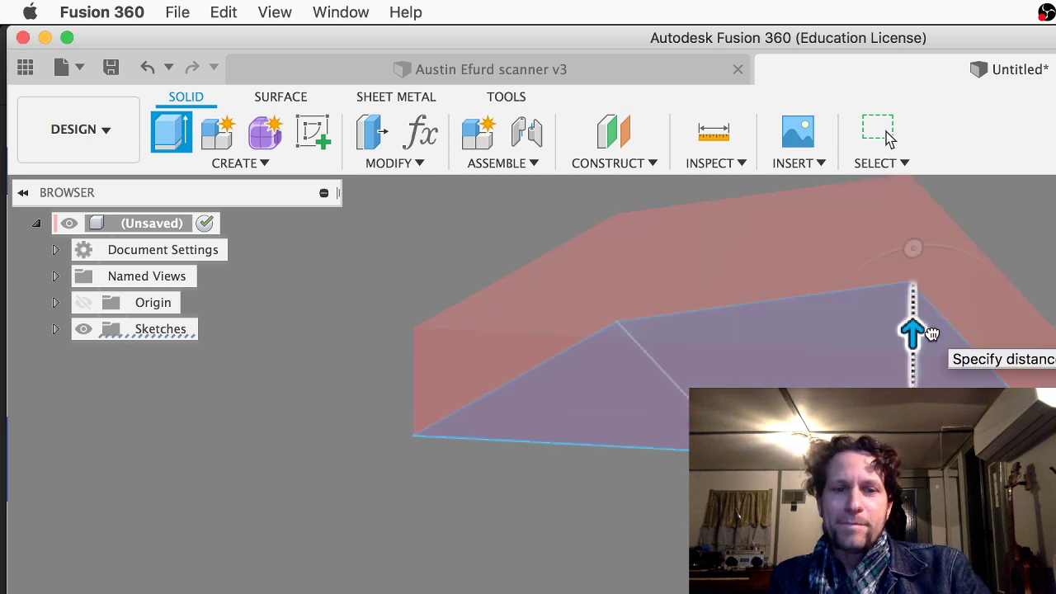
scroll(949, 302, "down", 3)
left_click_drag(925, 341, 912, 357)
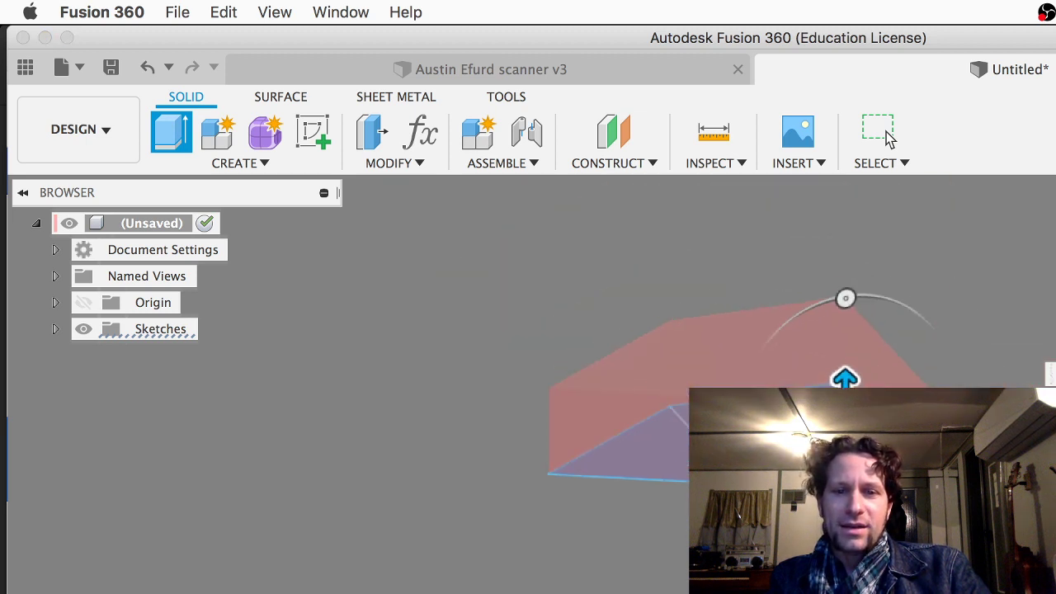
left_click_drag(846, 378, 868, 267)
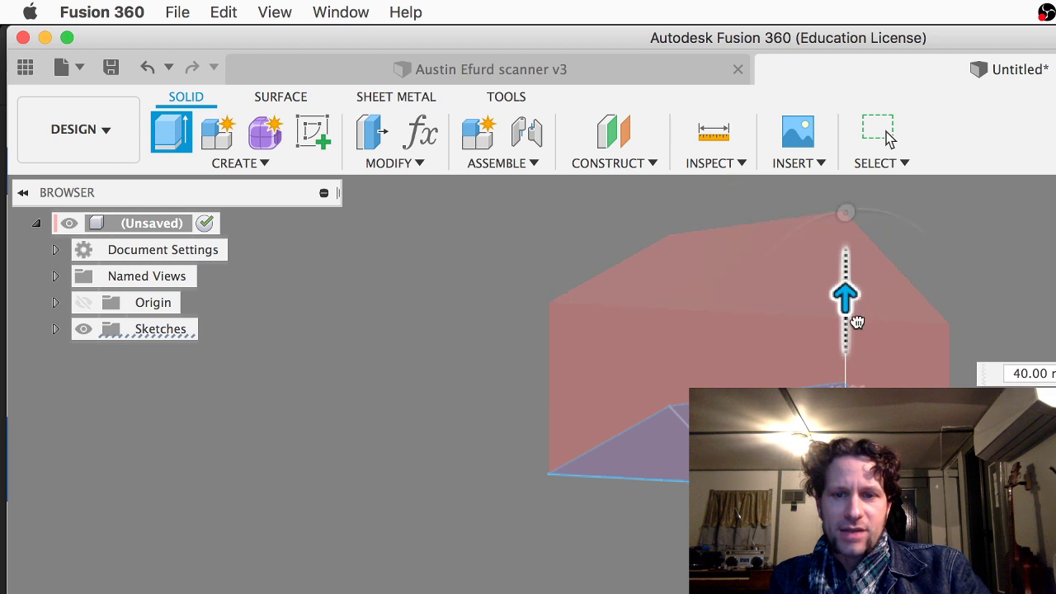
left_click_drag(858, 322, 861, 269)
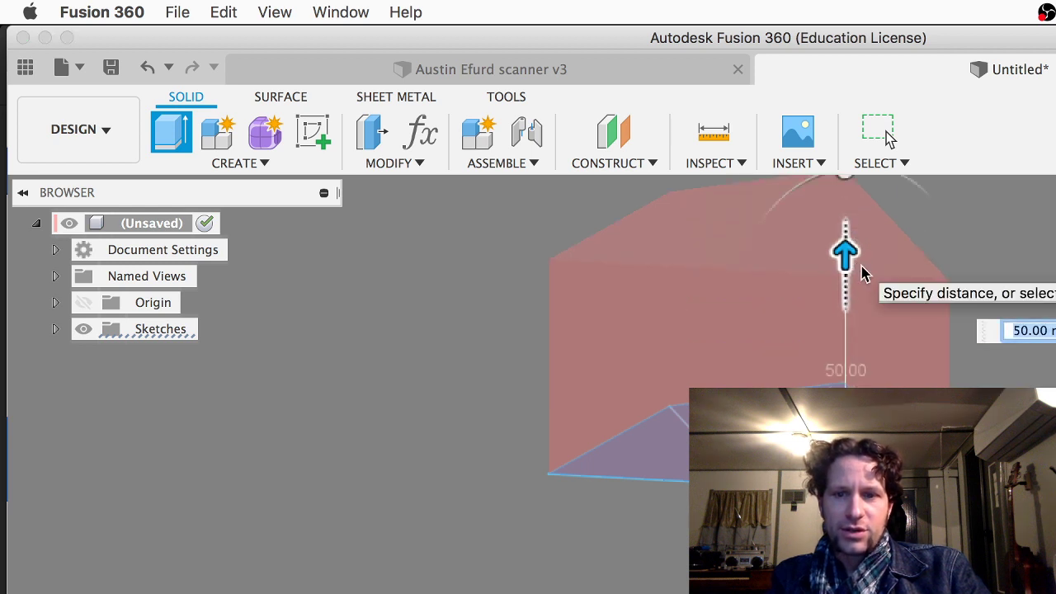
key("Return")
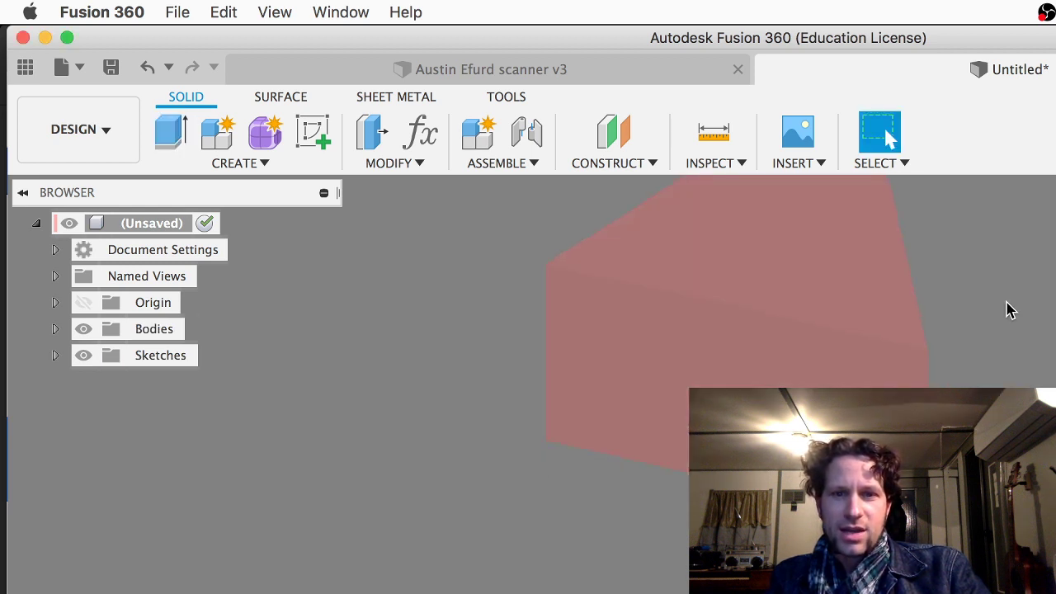
Start a sketch on the body's top face and draw a centre-diameter circle about 25.5 mm across on it
scroll(1007, 303, "down", 3)
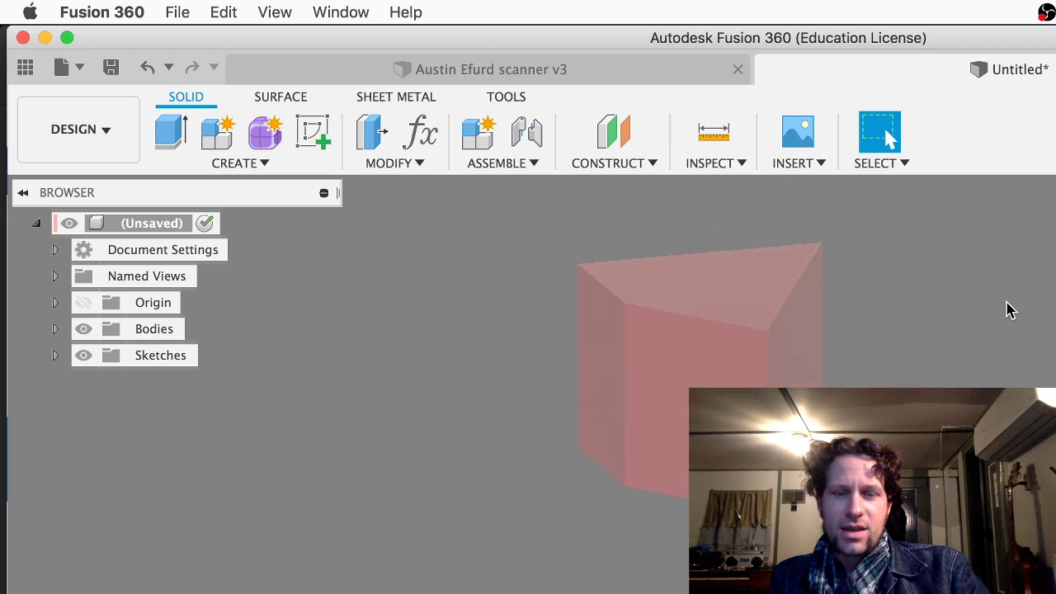
scroll(613, 477, "up", 3)
scroll(613, 484, "down", 6)
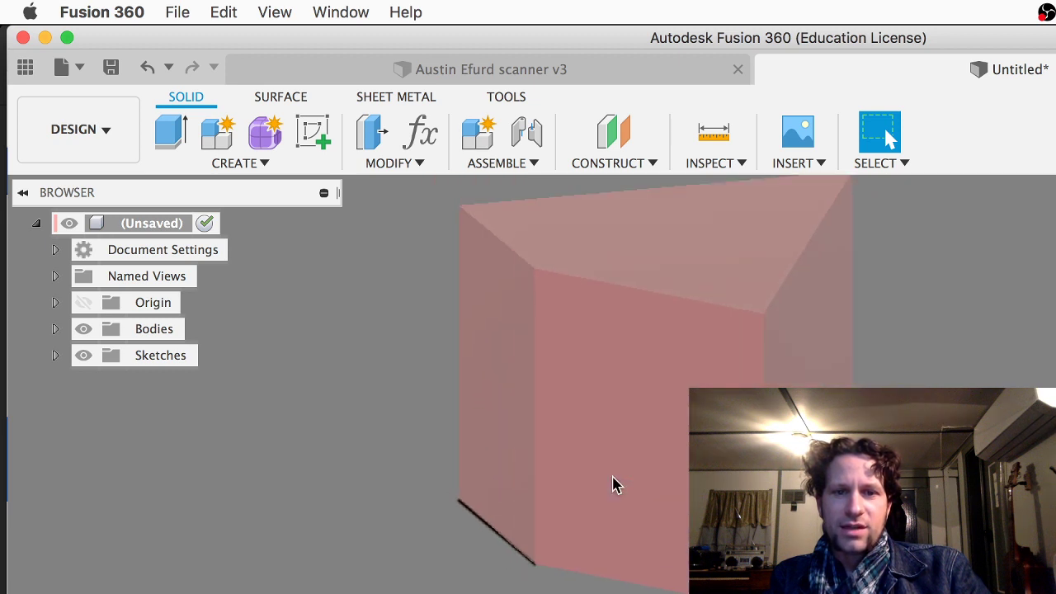
left_click(688, 299)
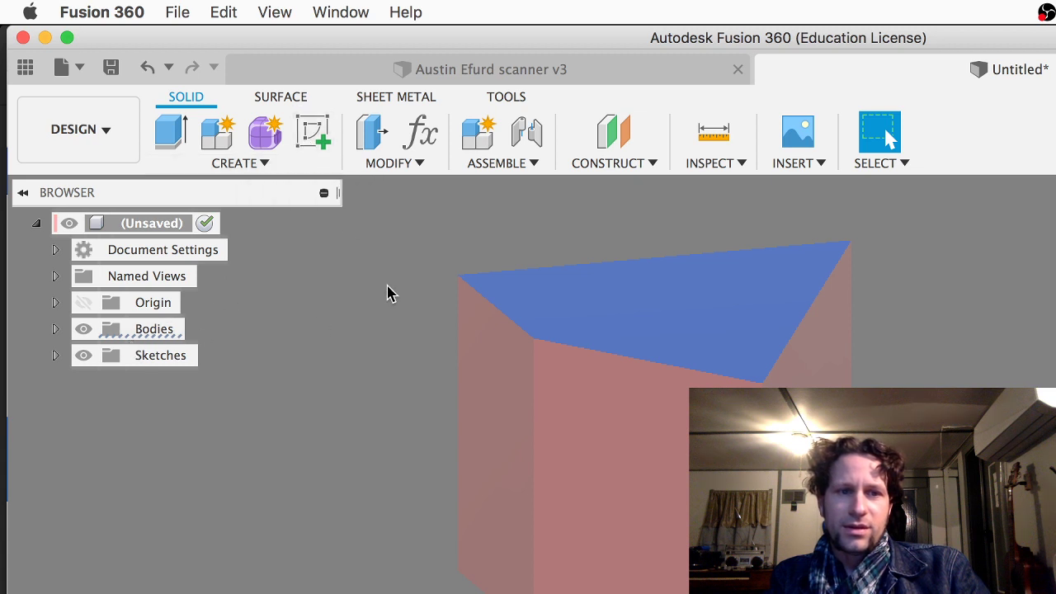
left_click(312, 132)
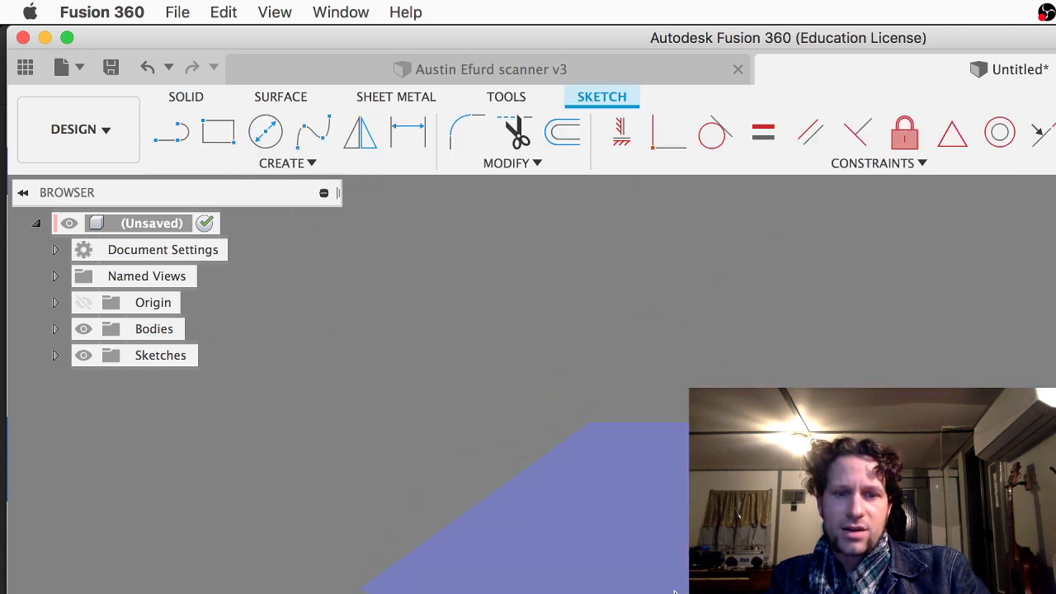
left_click(266, 132)
left_click(678, 591)
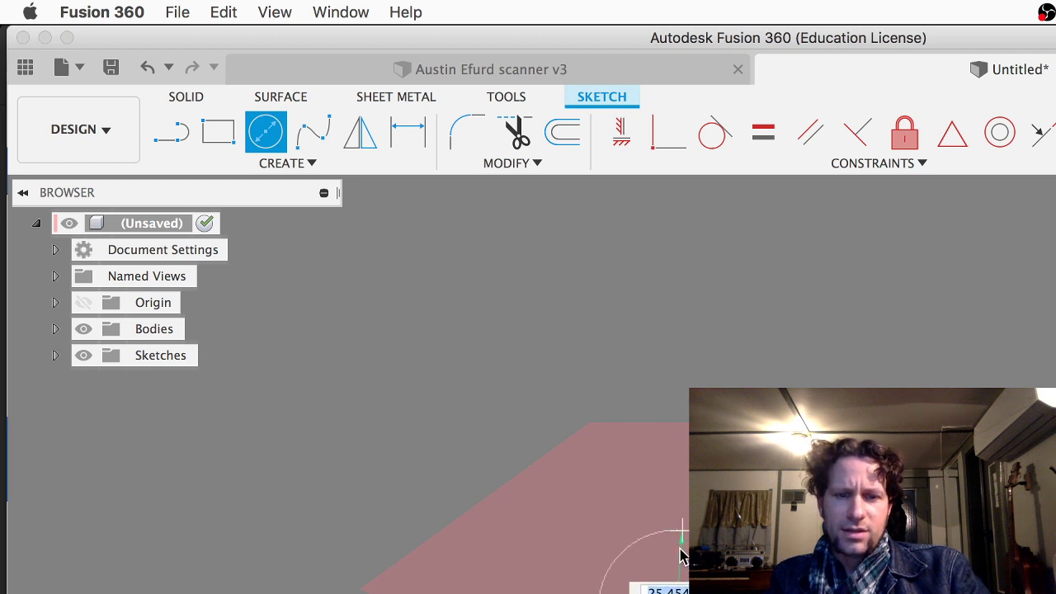
left_click(682, 553)
Accept the circle's drawn diameter of 25.454 mm on the body's top face
key("e")
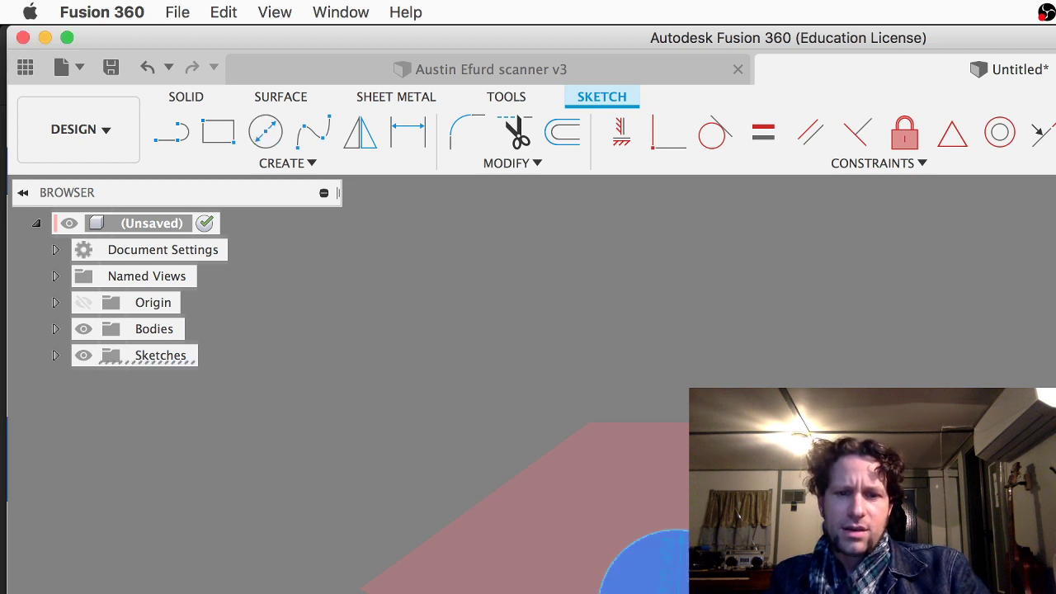
right_click(647, 587)
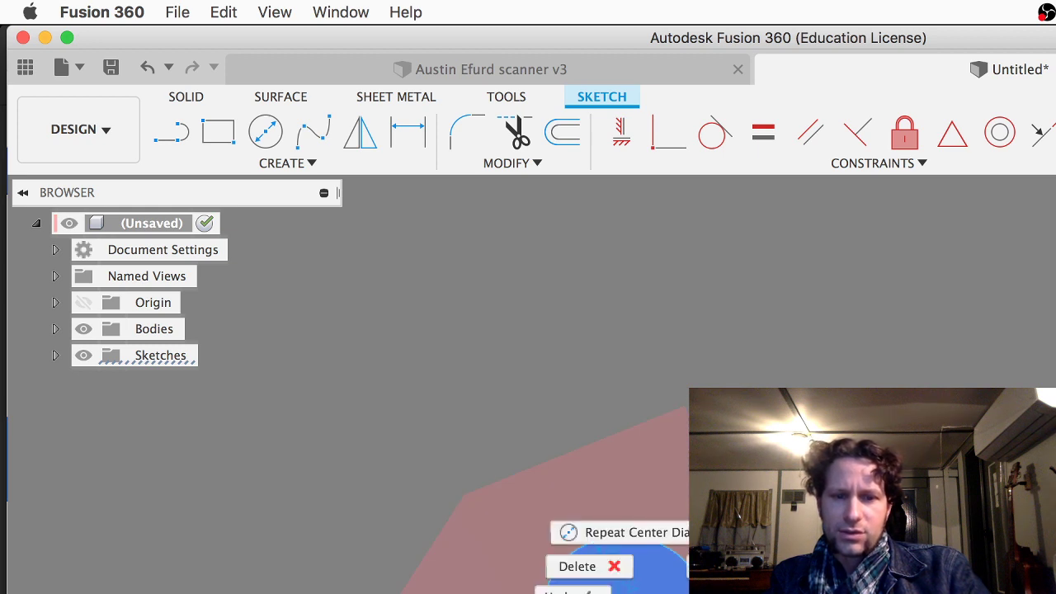
left_click(660, 547)
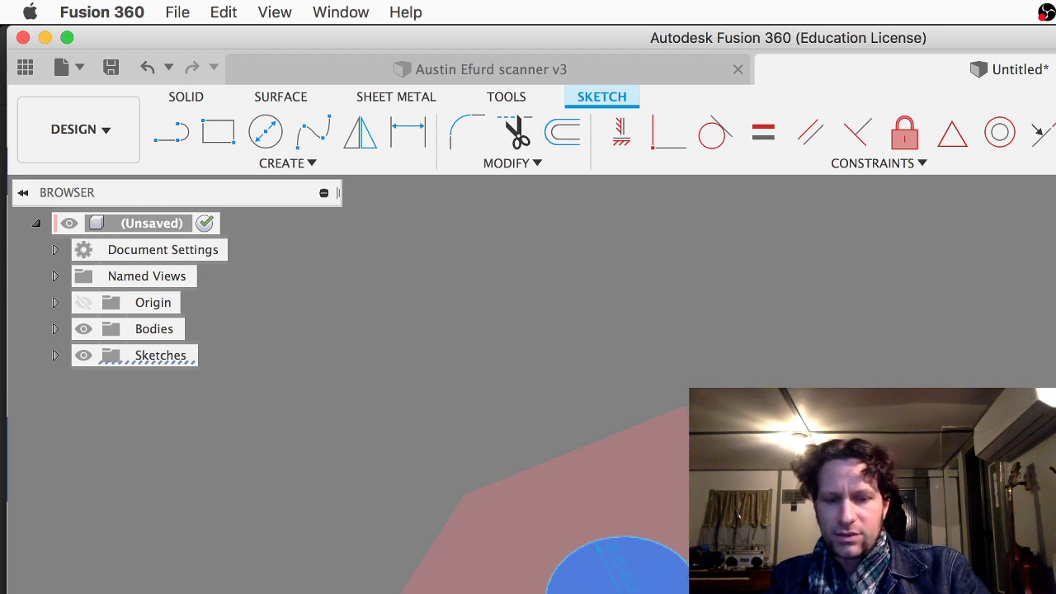
key("d")
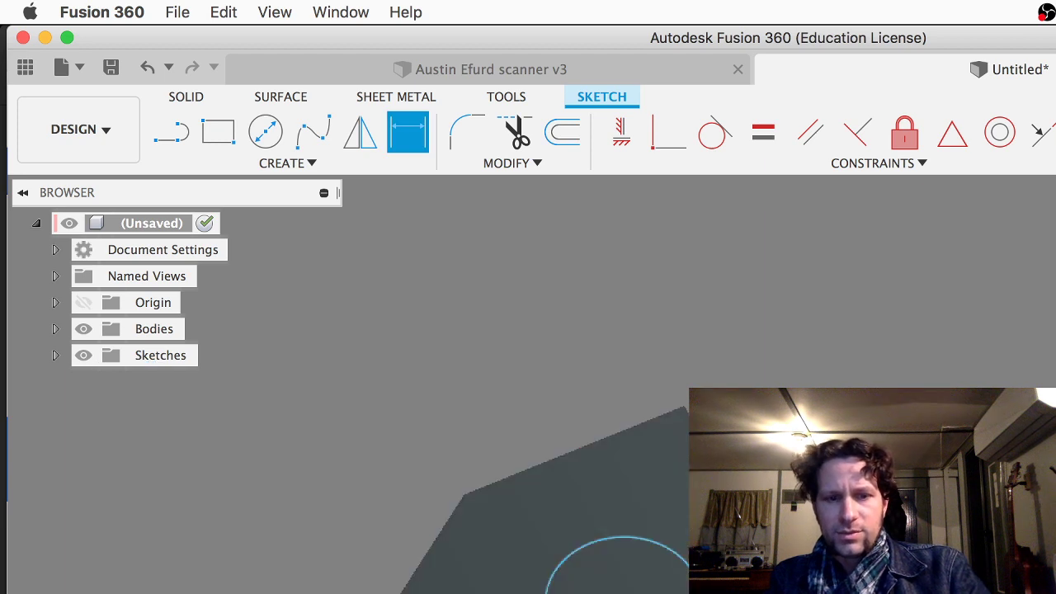
key("Escape")
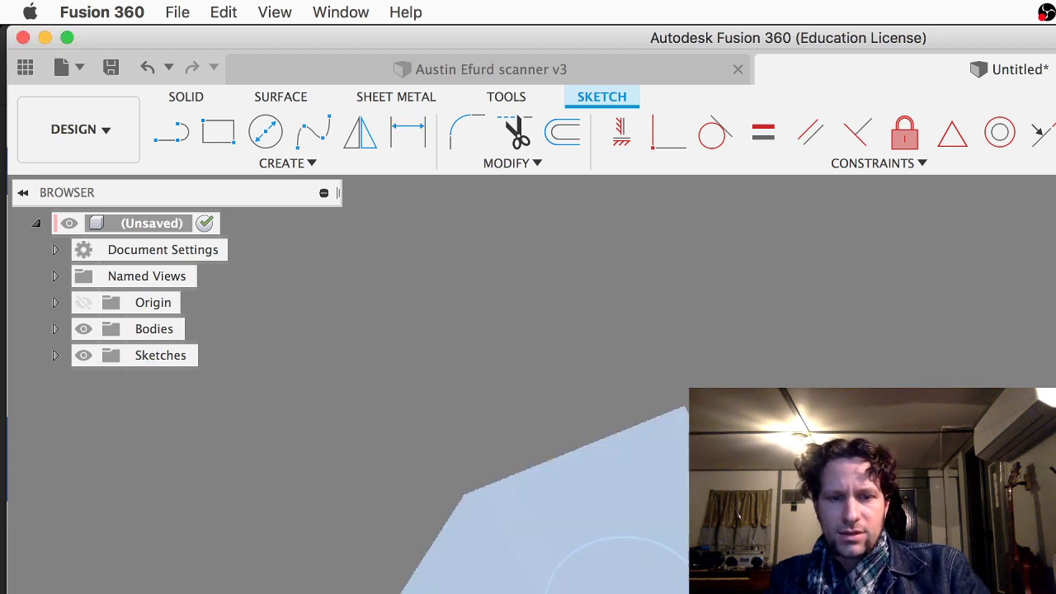
Extrude the circle profile downward into the body to cut a round hole
key("e")
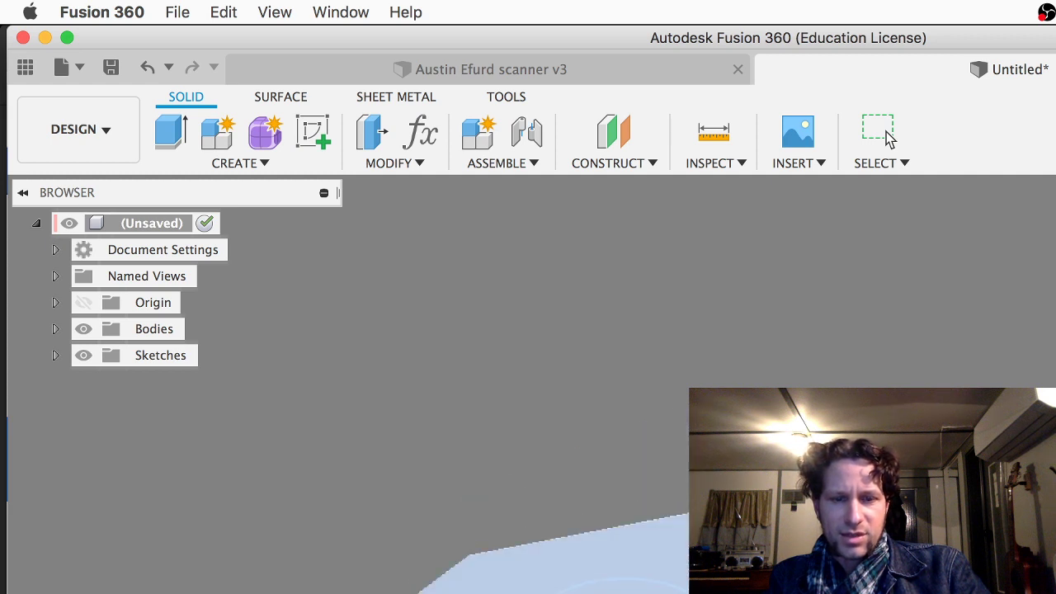
left_click(624, 588)
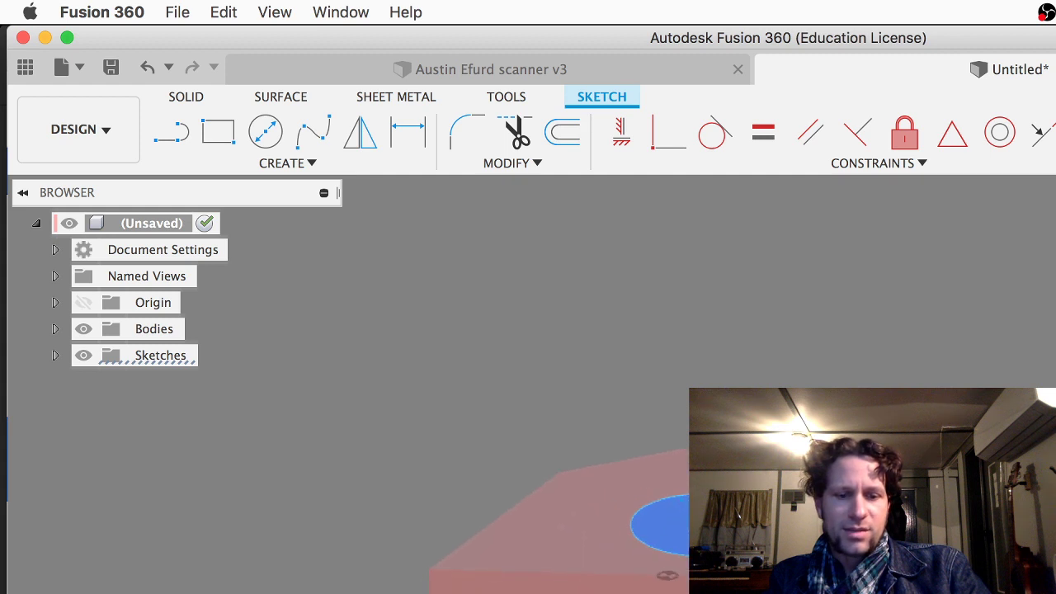
key("super+shift+z")
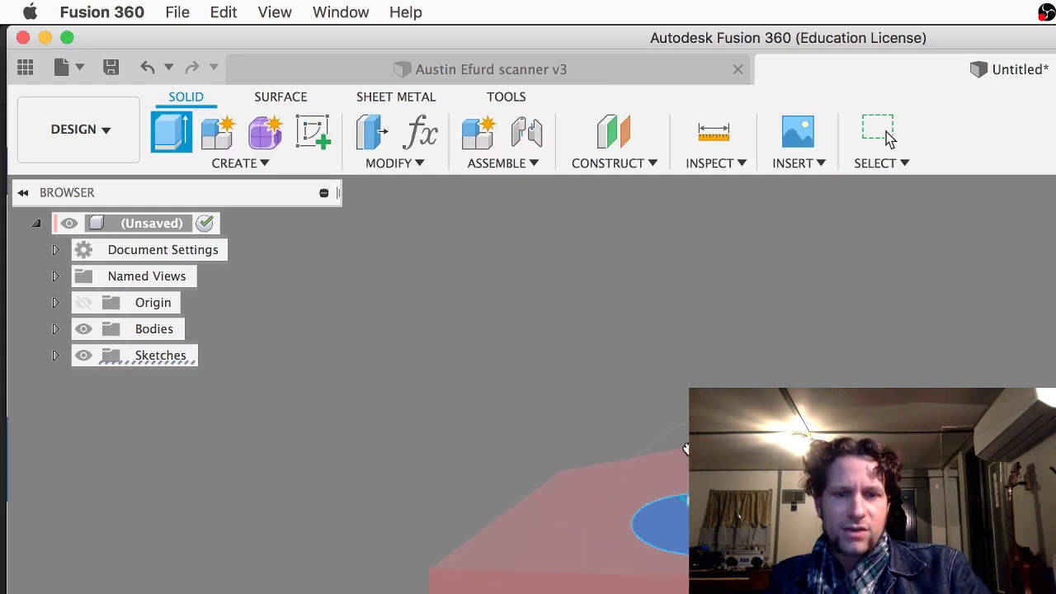
key("e")
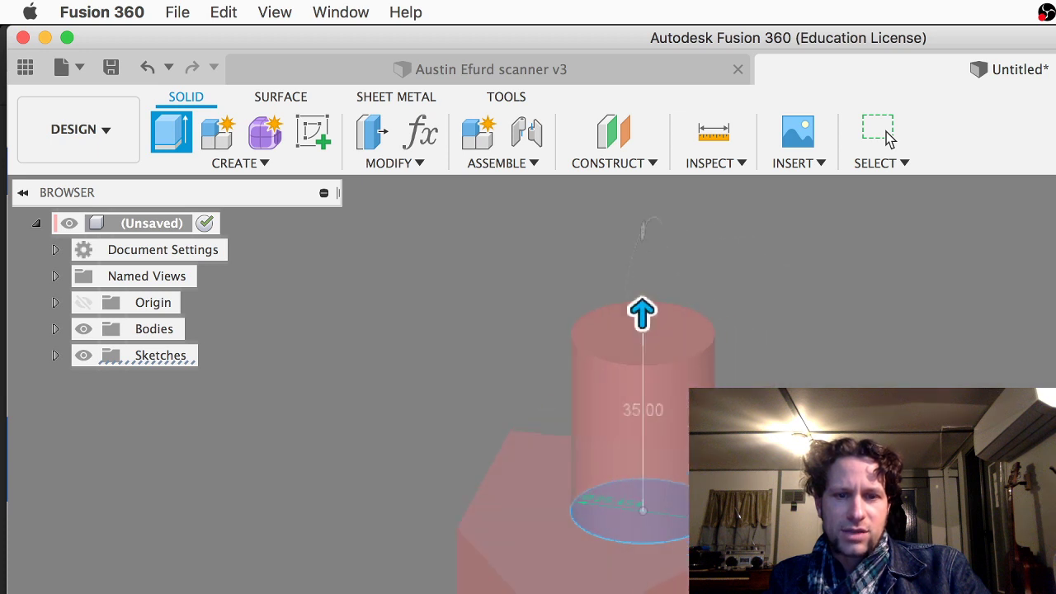
left_click_drag(647, 321, 643, 591)
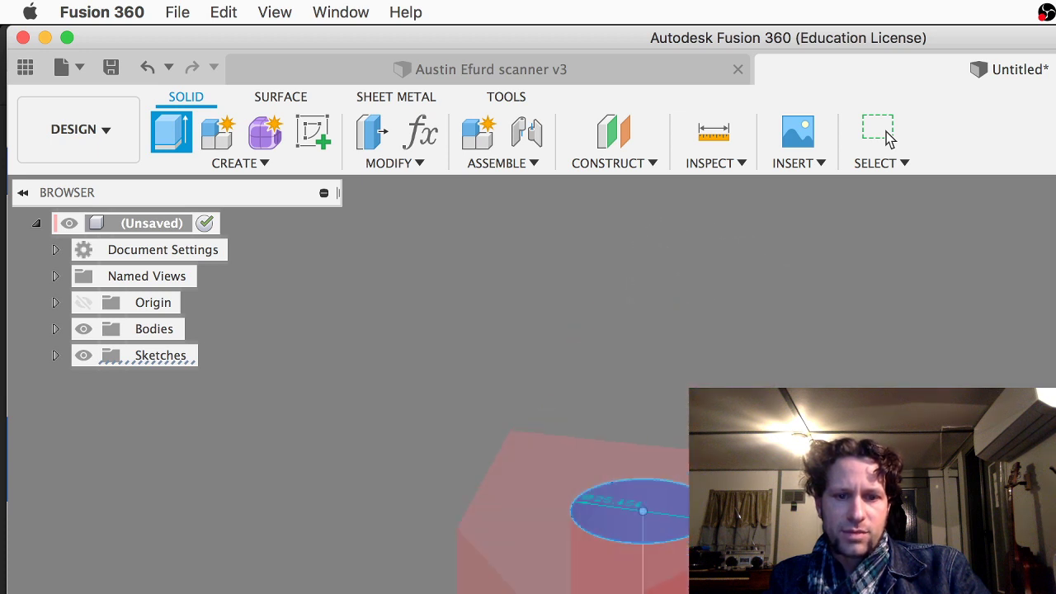
key("Return")
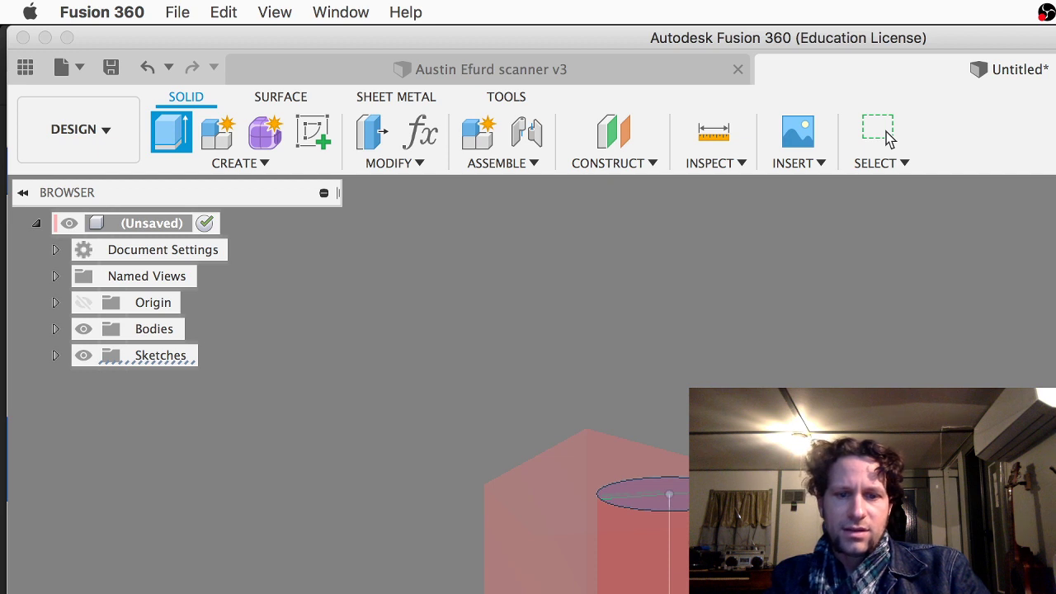
left_click(880, 132)
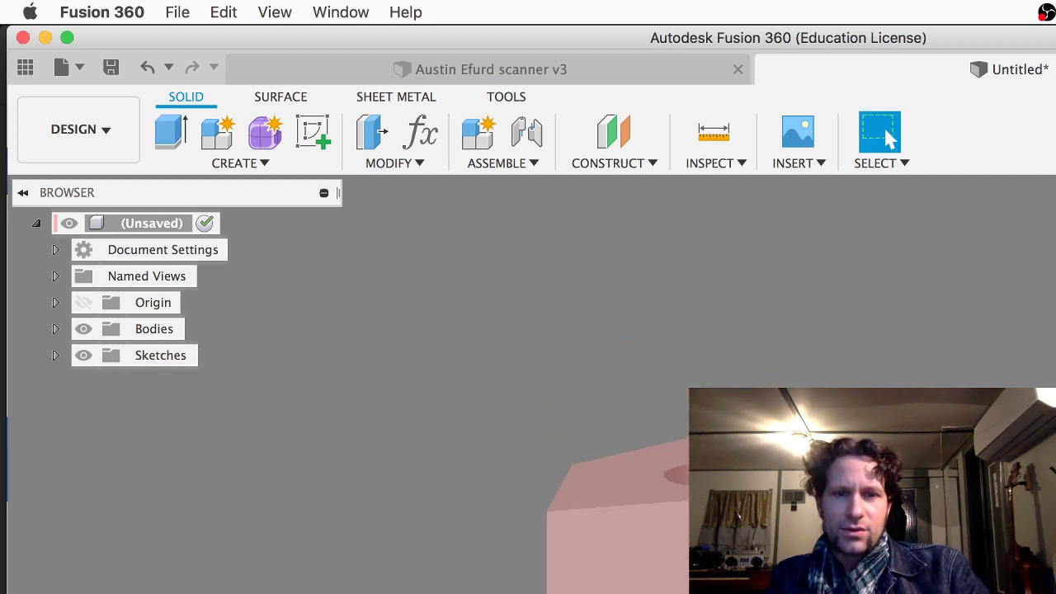
Switch to the scanner v3 design and hide the Frame component temporarily to inspect the button on its own
left_click(642, 69)
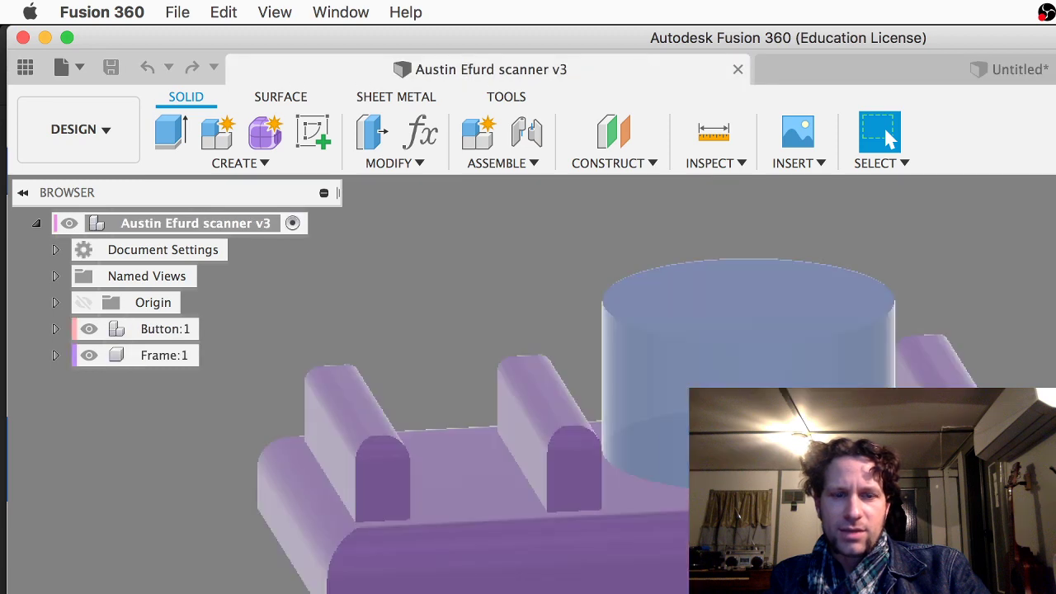
left_click_drag(529, 347, 537, 462)
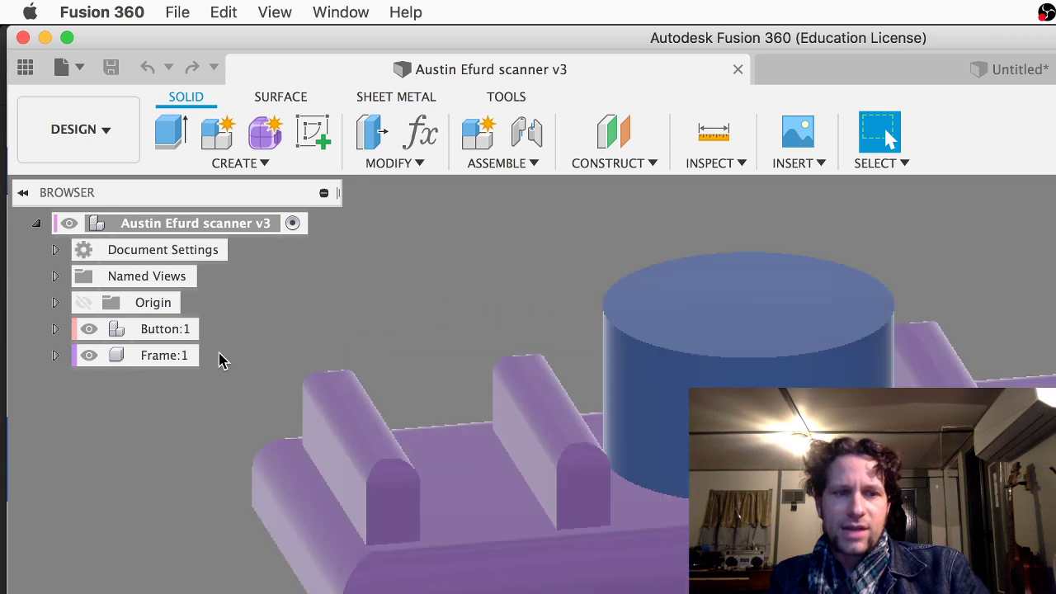
left_click(87, 359)
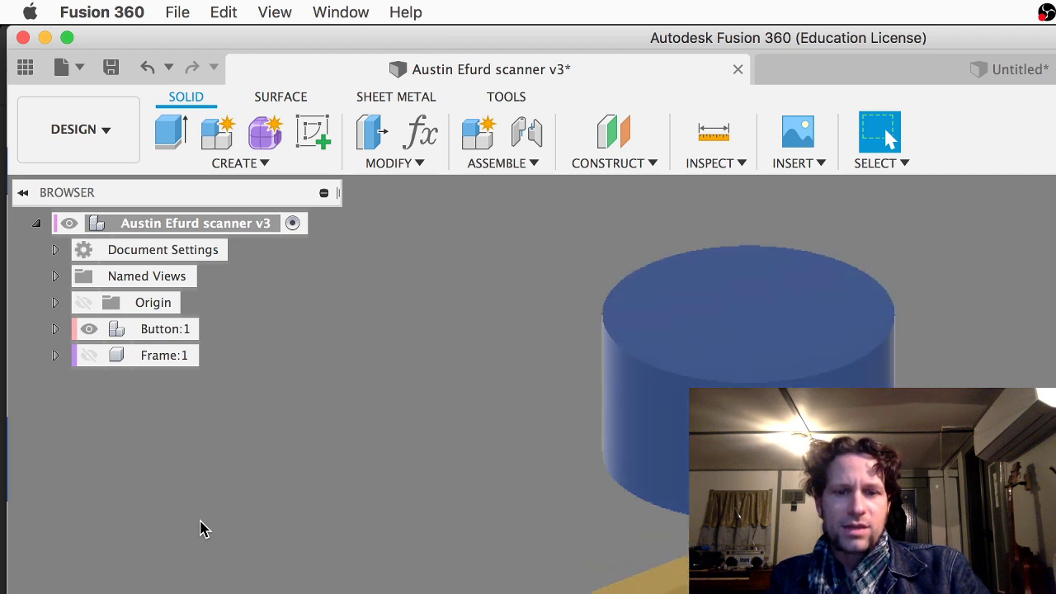
left_click(89, 355)
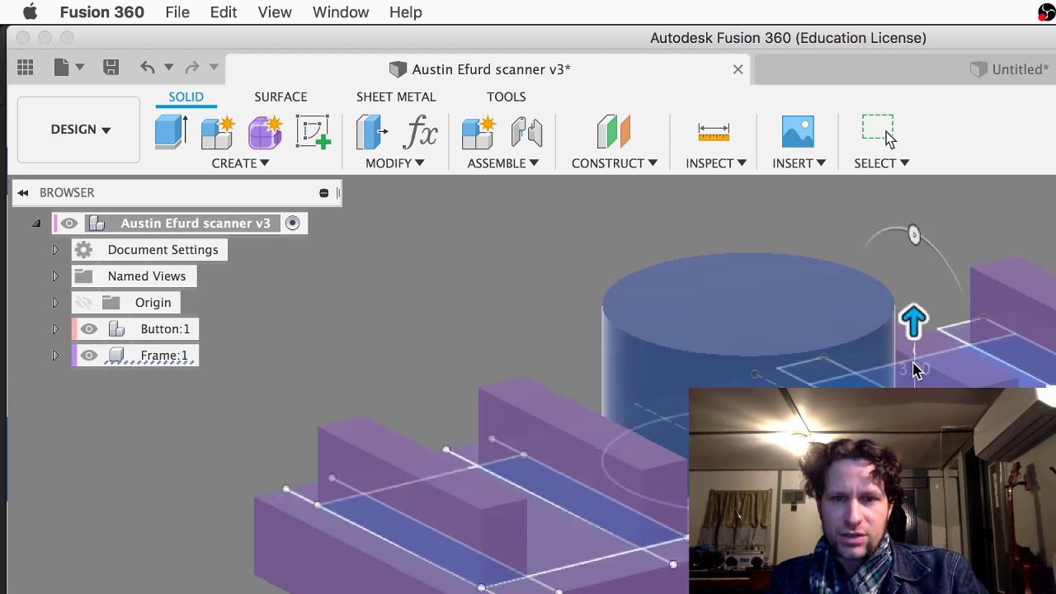
Raise the extrusion of the frame's upright ribs to 6 mm and inspect their rounded edges
left_click_drag(915, 317, 914, 239)
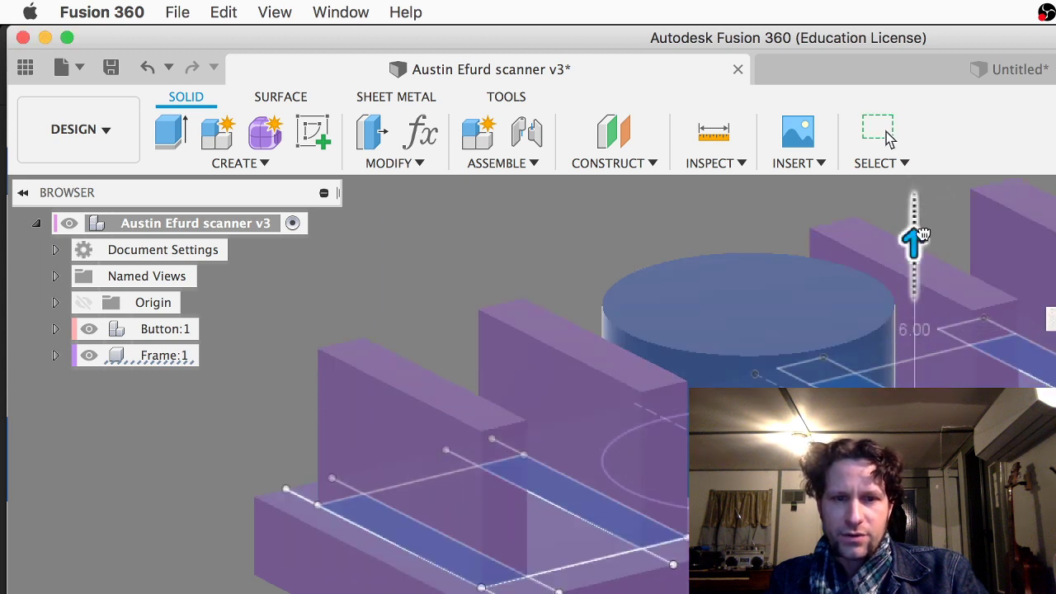
left_click(890, 139)
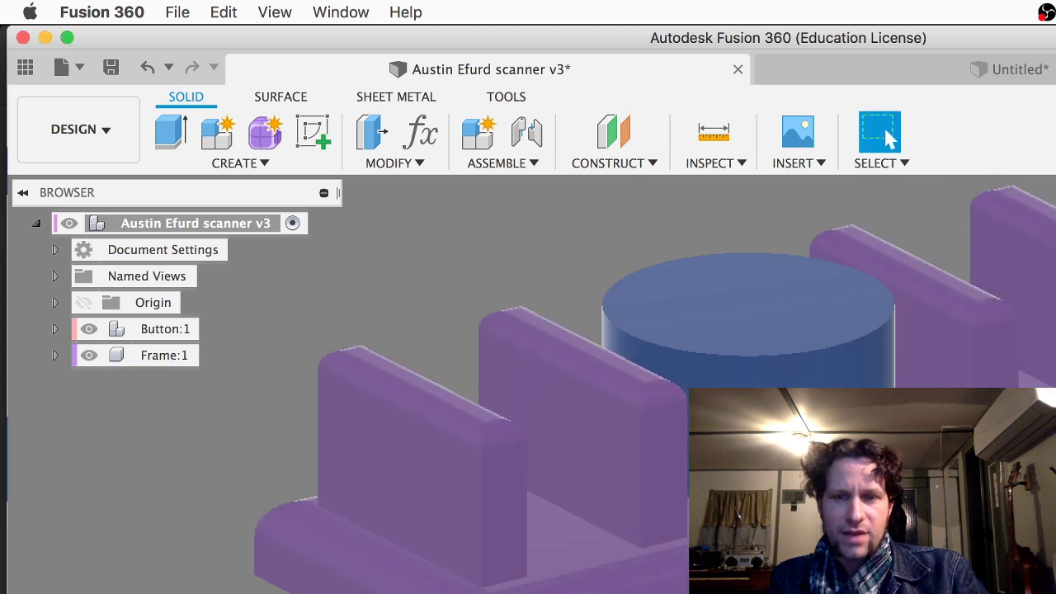
scroll(465, 415, "up", 5)
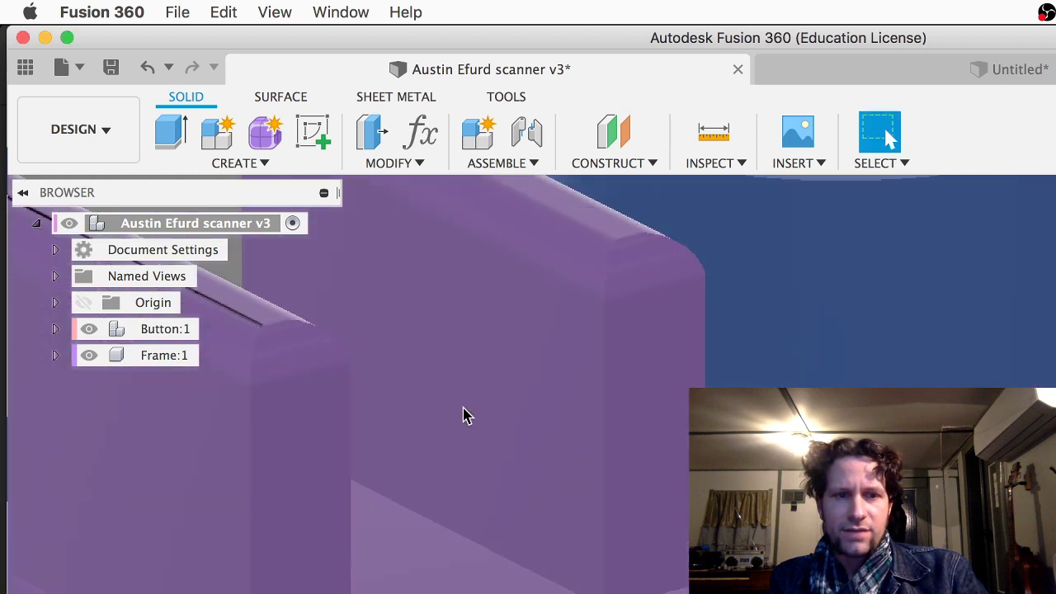
scroll(465, 415, "down", 5)
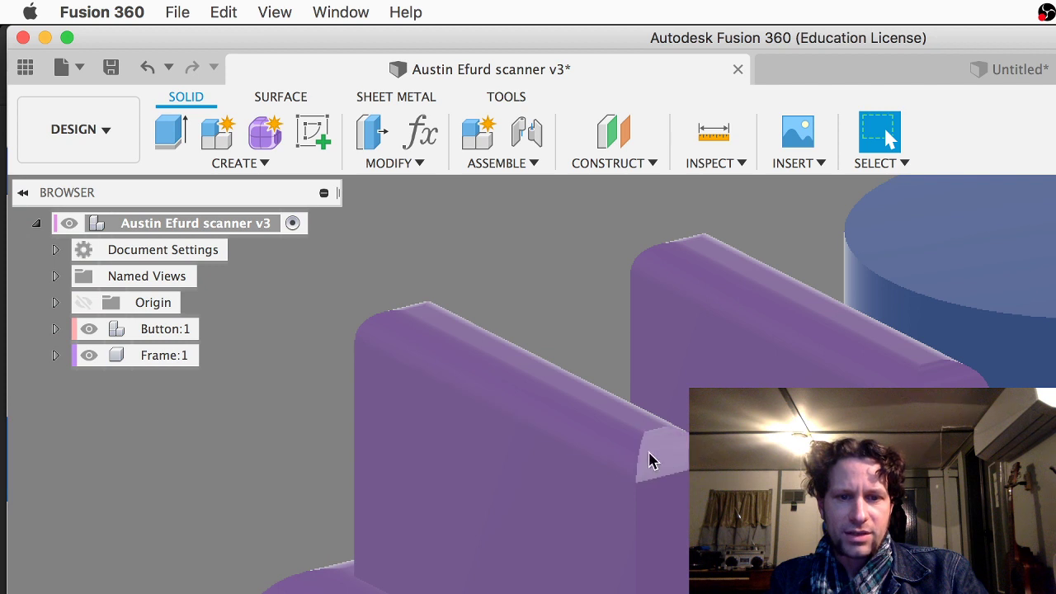
scroll(652, 458, "up", 3)
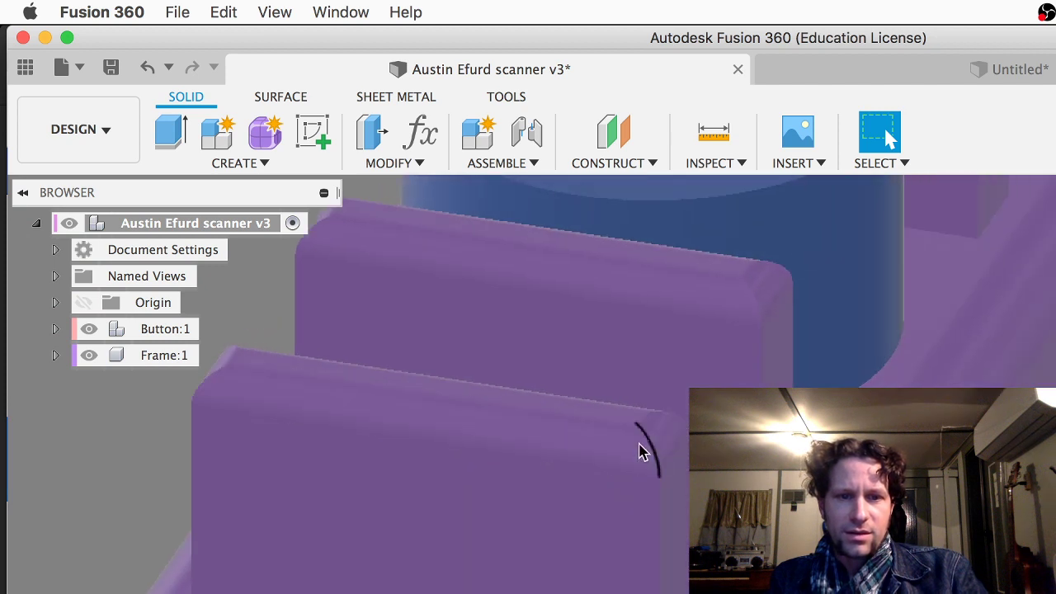
scroll(308, 398, "left", 5)
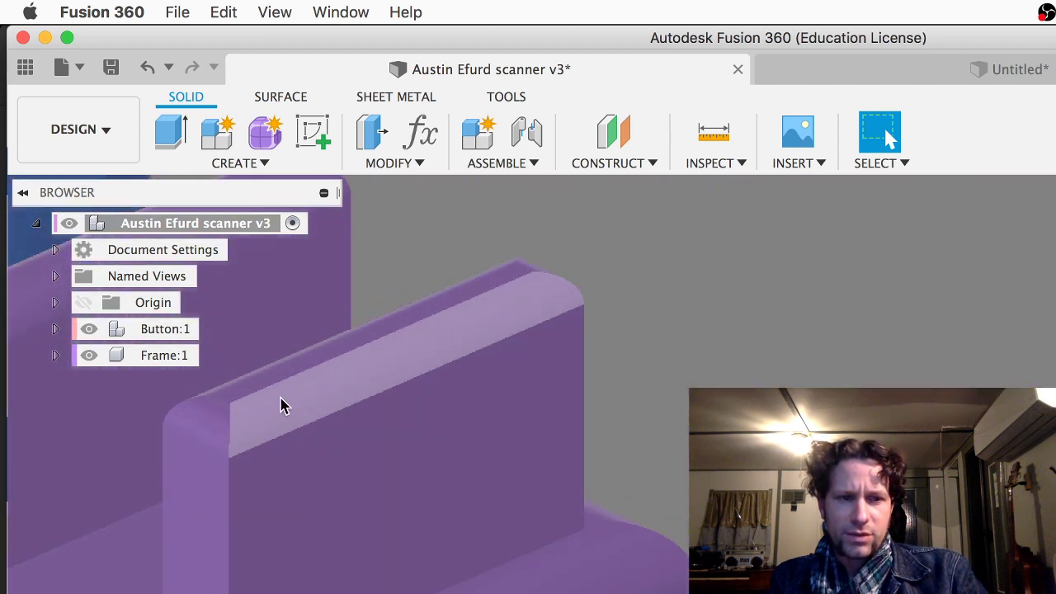
Look up the Fillet command and examine the frame's ribs around the button from several angles
left_click(279, 166)
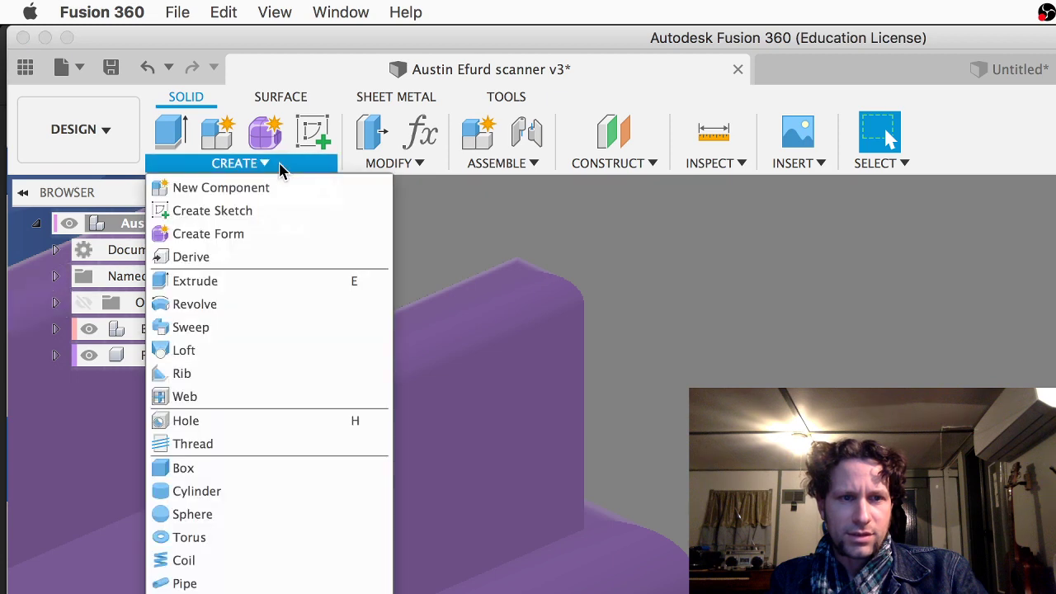
left_click(383, 165)
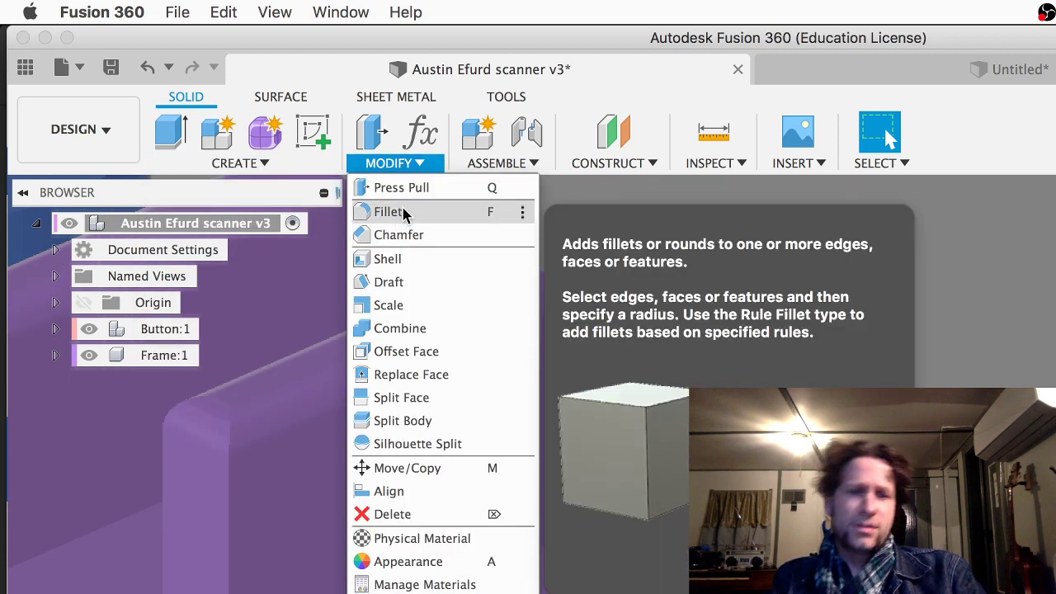
left_click(690, 386)
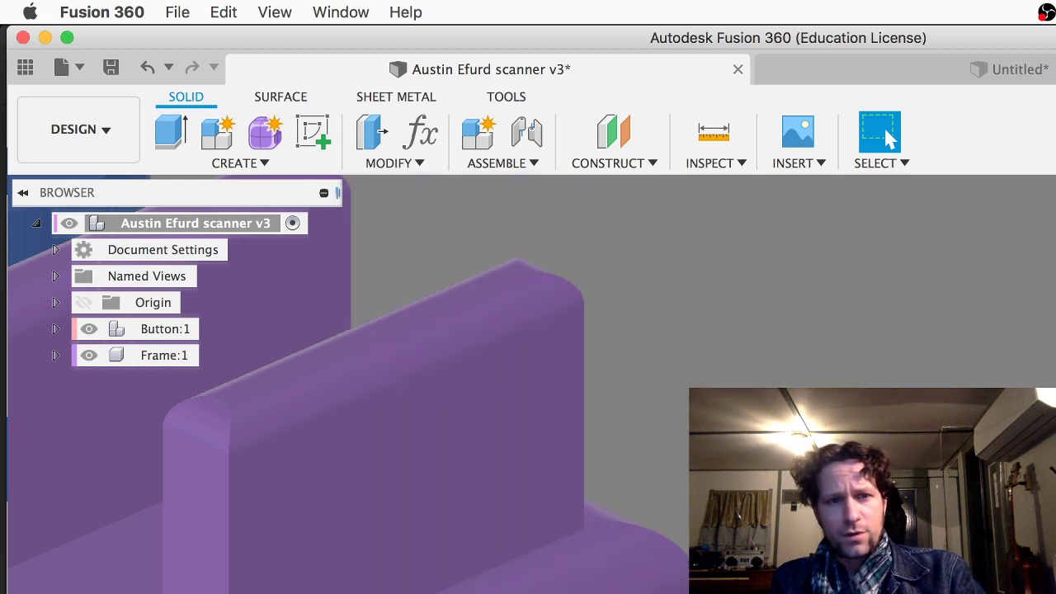
scroll(515, 572, "up", 6)
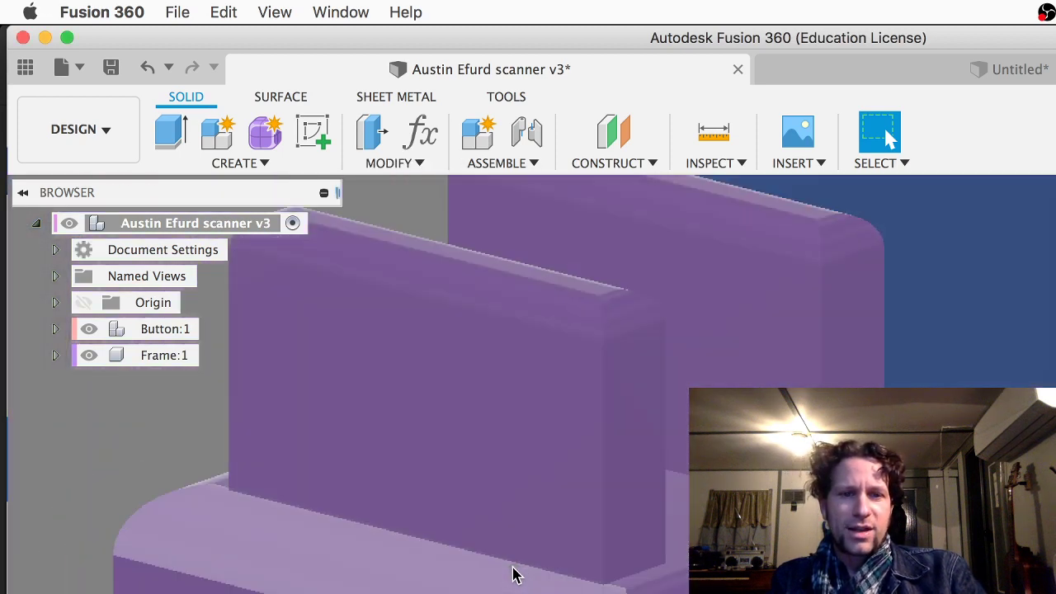
scroll(514, 572, "down", 8)
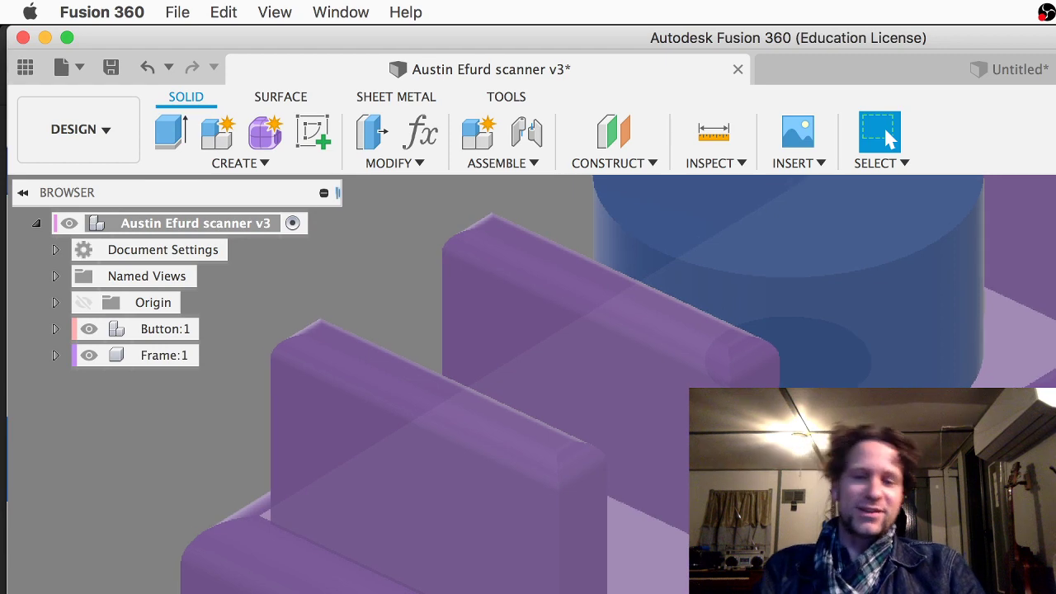
scroll(528, 383, "right", 5)
scroll(580, 384, "up", 3)
scroll(580, 384, "down", 4)
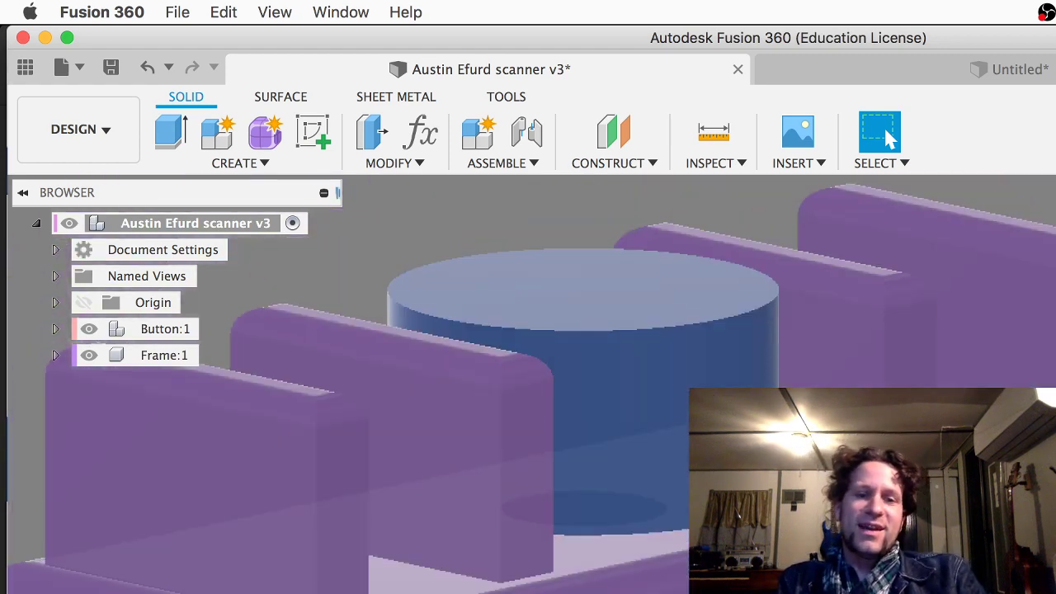
scroll(813, 490, "down", 2)
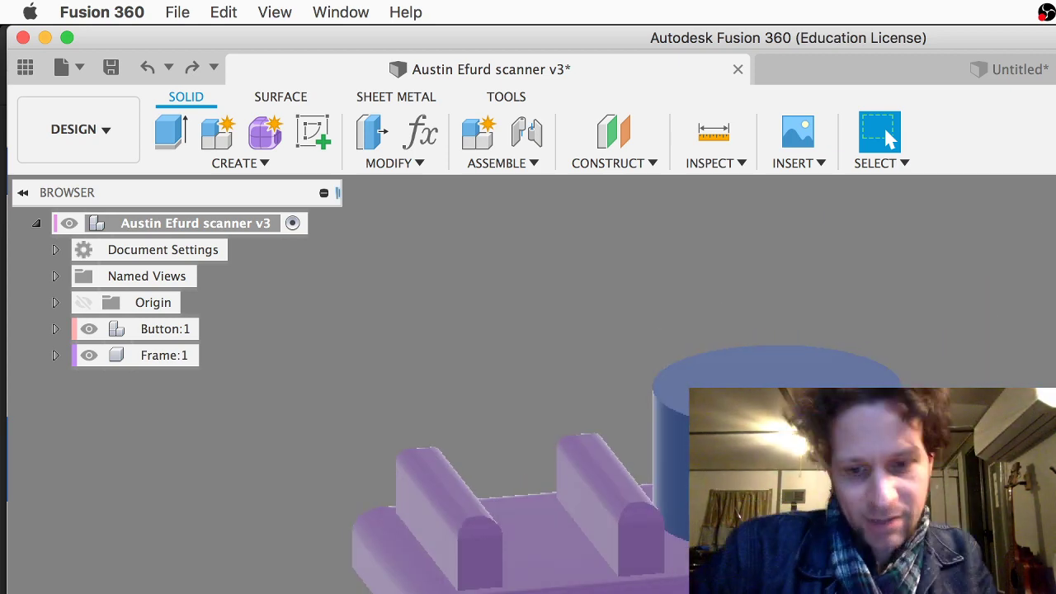
Switch to EAGLE to view the Fusion Sync design type options, dismiss them and return to Fusion 360
key("super+Tab")
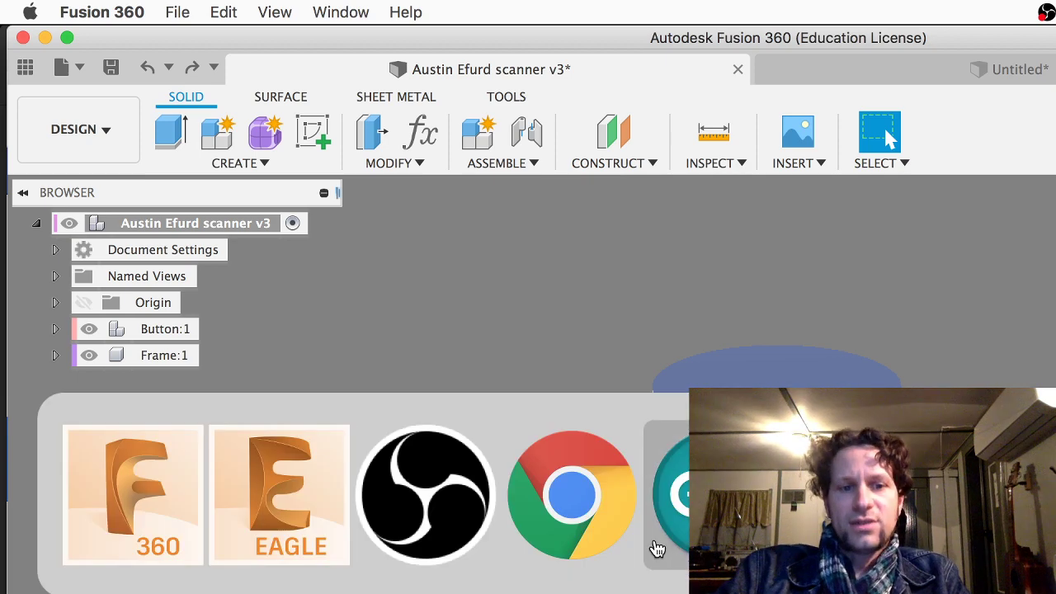
left_click(334, 524)
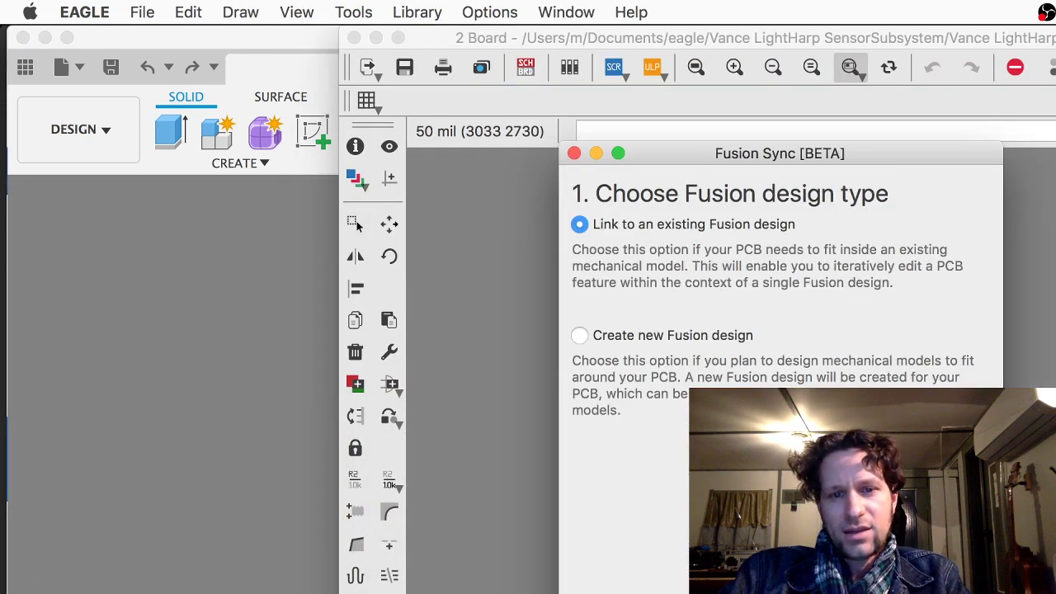
key("Escape")
left_click(215, 591)
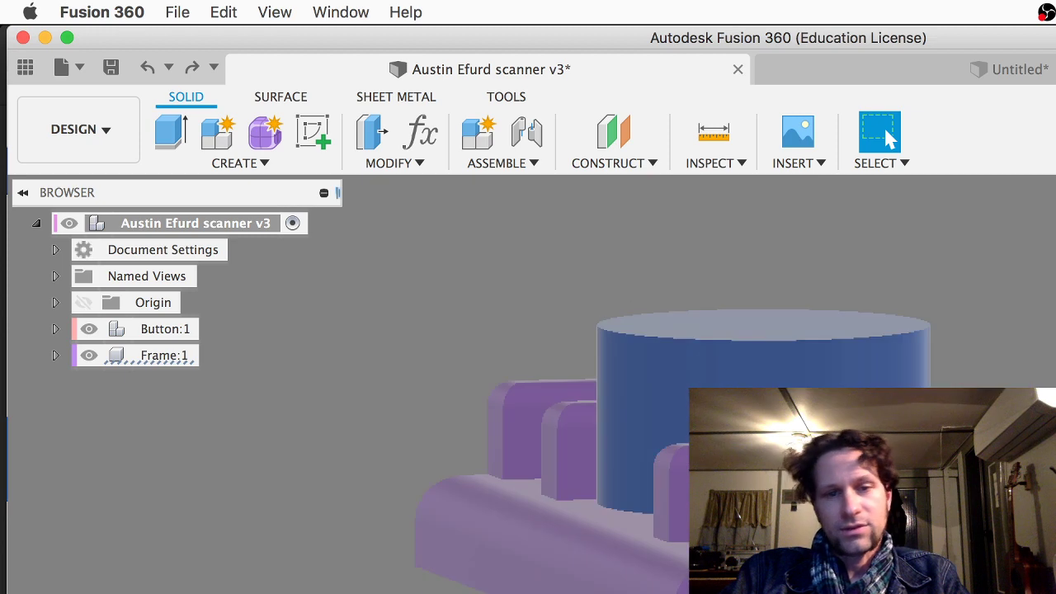
Switch to the OBS window
key("super+Tab")
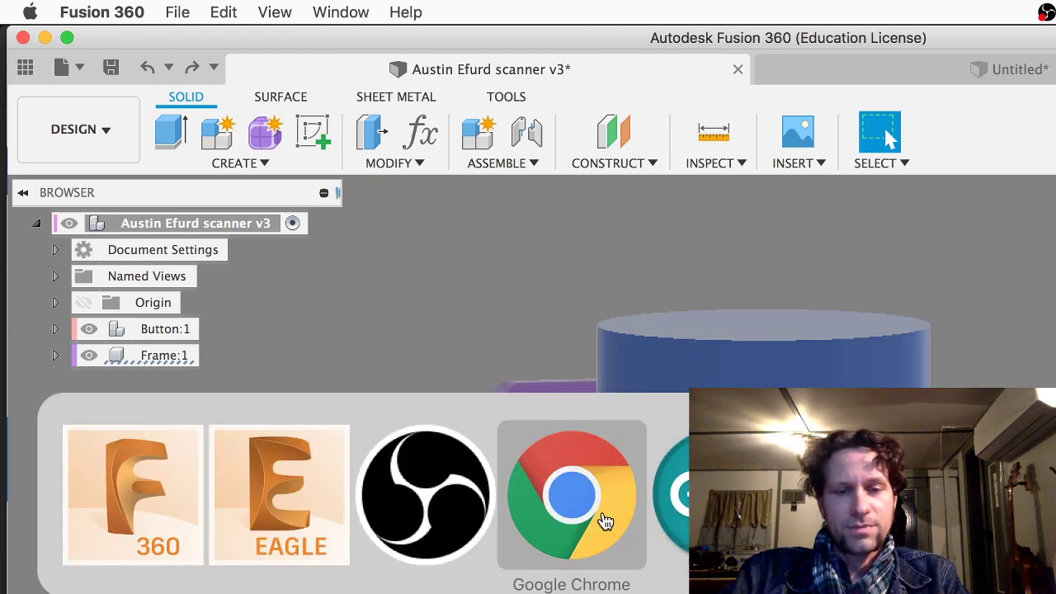
left_click(487, 506)
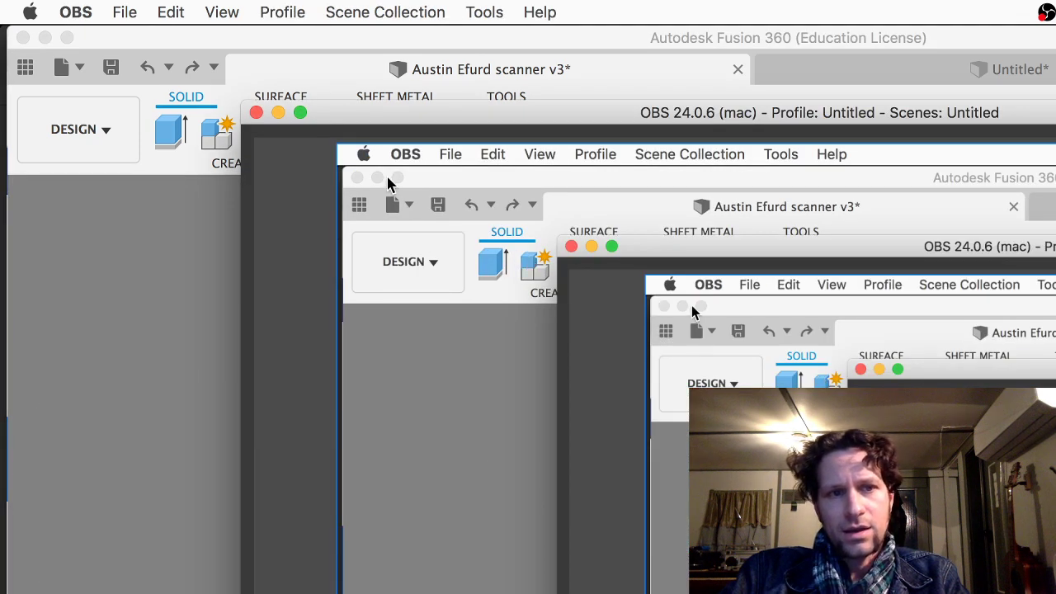
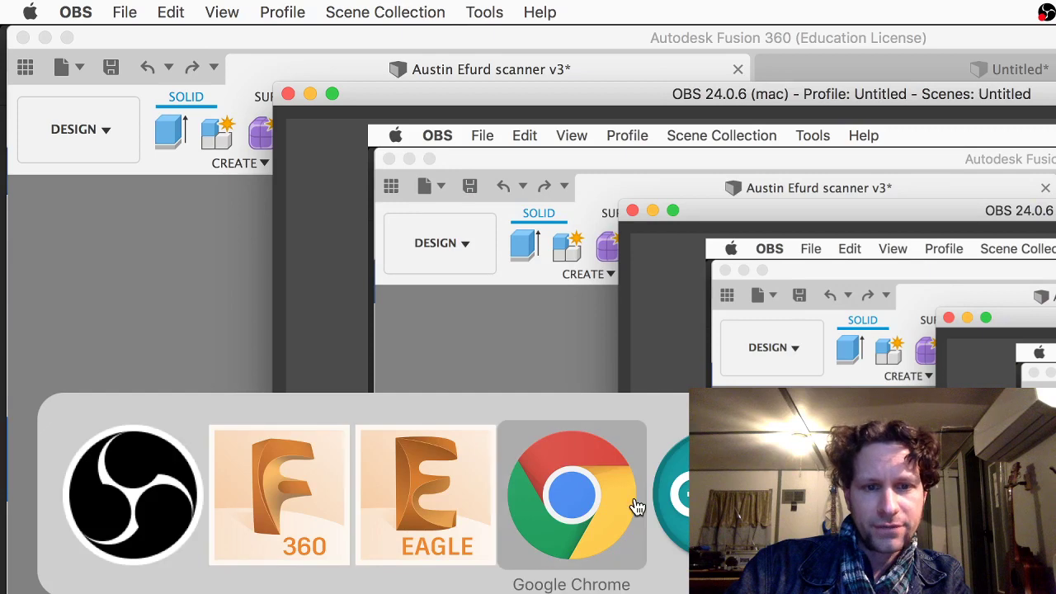
Switch to Chrome to check the Facebook Live Producer page and bring up the "What is an Arduino?" article
left_click(593, 505)
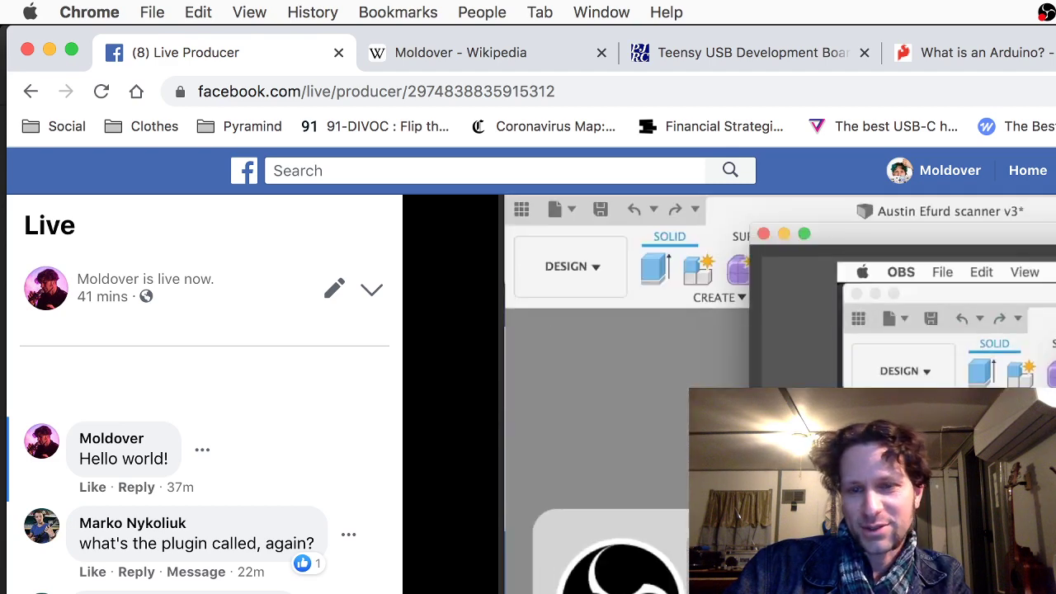
scroll(730, 330, "down", 1)
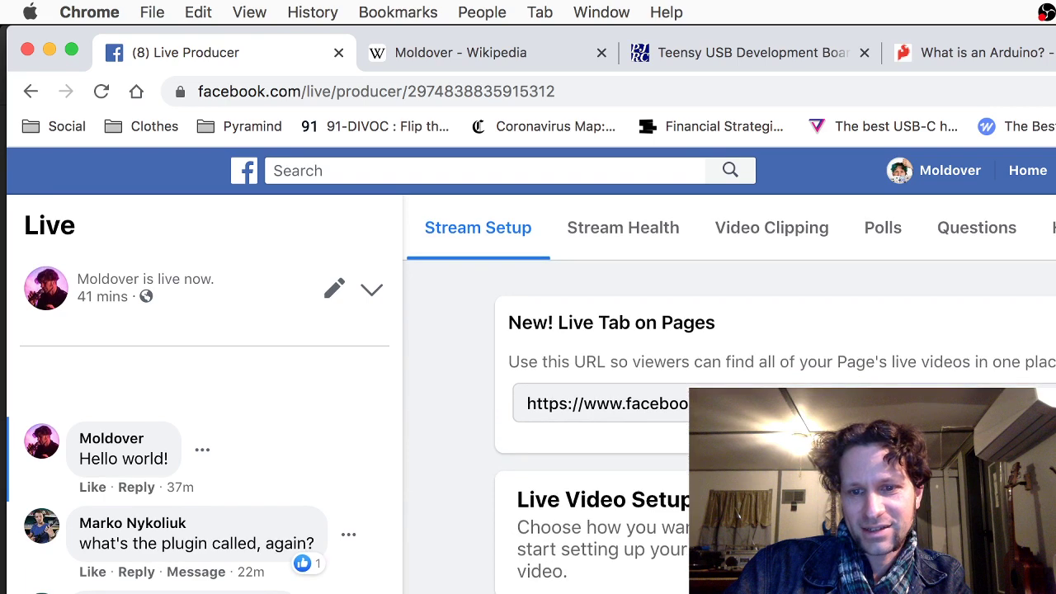
key("super+Tab")
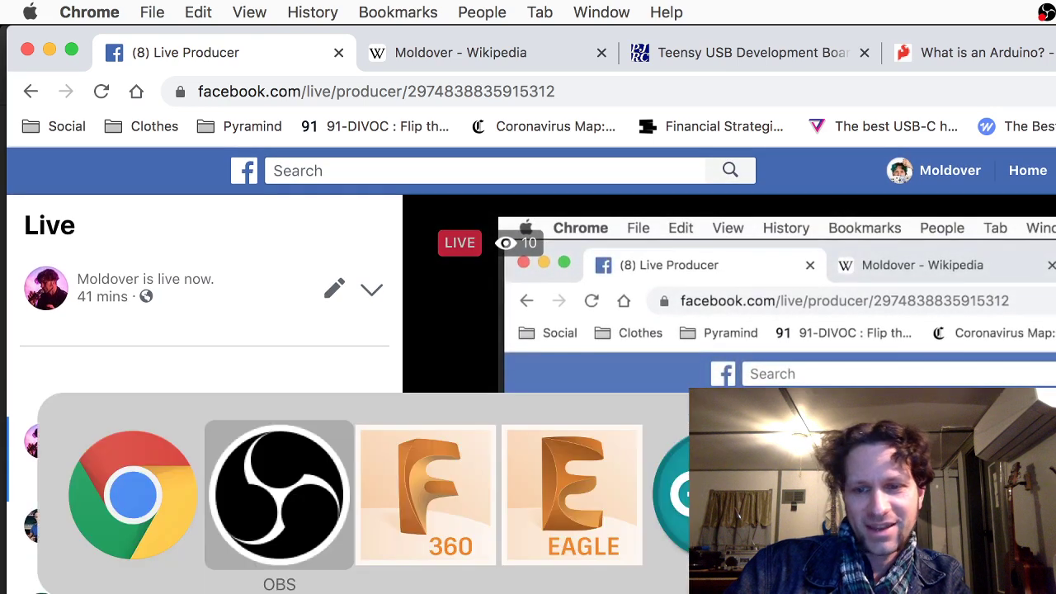
left_click(330, 524)
left_click(959, 53)
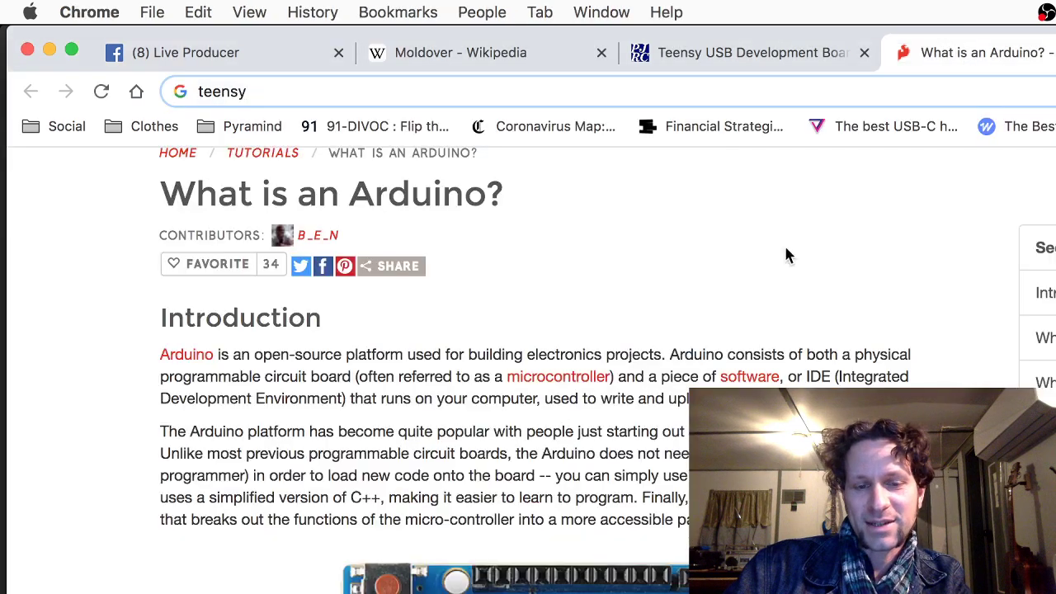
Show the Fusion 360 scanner model, EAGLE and the Arduino IDE's Blink sketch in turn
key("super+Tab")
left_click(471, 513)
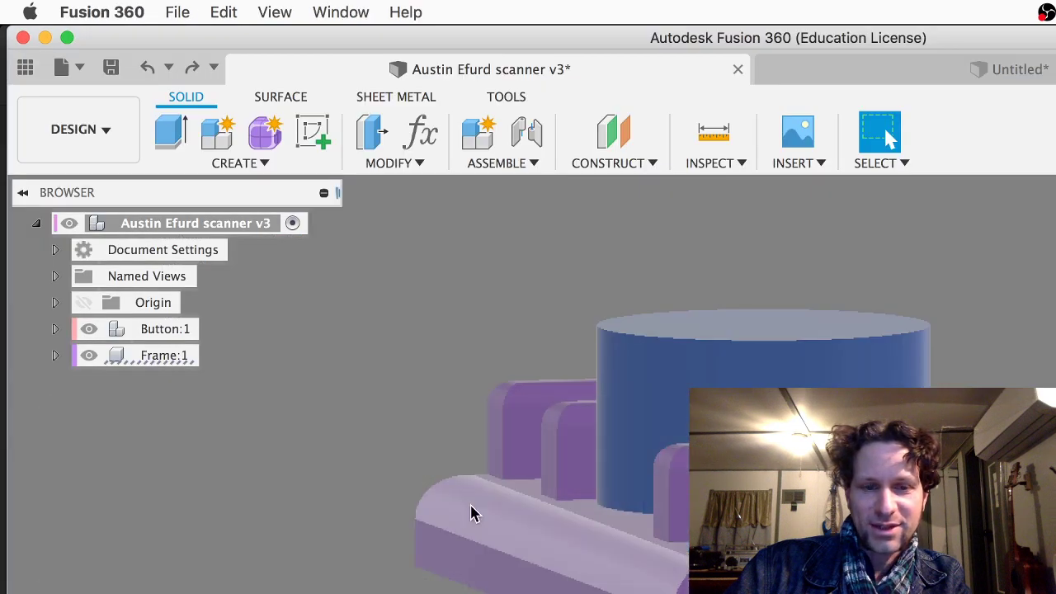
key("super+Tab")
left_click(552, 441)
key("super+Tab")
left_click(712, 503)
key("super+Tab")
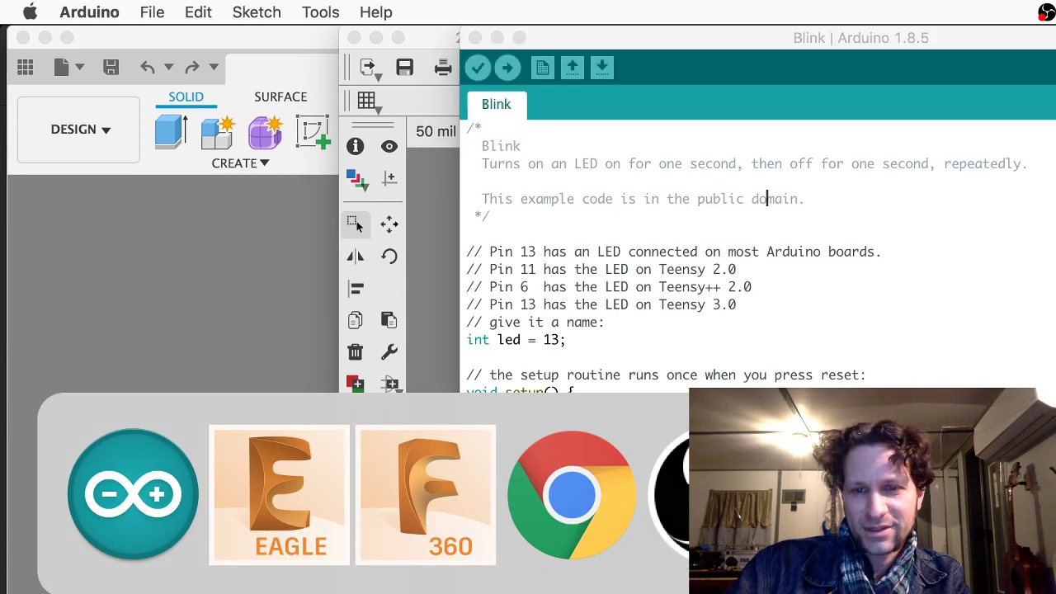
Switch to Affinity Photo, widen its window and look over the toy walker photo in IMG-4684.jpg
key("super+shift+Tab")
key("super+Tab")
key("super+Tab")
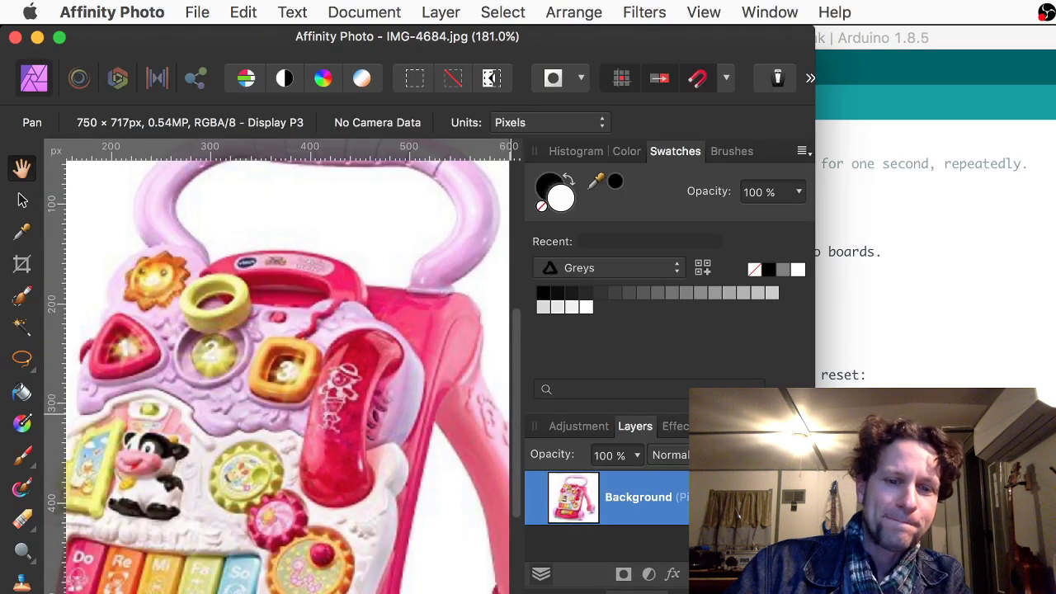
left_click_drag(816, 578, 1055, 578)
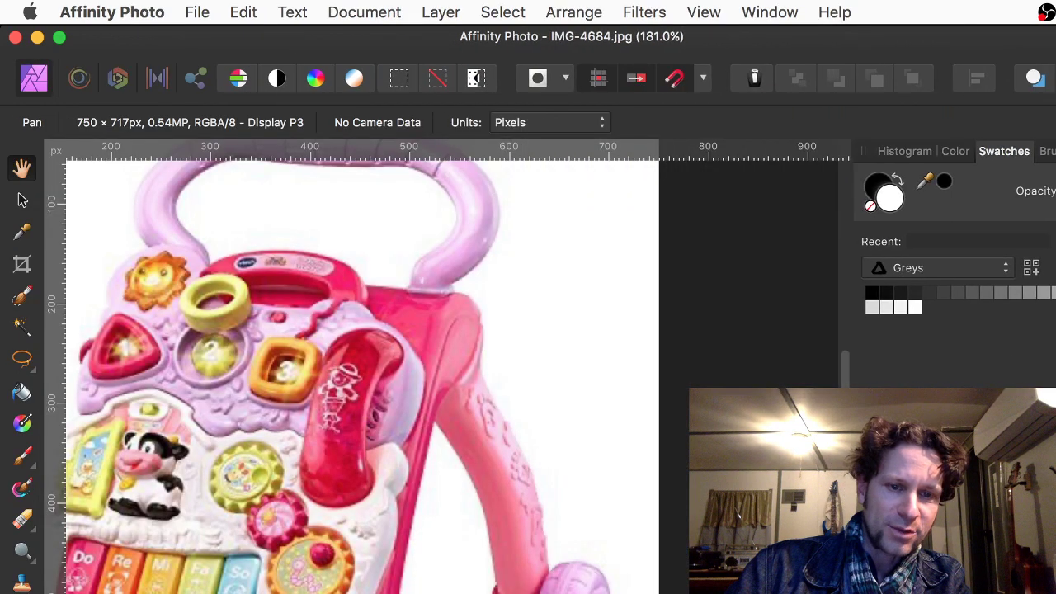
scroll(616, 367, "left", 5)
scroll(616, 367, "down", 2)
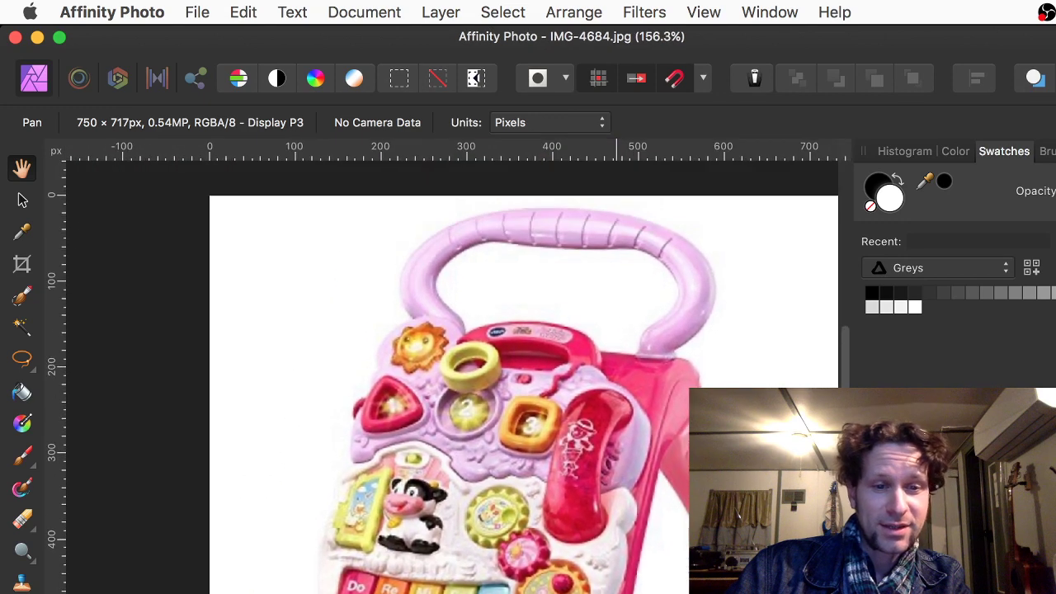
scroll(449, 368, "right", 2)
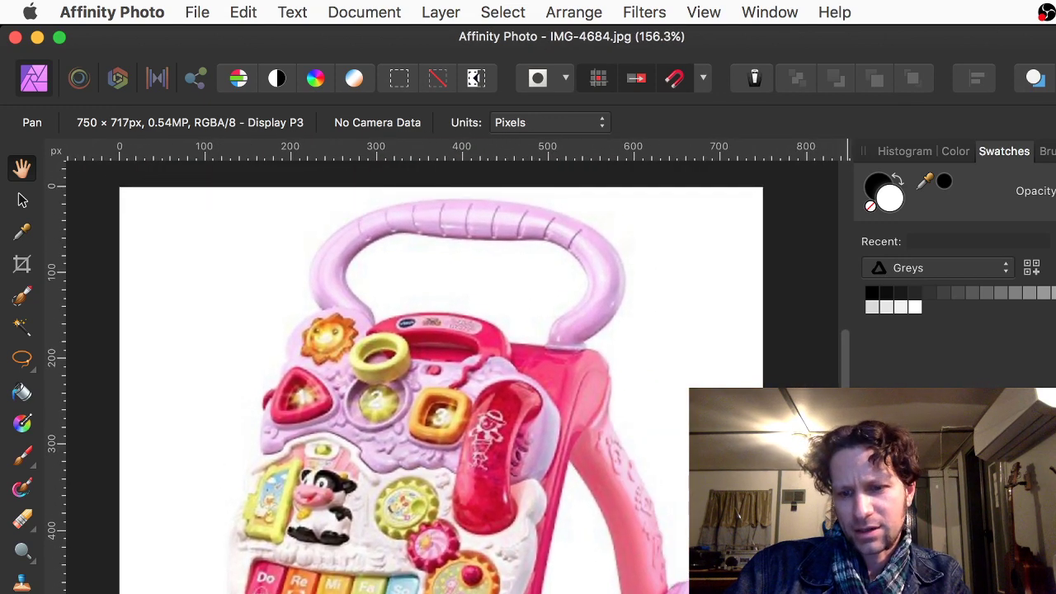
scroll(659, 368, "left", 5)
scroll(659, 368, "up", 2)
scroll(658, 368, "right", 5)
scroll(658, 368, "left", 1)
Switch to Fireface Settings and quit it
key("super+Tab")
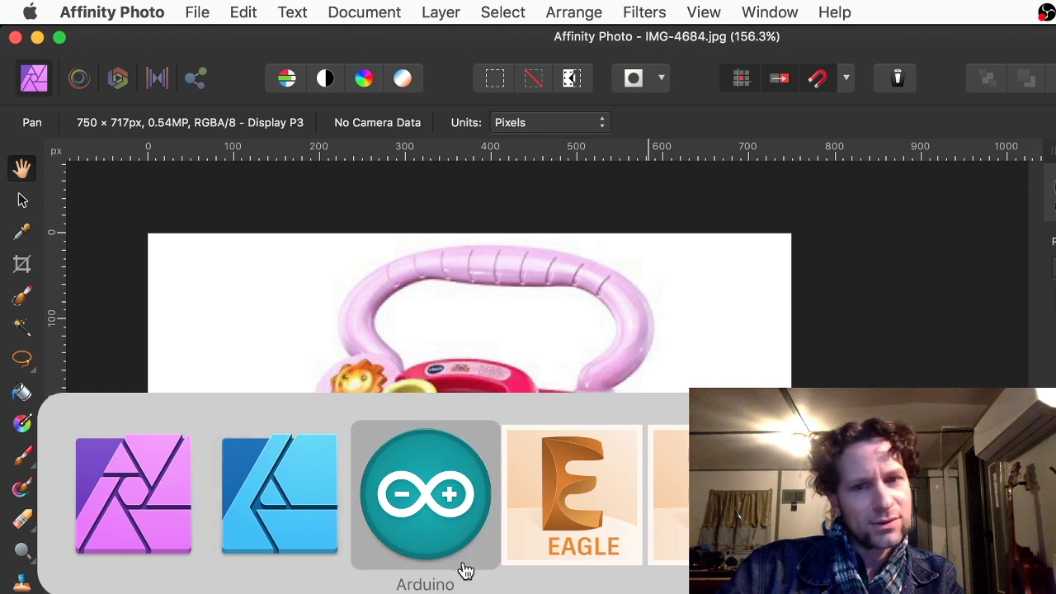
key("super+Tab")
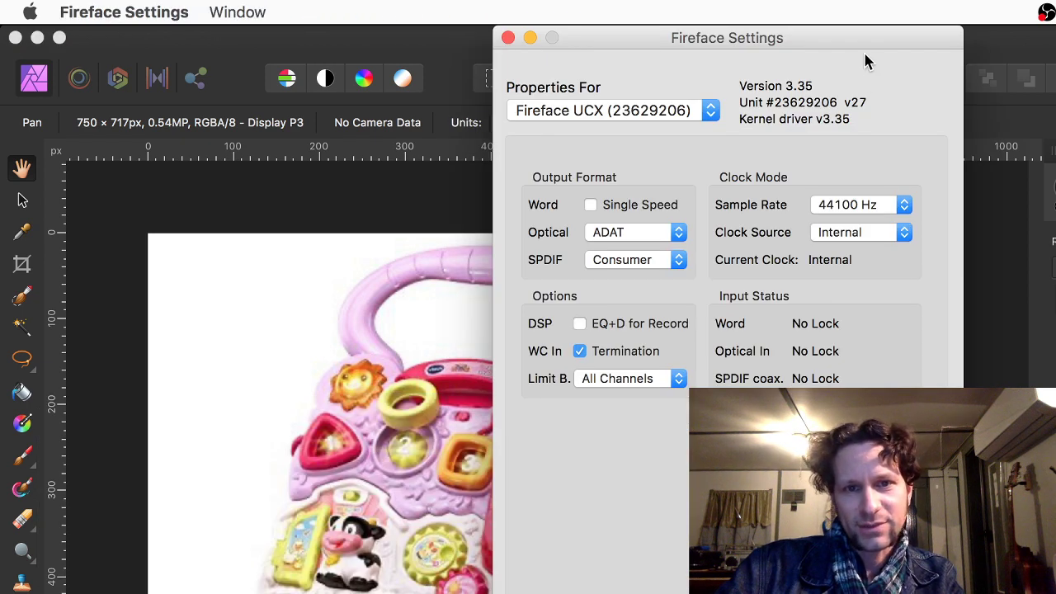
key("super+q")
Switch to Affinity Designer and widen its window to show the full MOJO controller artwork
key("super+Tab")
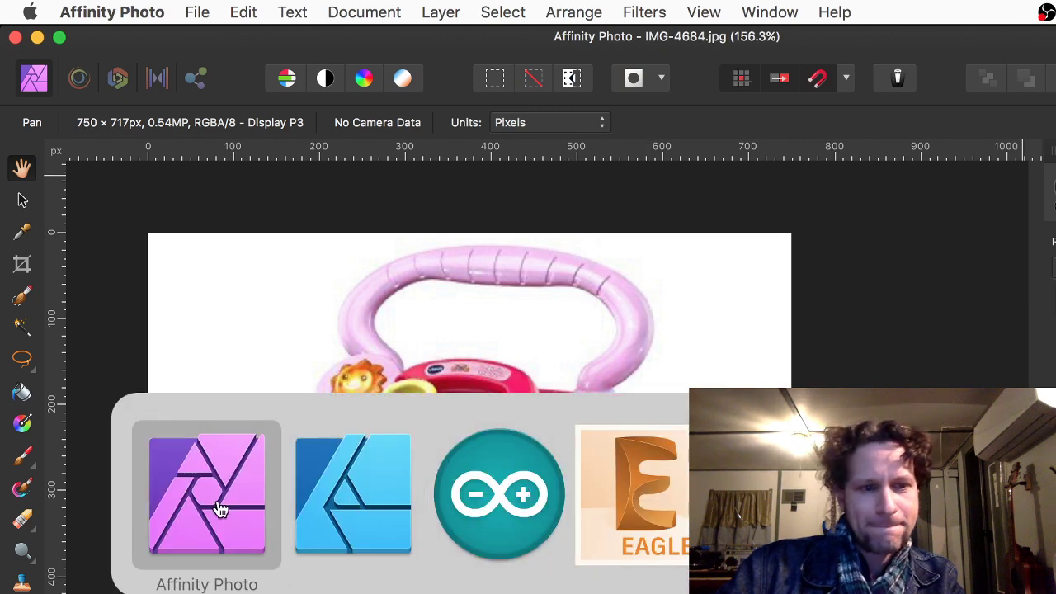
left_click(342, 507)
left_click(799, 41)
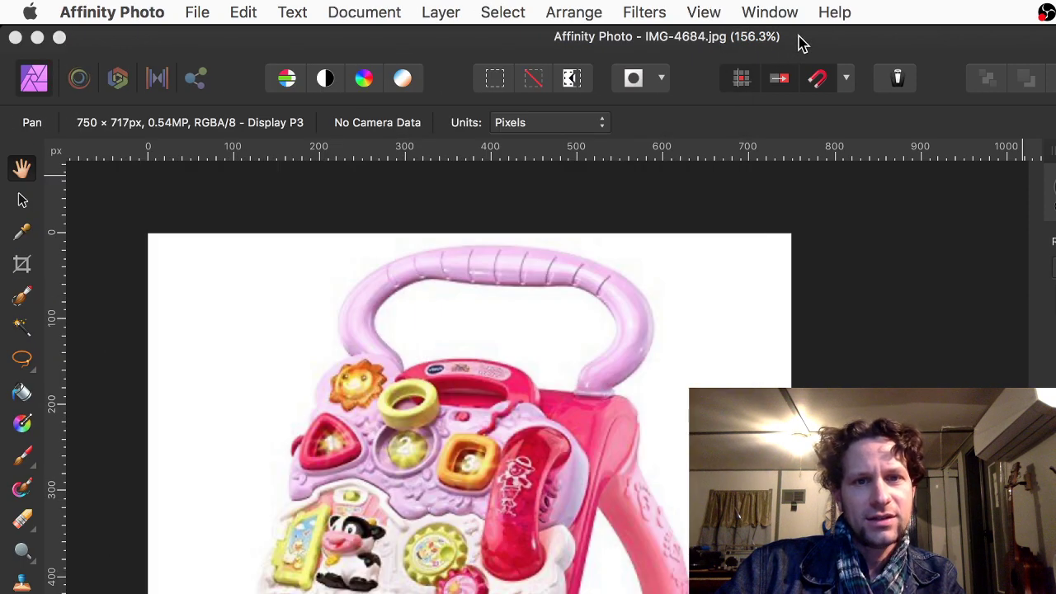
left_click_drag(625, 45, 1048, 482)
left_click(649, 46)
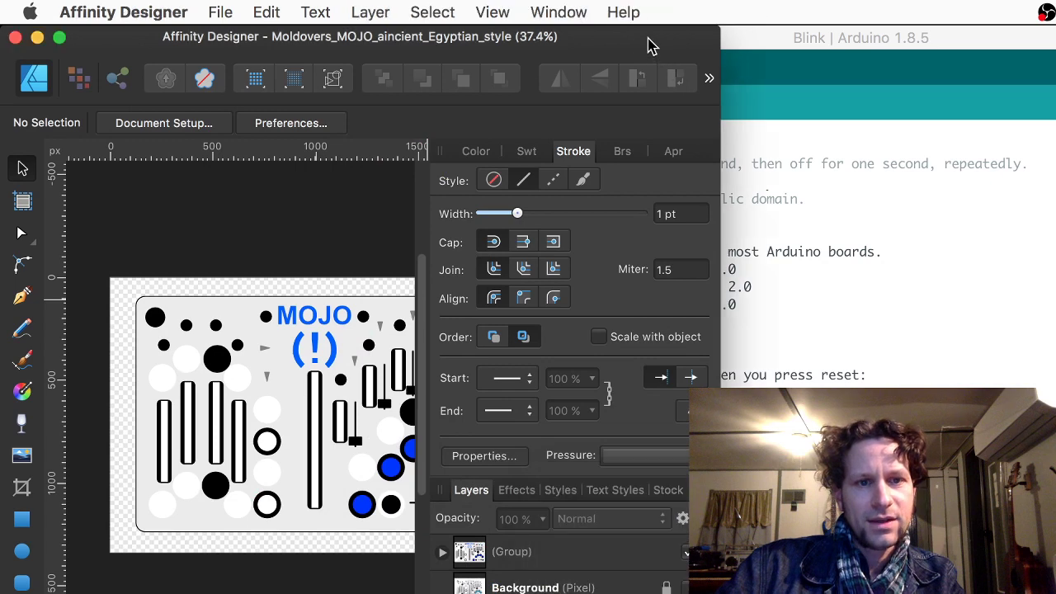
left_click_drag(721, 495, 1055, 495)
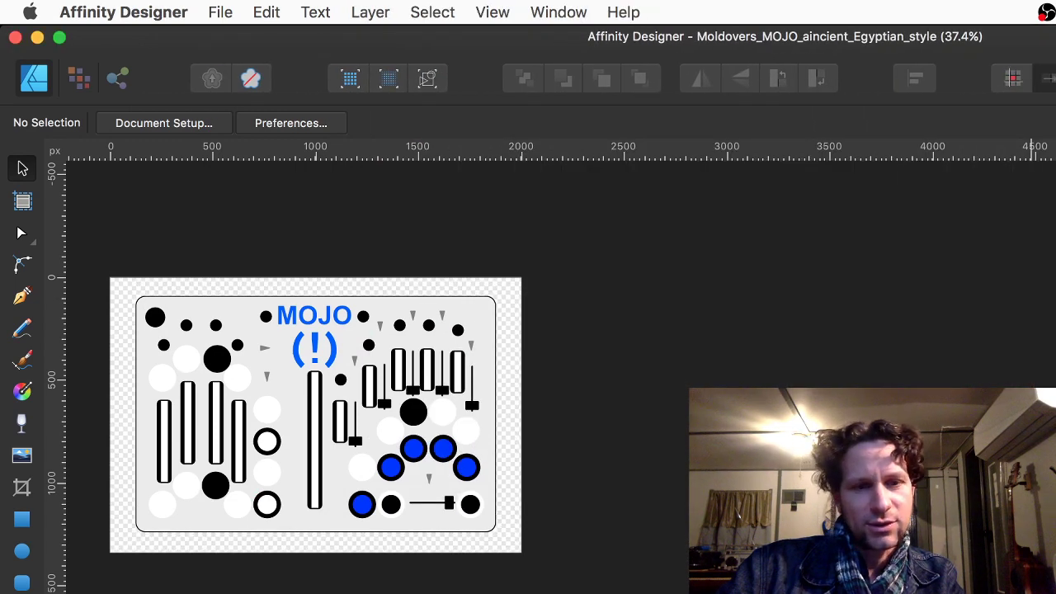
Examine the circles, sliders and panel outline of the MOJO controller artwork at several magnifications, selecting its group
scroll(128, 302, "up", 5)
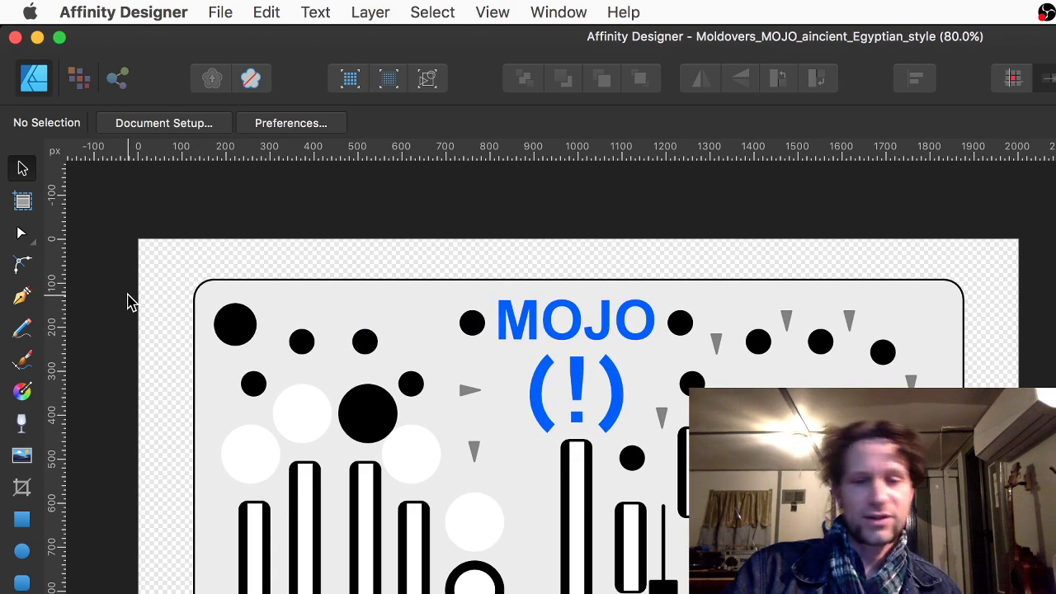
left_click(230, 405)
scroll(228, 409, "up", 2)
scroll(228, 411, "up", 2)
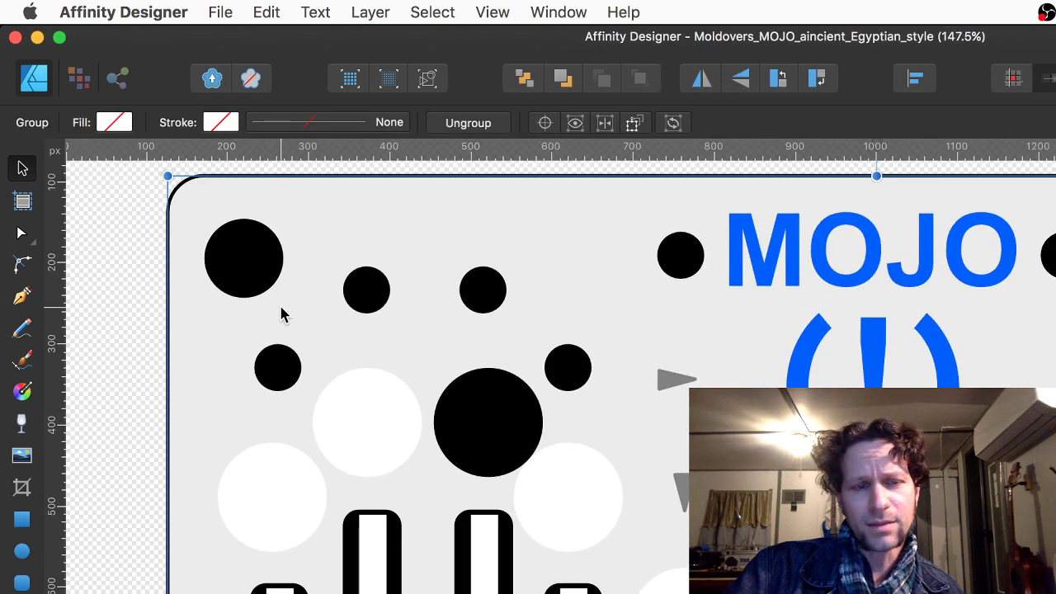
scroll(280, 313, "down", 5)
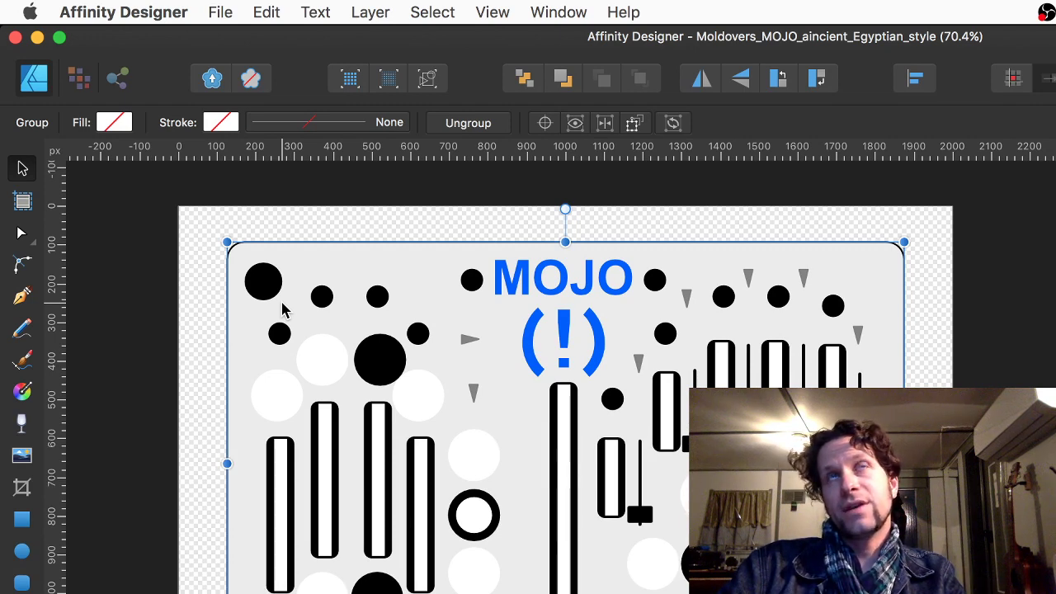
left_click(321, 231)
left_click(415, 314)
scroll(416, 314, "up", 4)
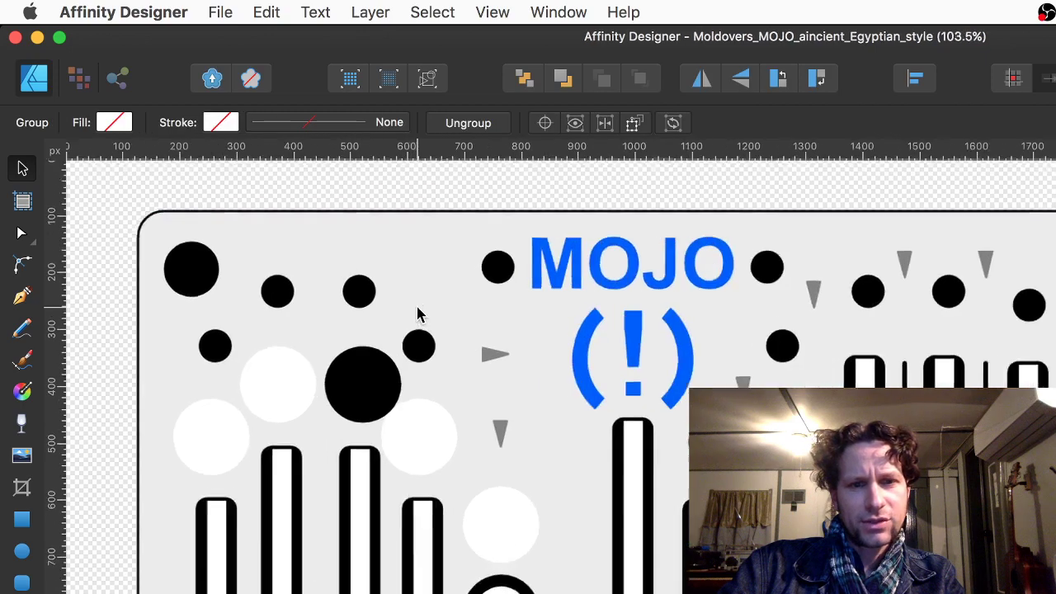
scroll(417, 313, "down", 1)
scroll(418, 307, "left", 2)
scroll(417, 307, "up", 1)
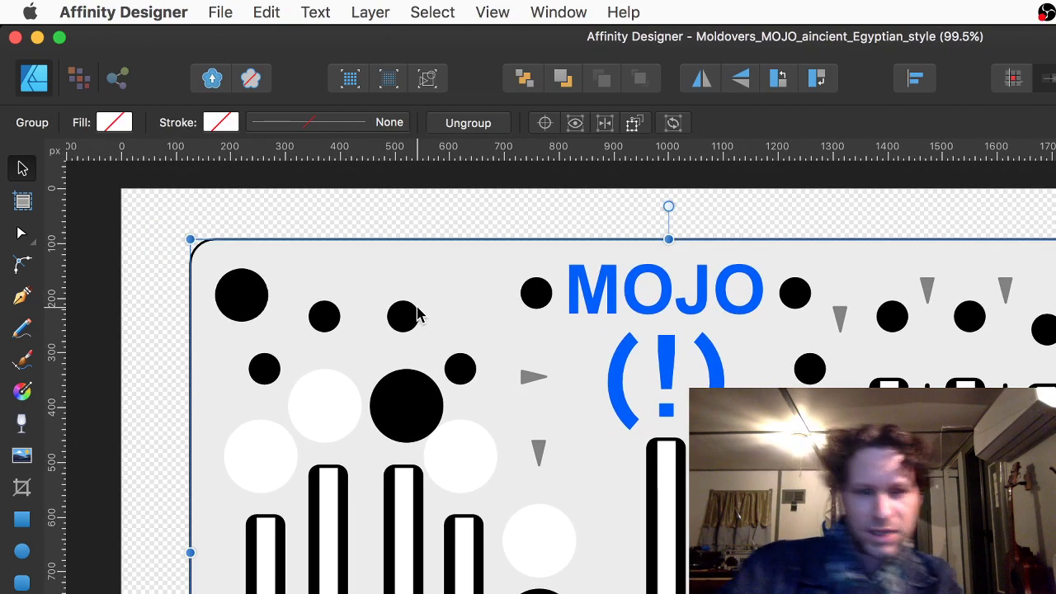
Check the OBS window and return to the MOJO artwork in Affinity Designer
key("super+Tab")
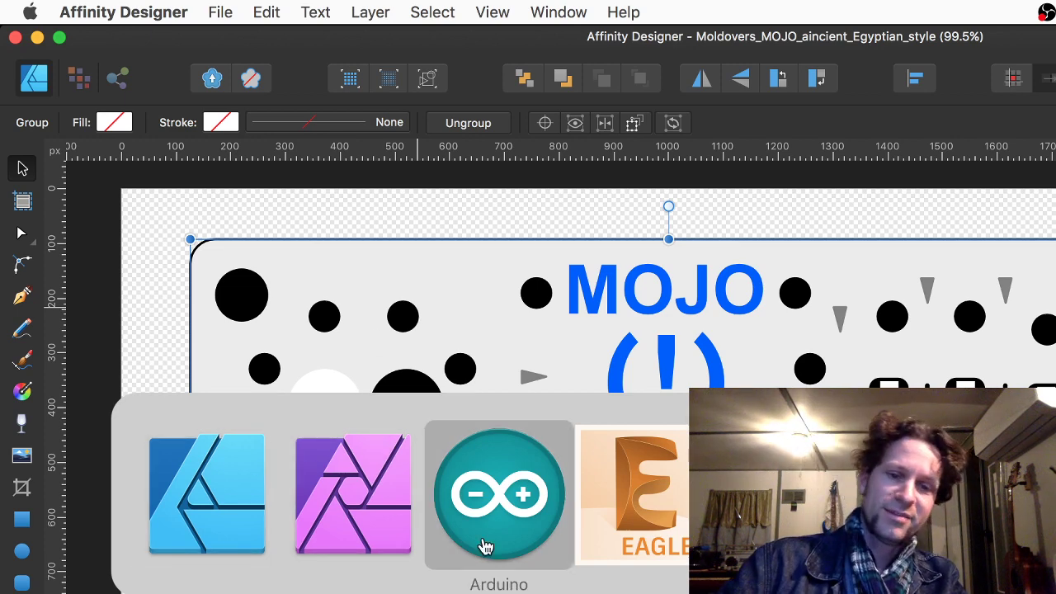
key("super+Tab")
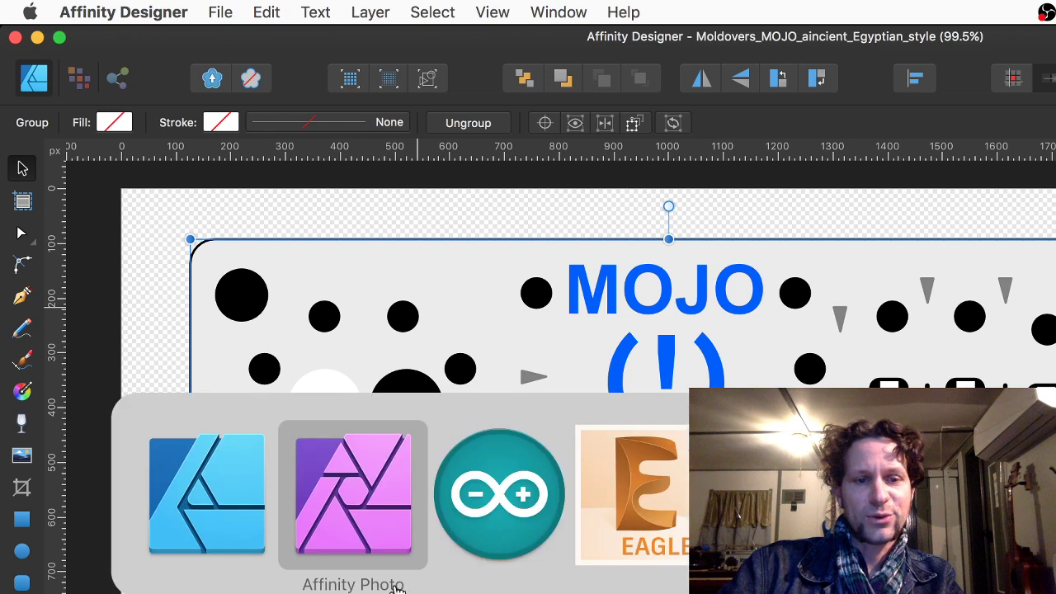
left_click(792, 493)
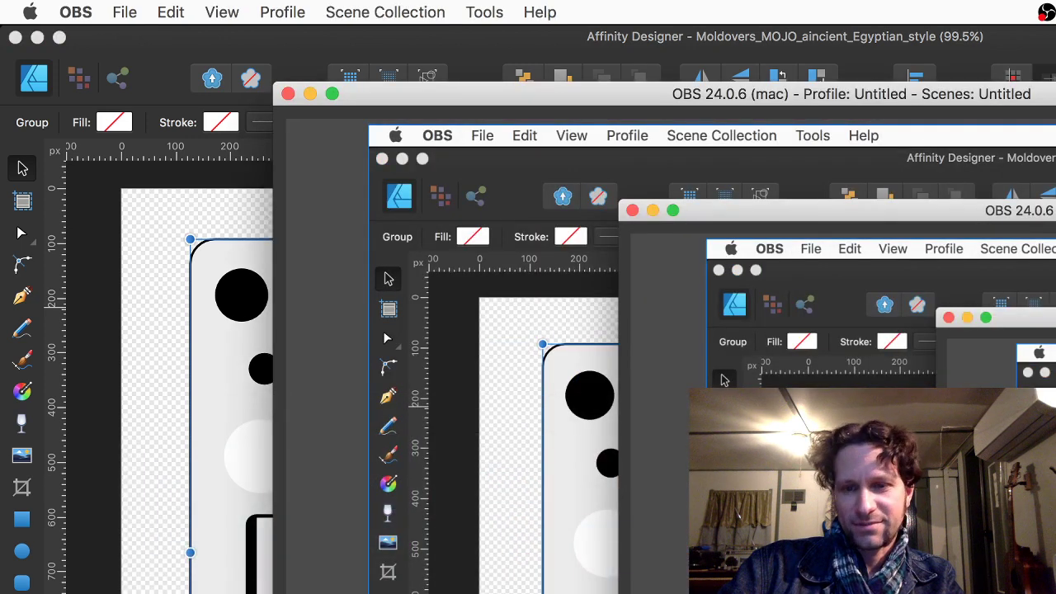
left_click(278, 38)
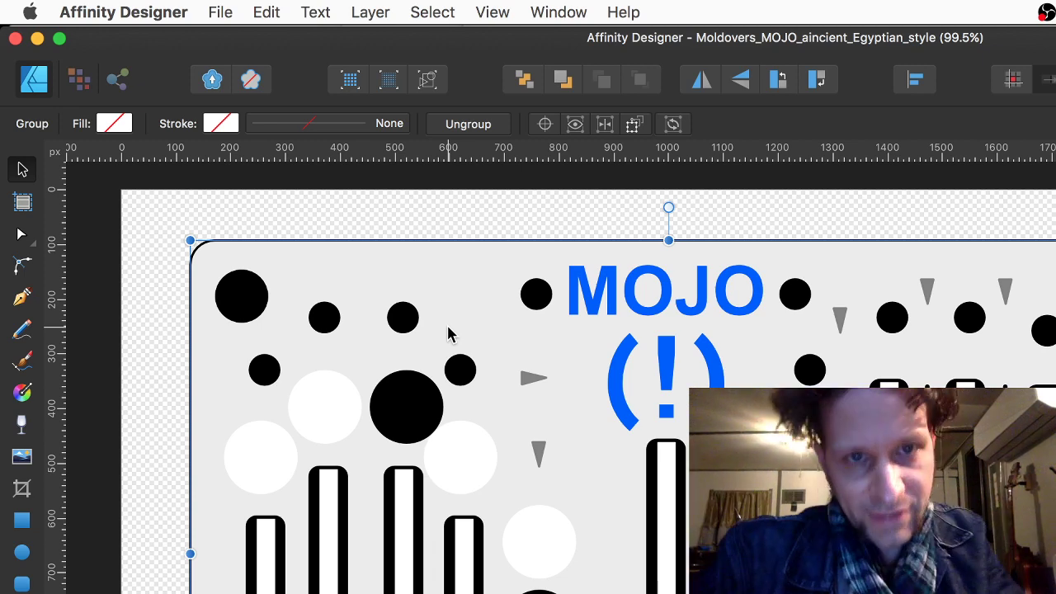
key("super+Tab")
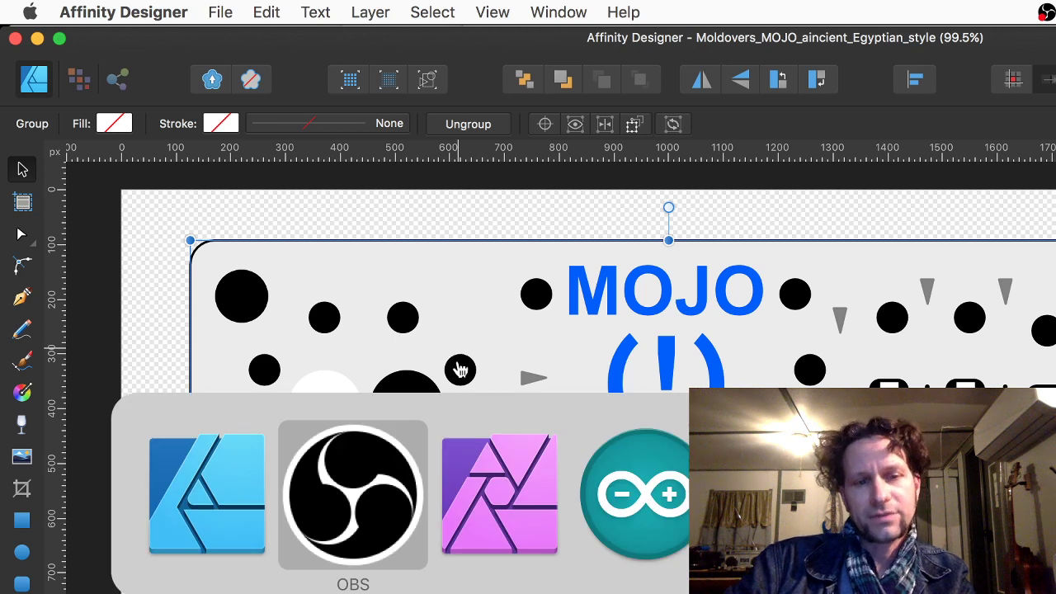
left_click(252, 485)
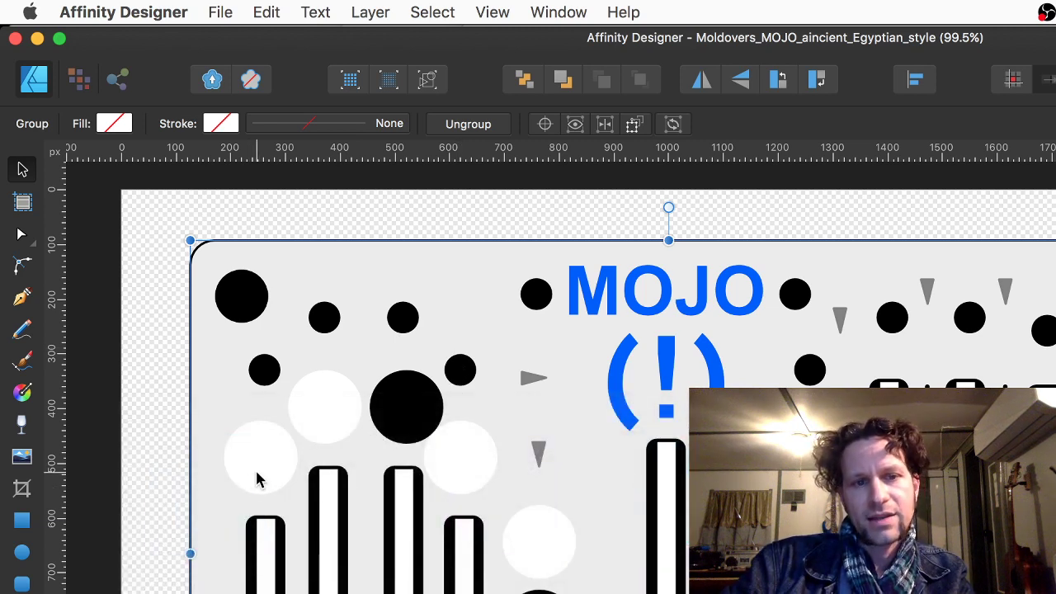
Go through the Rectangle and Ellipse tools and activate the Rounded Rectangle tool
scroll(391, 393, "down", 1)
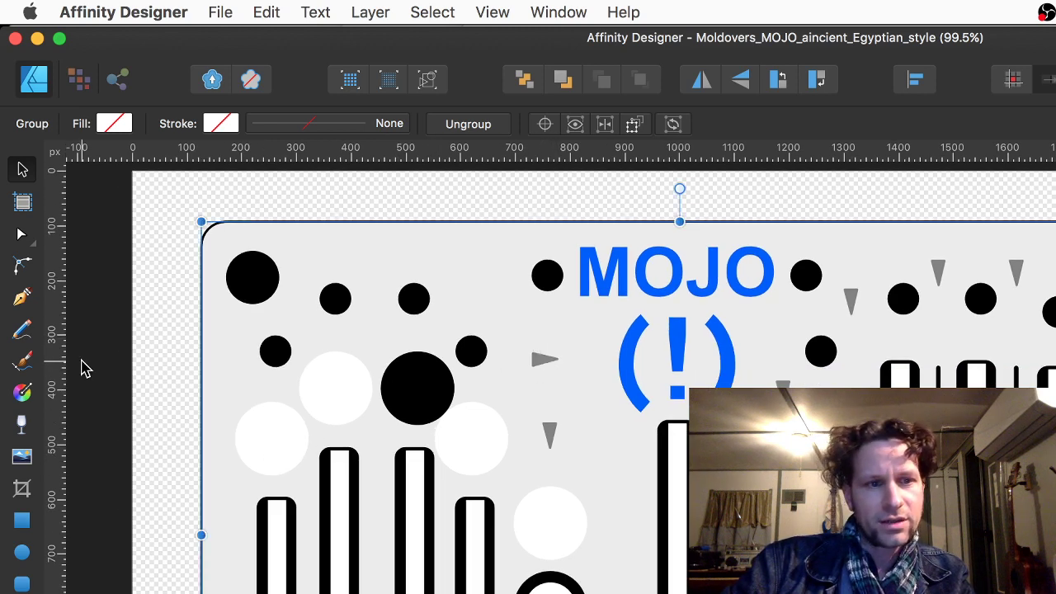
left_click(23, 523)
left_click(22, 551)
left_click(23, 583)
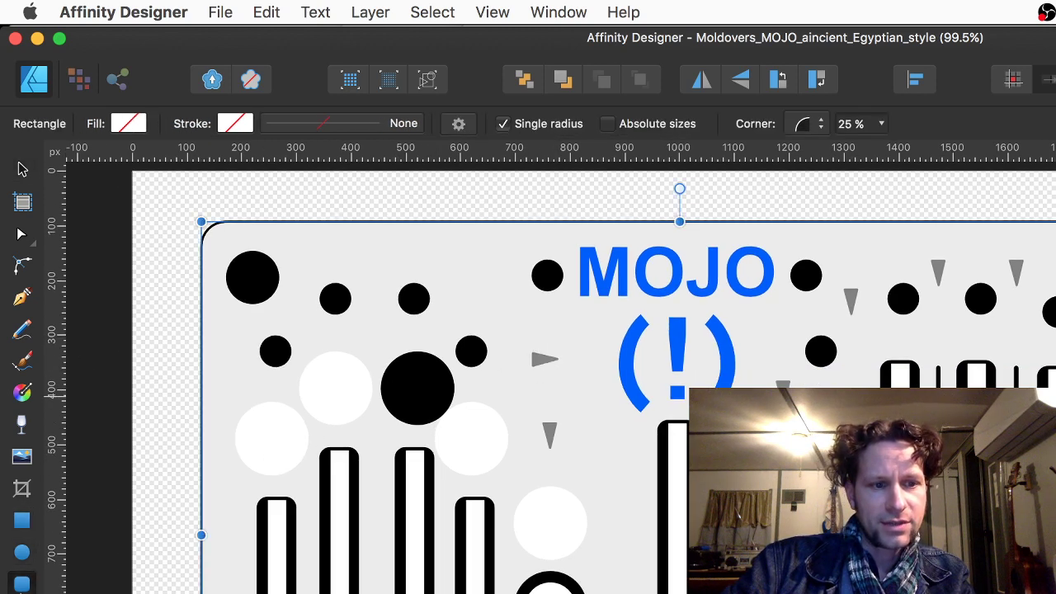
Examine the MOJO artwork's circles and a slider's rounded corner at extreme magnification, and return to the panel overview
scroll(334, 426, "up", 8)
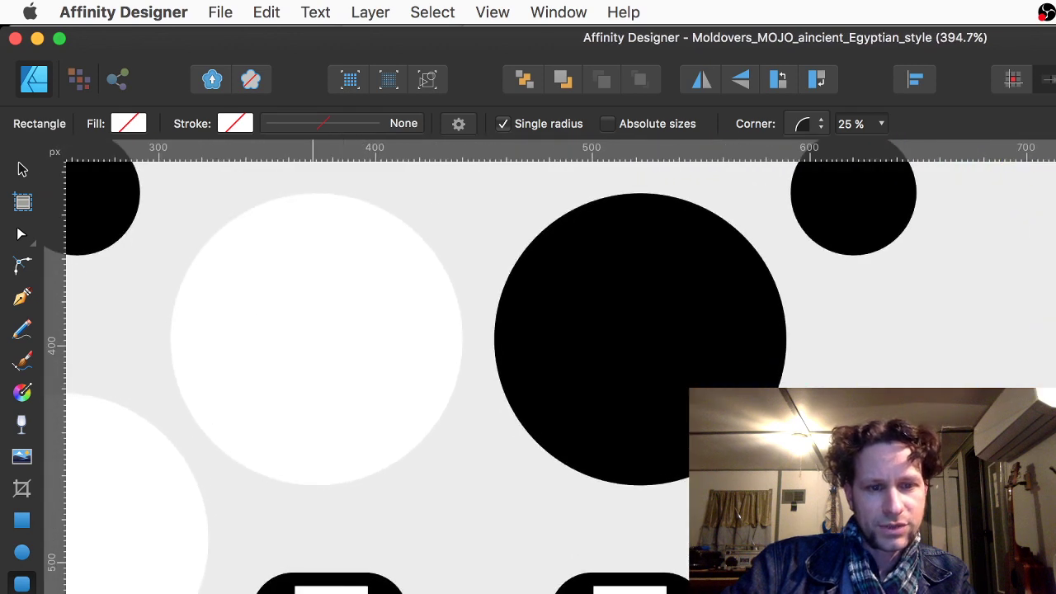
scroll(313, 412, "up", 6)
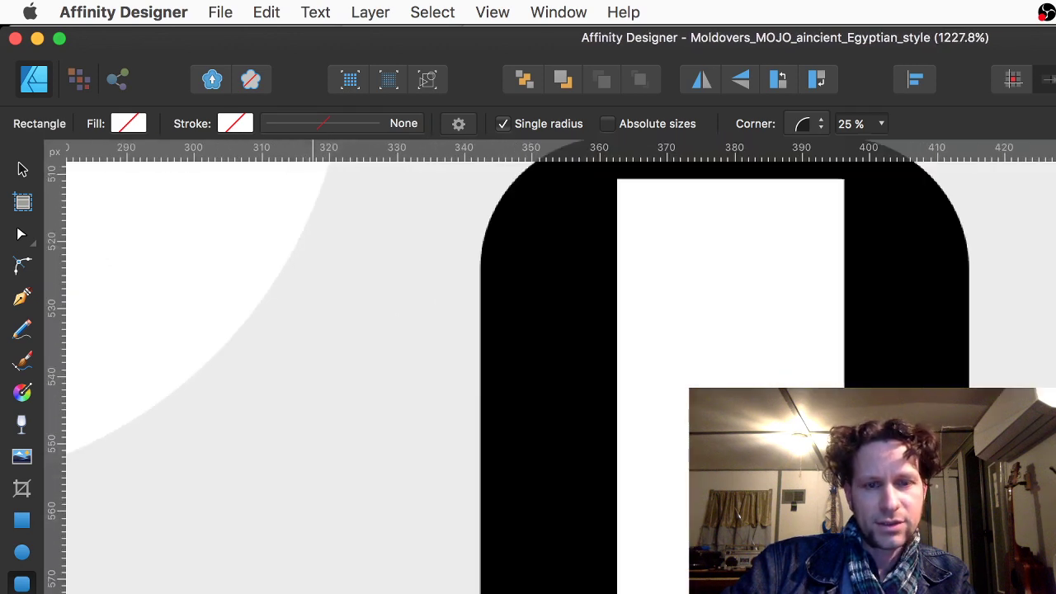
scroll(718, 408, "up", 10)
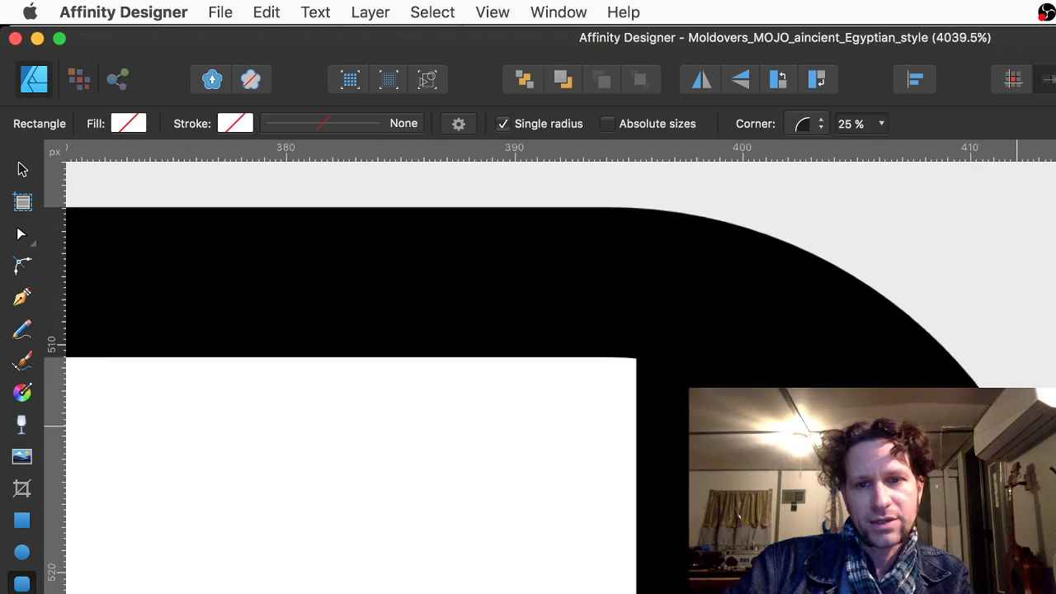
scroll(1016, 426, "up", 4)
scroll(1015, 426, "down", 10)
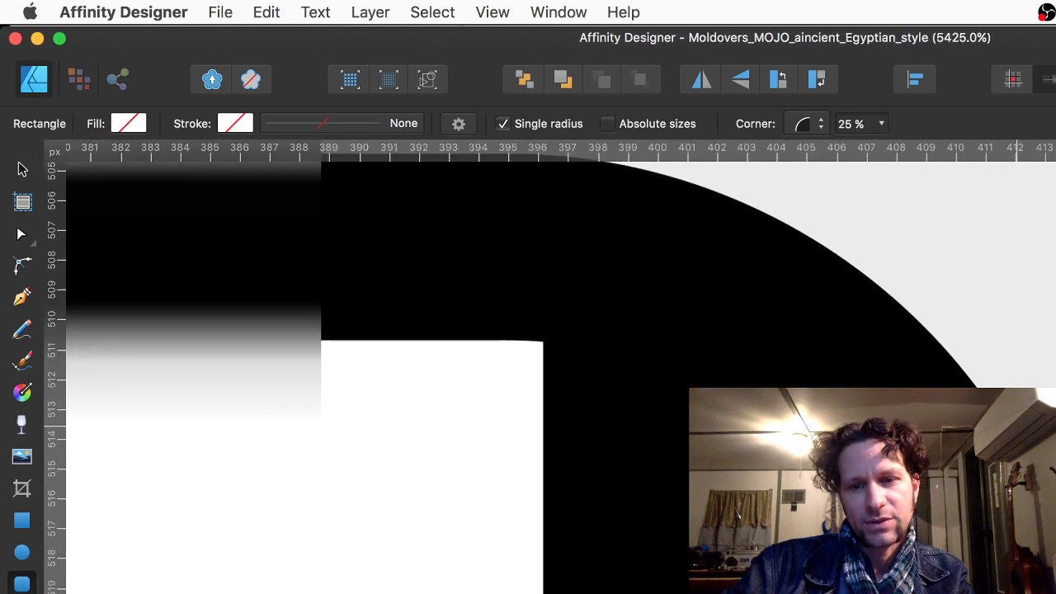
scroll(1015, 425, "down", 10)
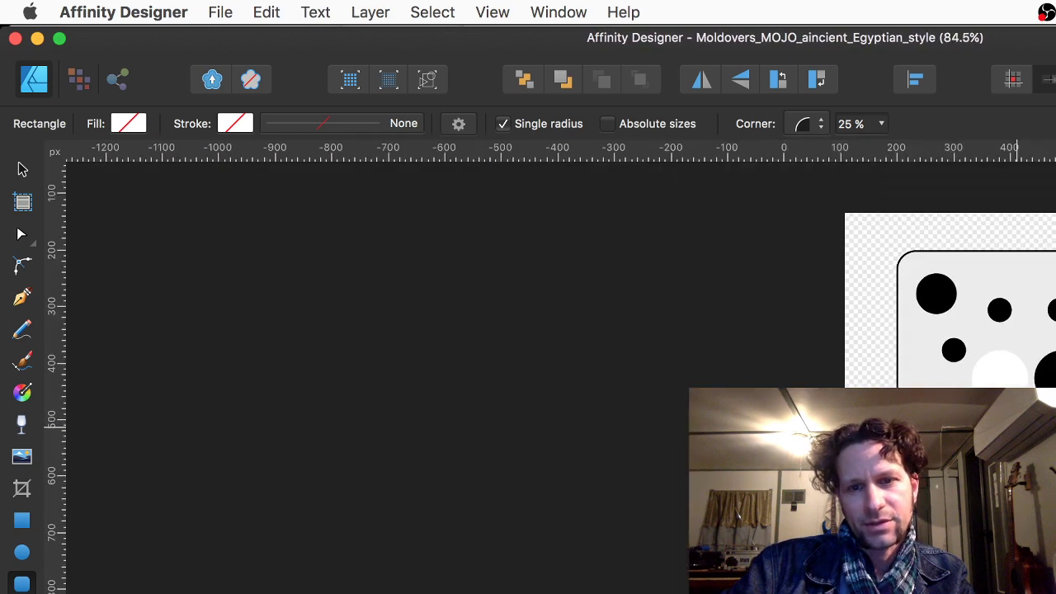
scroll(1016, 426, "right", 8)
scroll(1016, 427, "up", 1)
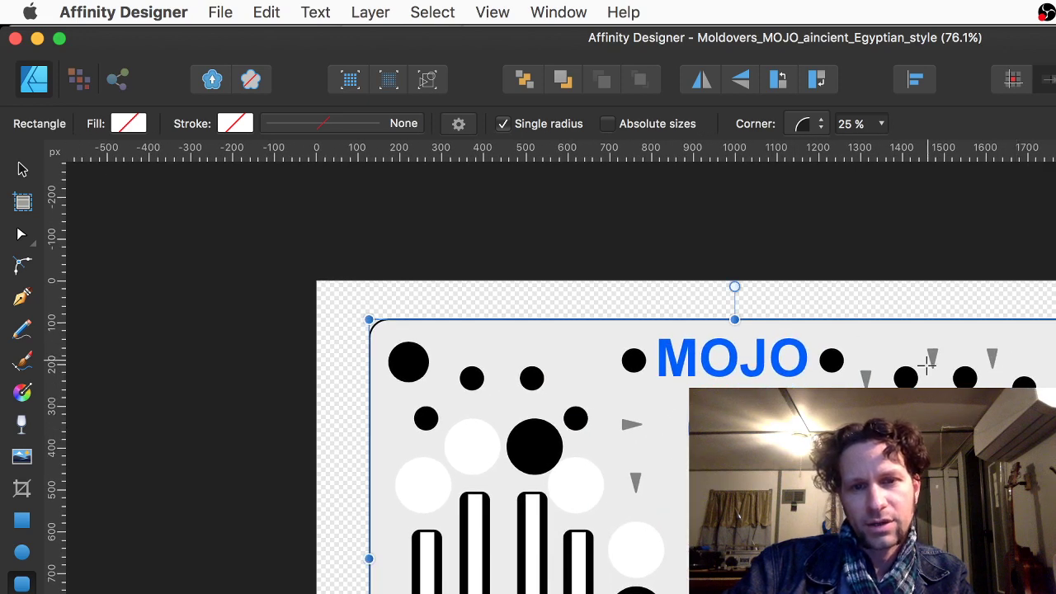
Switch to Affinity Photo and move the IMG-4684.jpg window so the toy walker photo is in full view
scroll(1015, 426, "up", 4)
scroll(1015, 426, "down", 4)
scroll(1015, 425, "up", 3)
key("super+Tab")
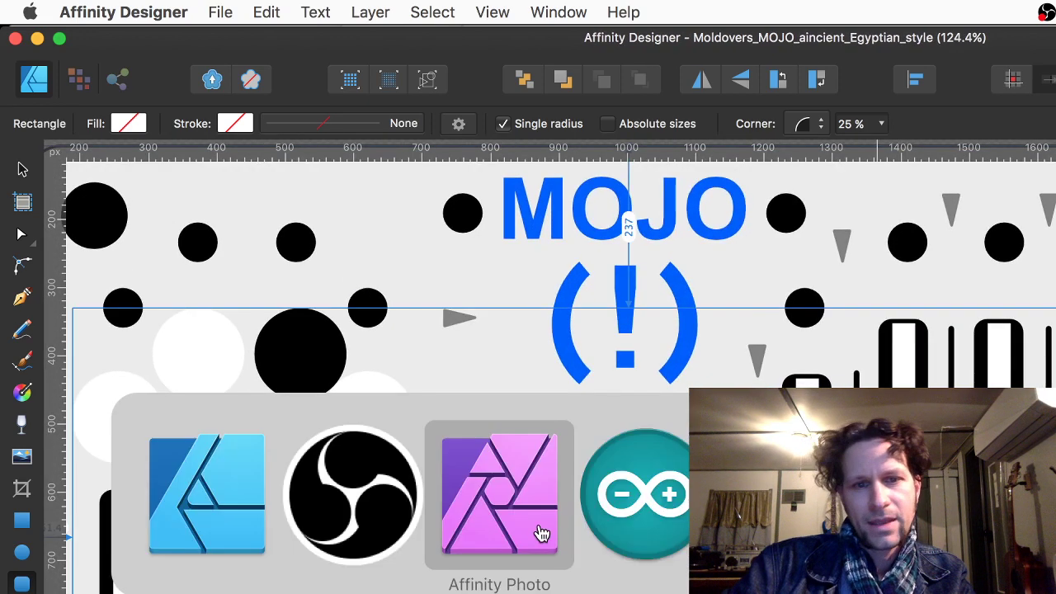
left_click(481, 515)
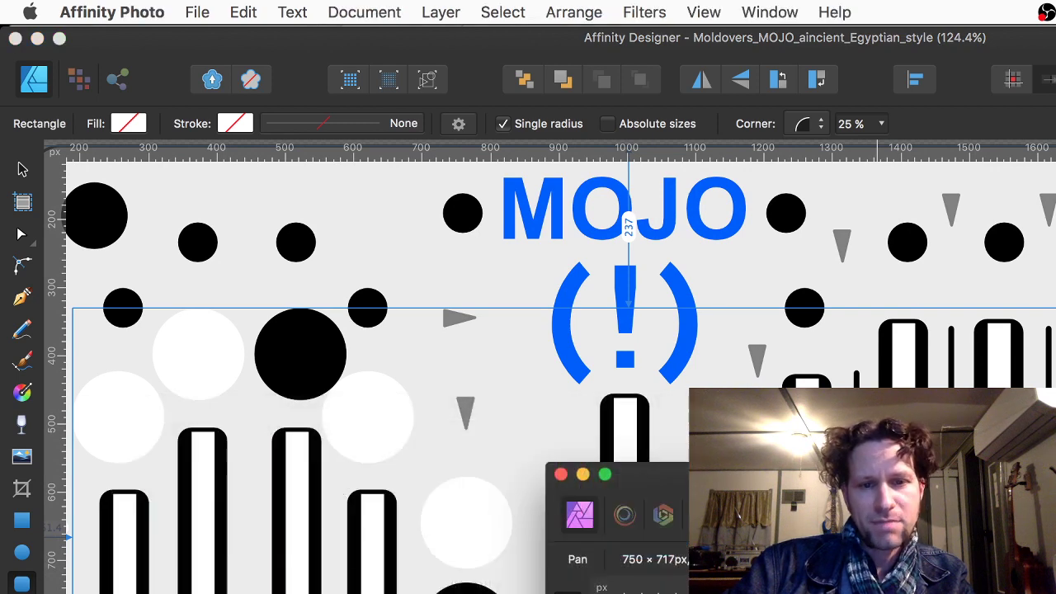
left_click_drag(706, 489, 173, 52)
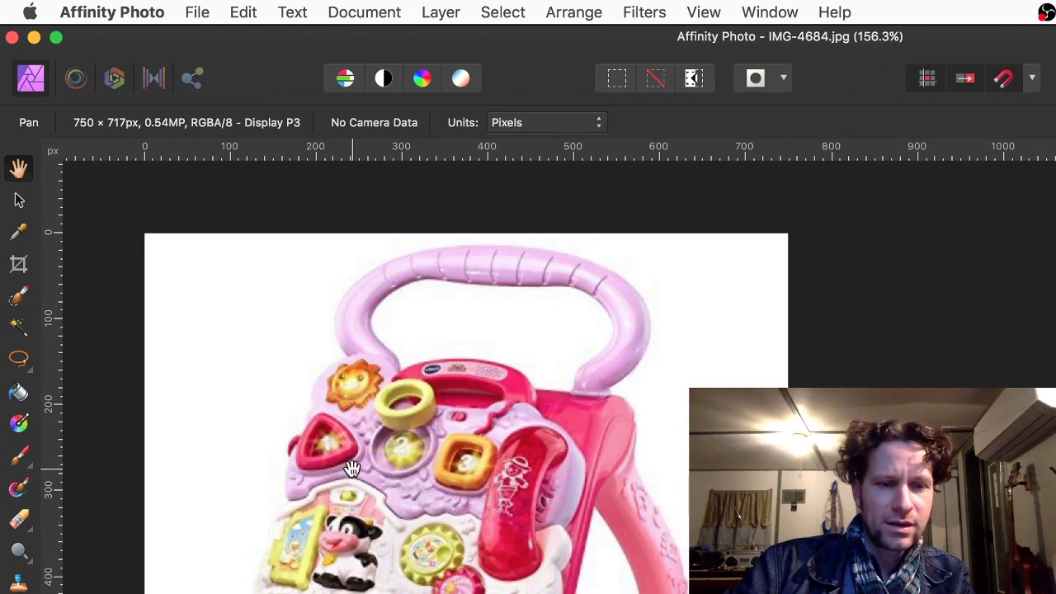
Examine the toy walker photo at increasing magnification, down to the individual pixels at the pink body's edge
scroll(351, 467, "up", 5)
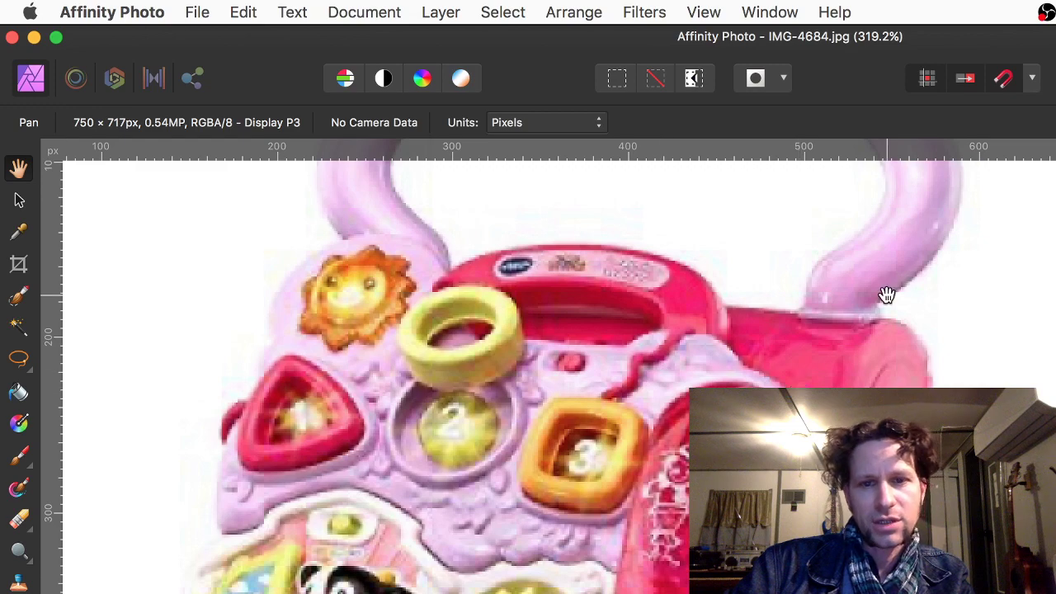
scroll(870, 312, "down", 5)
scroll(891, 288, "up", 2)
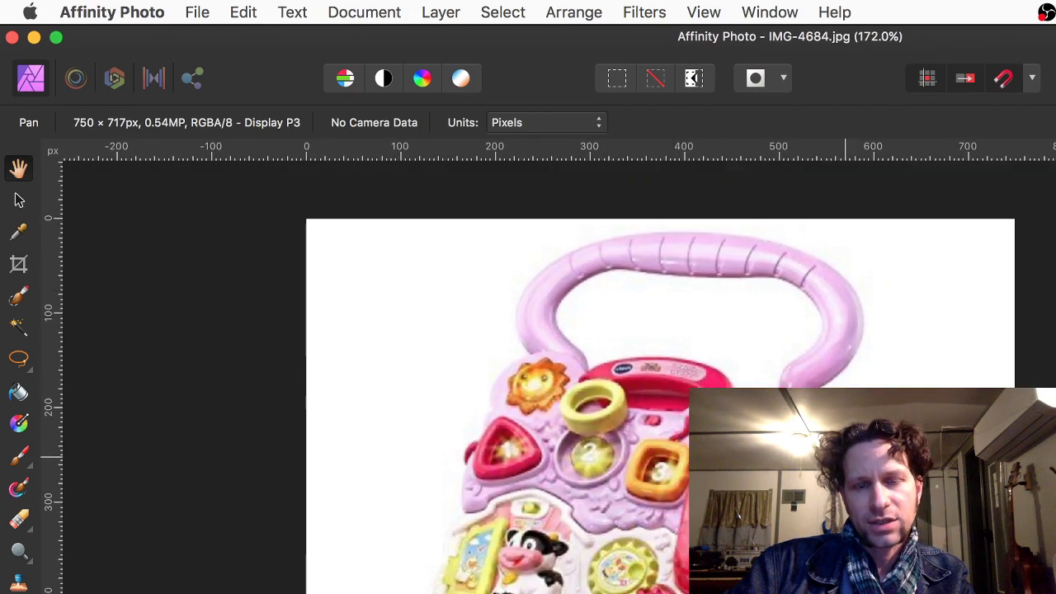
scroll(874, 351, "up", 3)
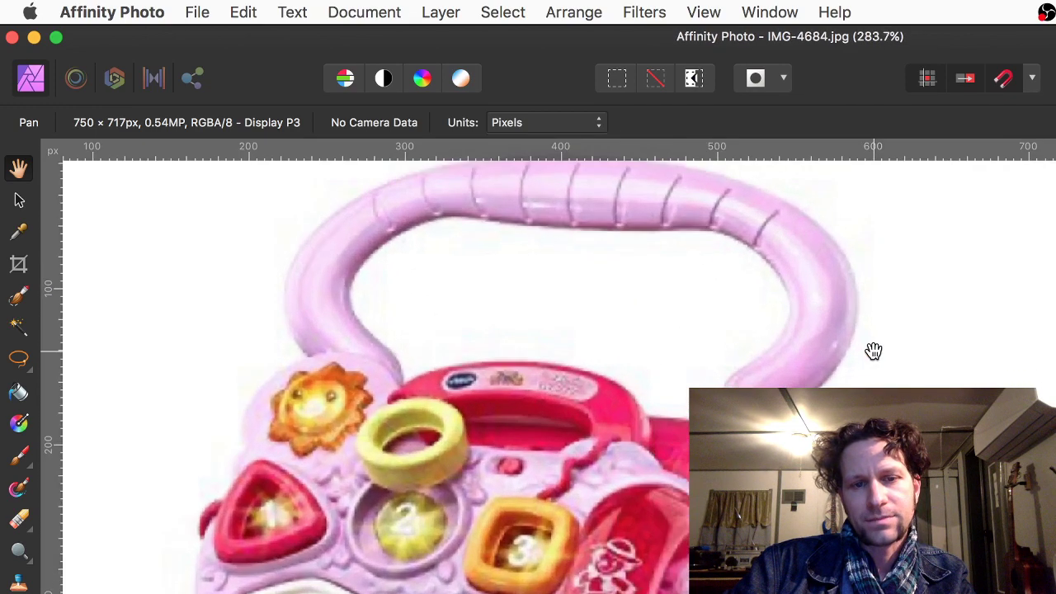
scroll(780, 446, "down", 1)
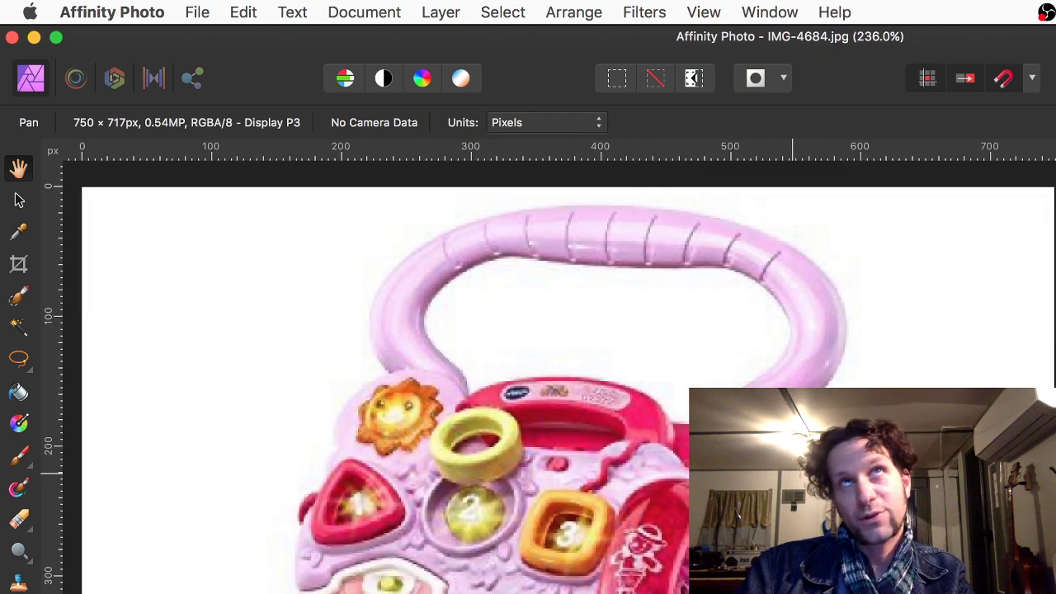
scroll(769, 454, "up", 3)
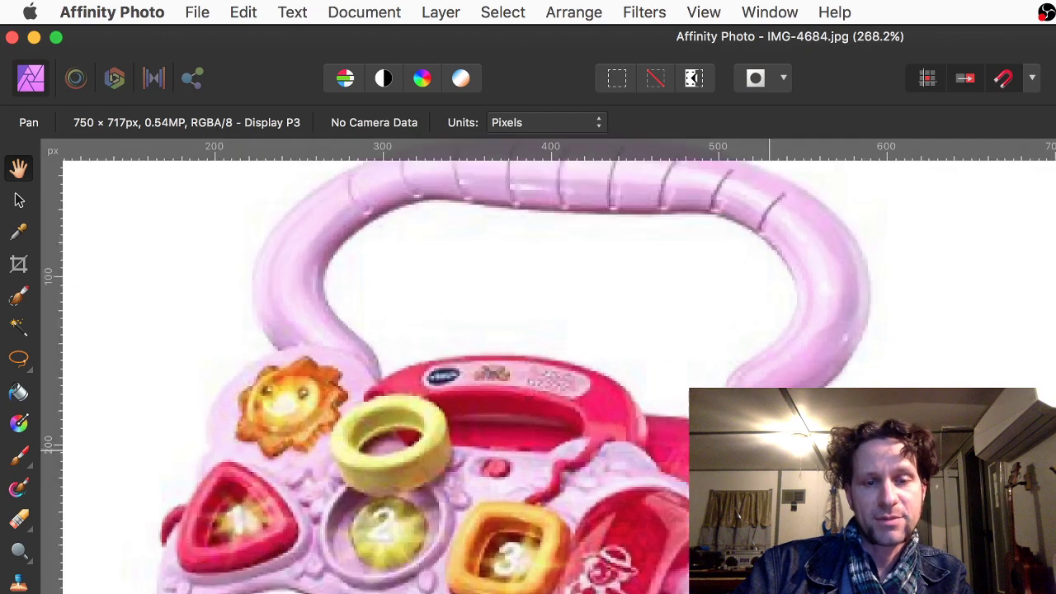
scroll(825, 405, "up", 2)
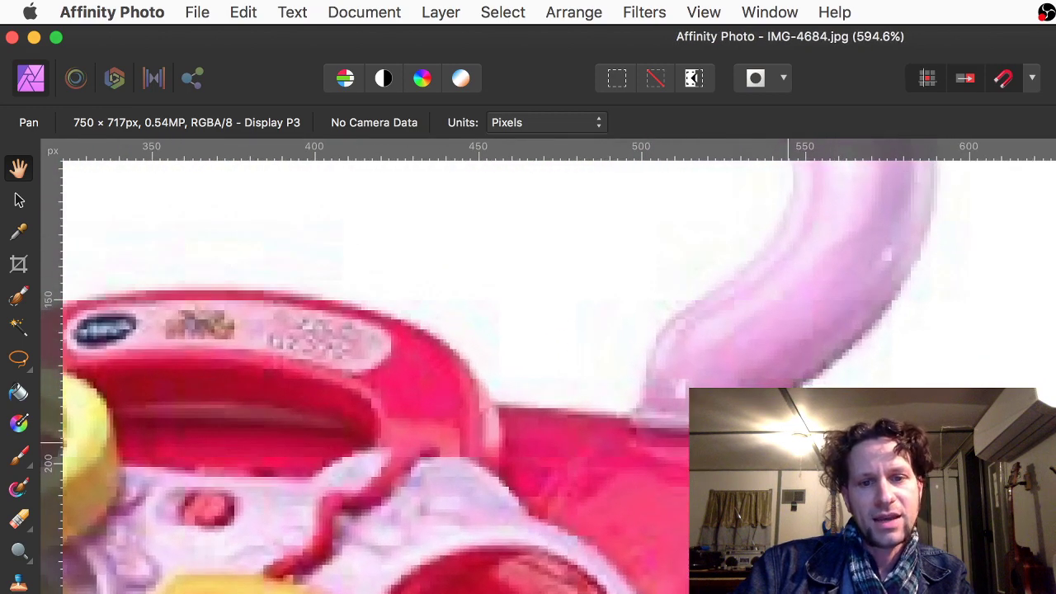
scroll(788, 443, "up", 3)
scroll(996, 473, "up", 4)
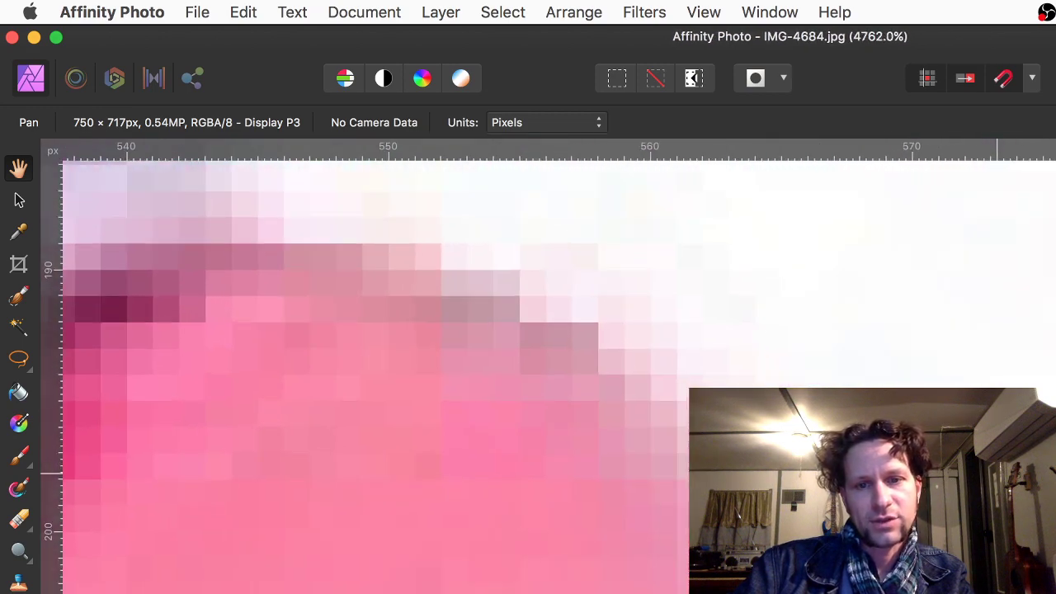
Inspect the pixelated edges of the red handle and the cow and gear details, and return to the photo overview
scroll(591, 360, "left", 10)
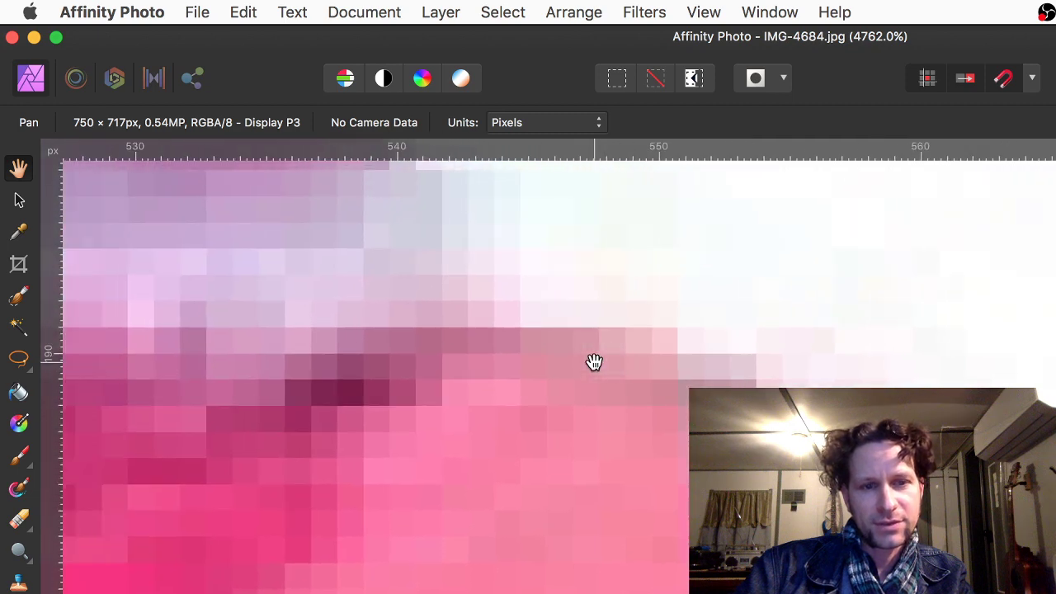
scroll(594, 362, "left", 15)
scroll(594, 362, "up", 3)
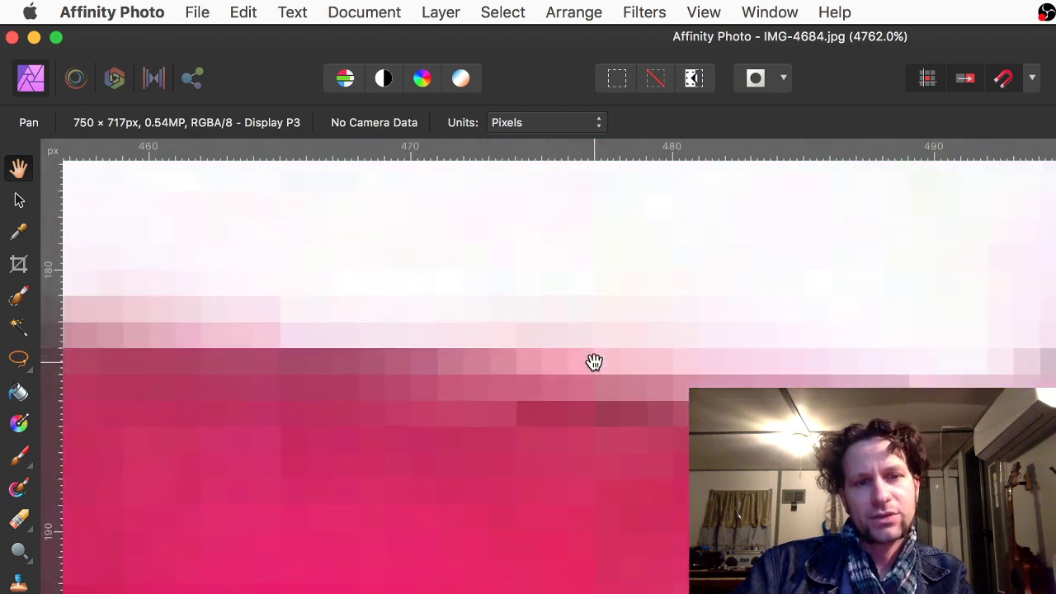
scroll(594, 362, "left", 15)
scroll(594, 362, "up", 10)
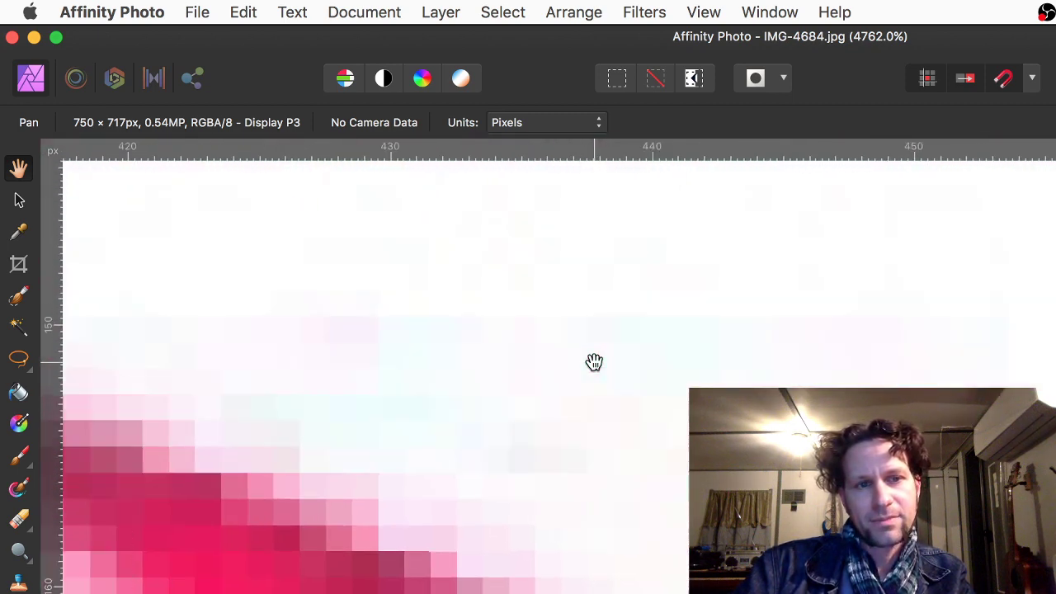
scroll(594, 362, "down", 15)
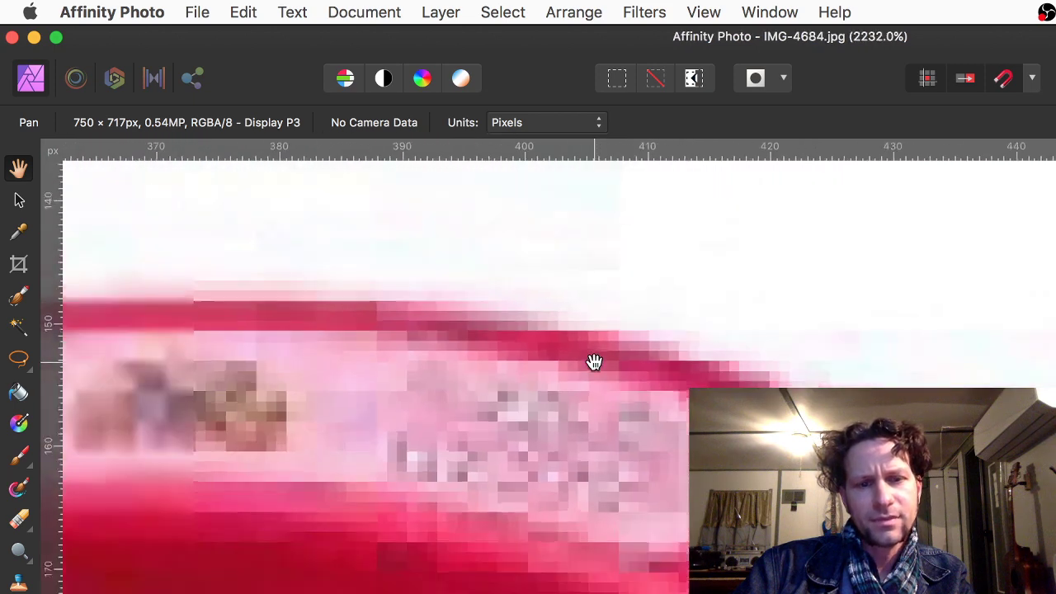
scroll(595, 362, "down", 10)
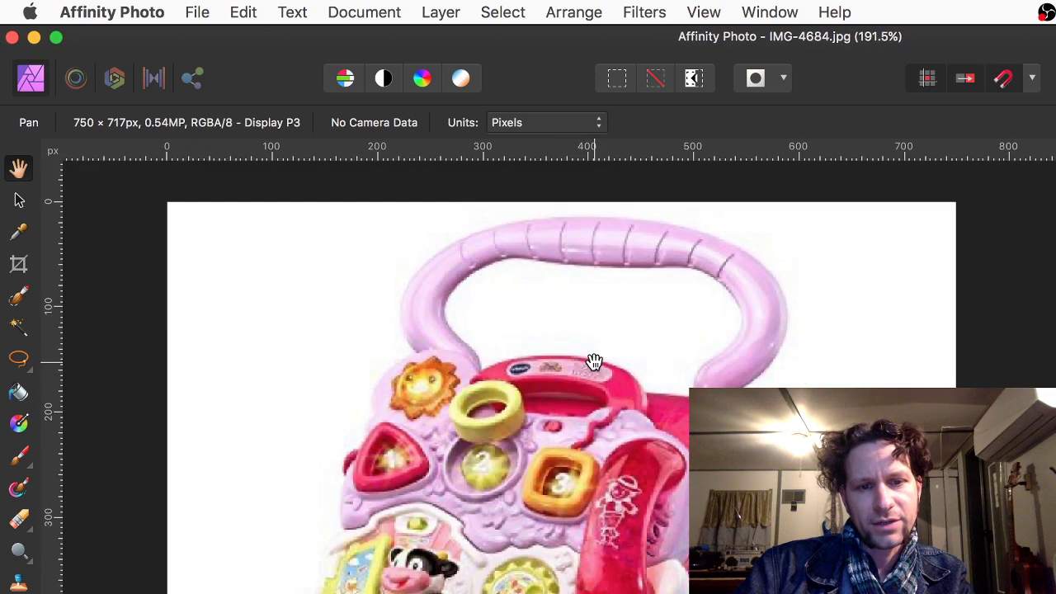
scroll(591, 356, "down", 3)
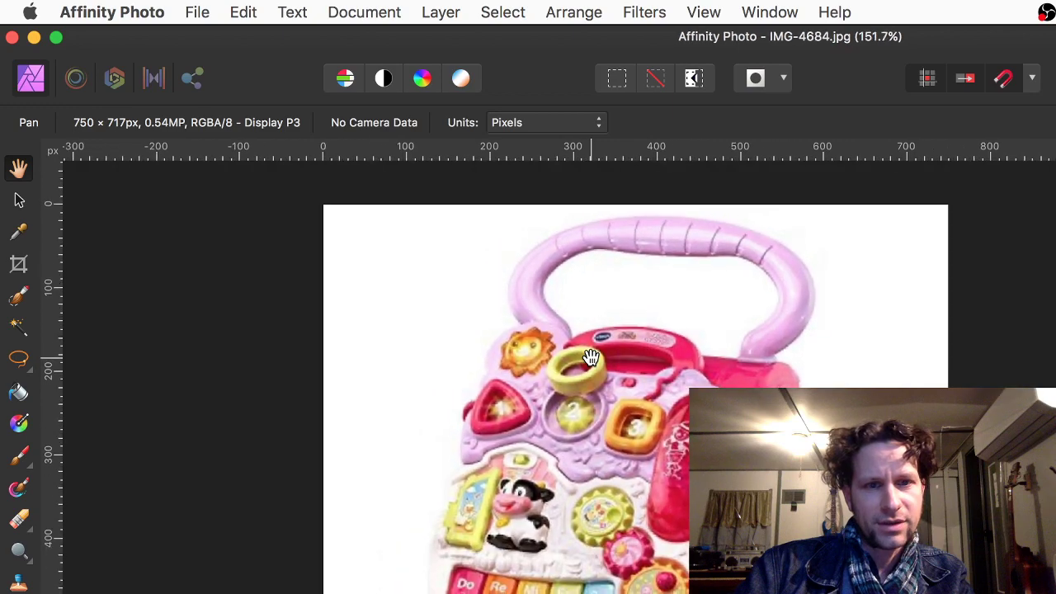
scroll(591, 550, "up", 15)
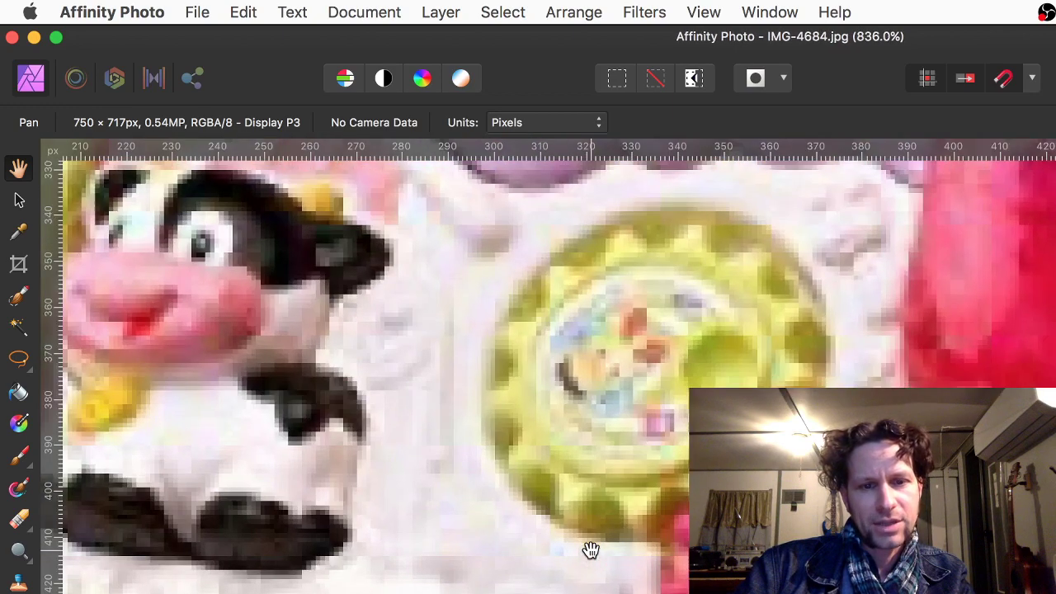
scroll(591, 549, "down", 4)
scroll(591, 550, "down", 10)
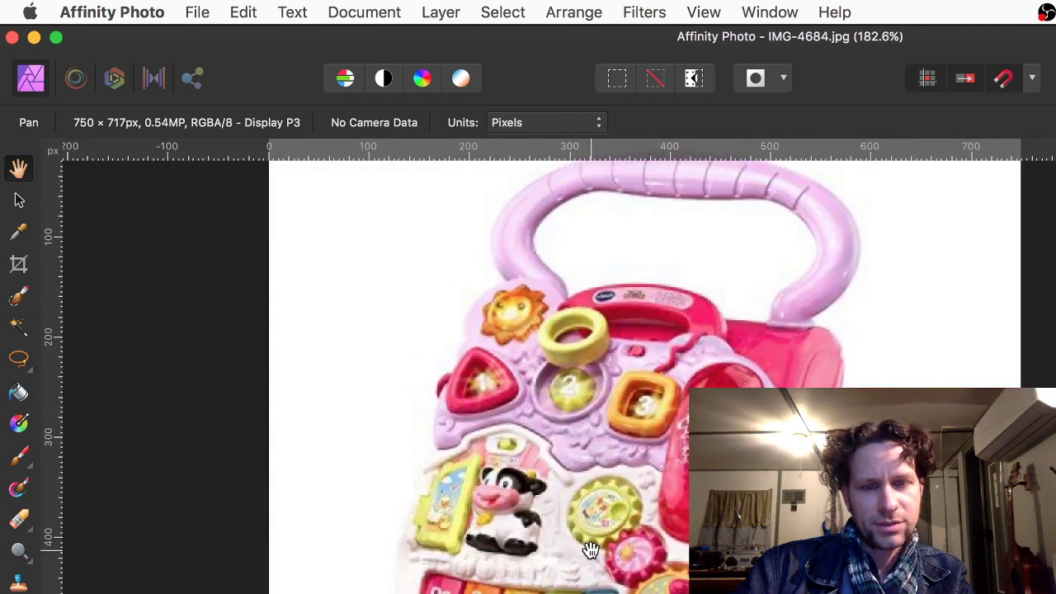
Switch to Chrome and open a new browser tab
key("super+Tab")
key("super+Tab")
key("super+Tab")
key("super+Tab")
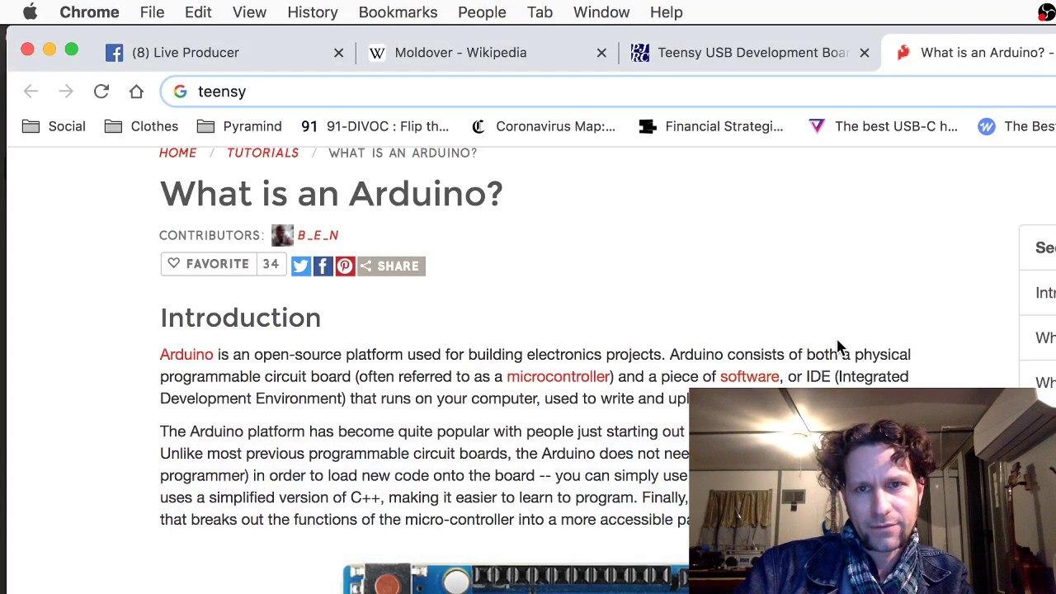
key("super+t")
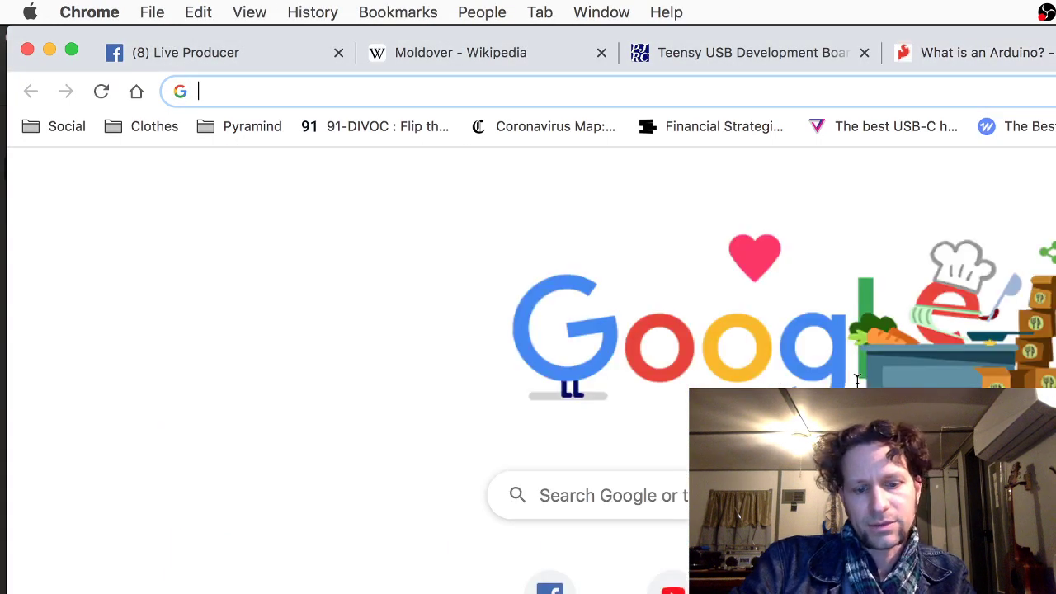
Search Google for "affinity"
type("af")
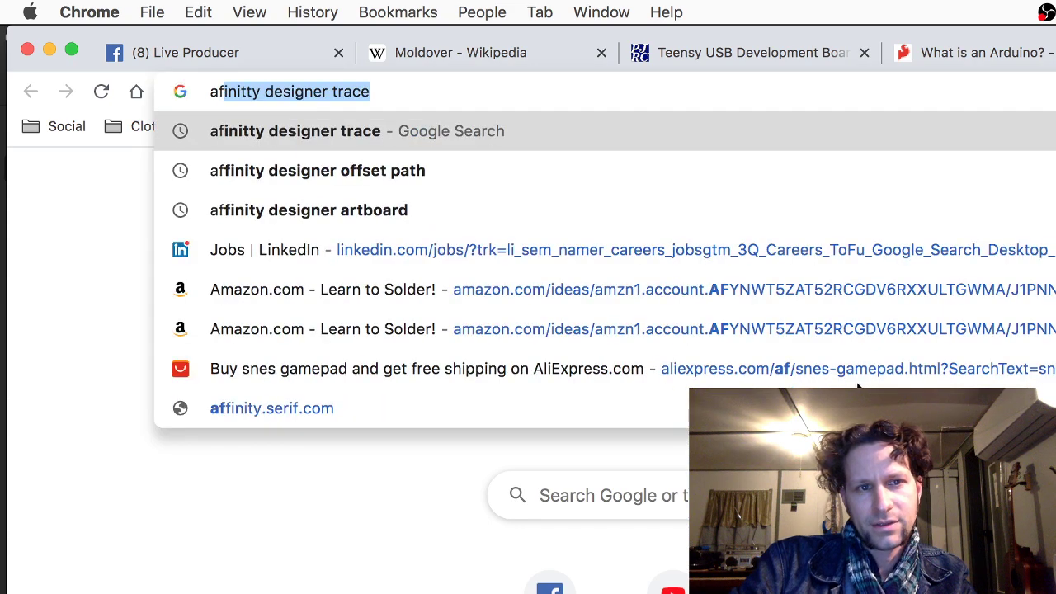
type("inity")
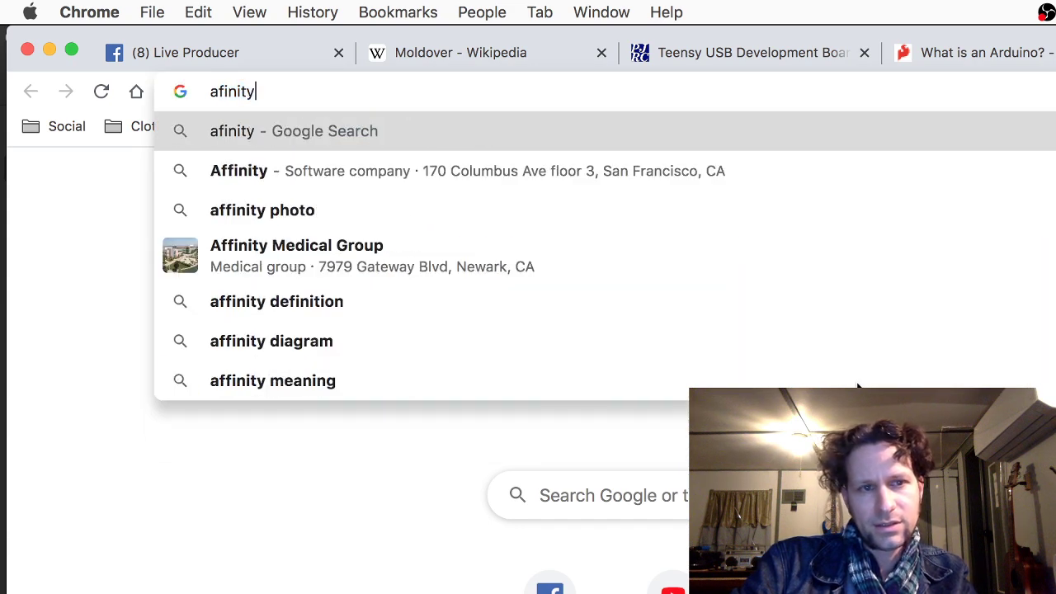
key("BackSpace")
key("BackSpace")
key("BackSpace")
key("BackSpace")
key("BackSpace")
type("f")
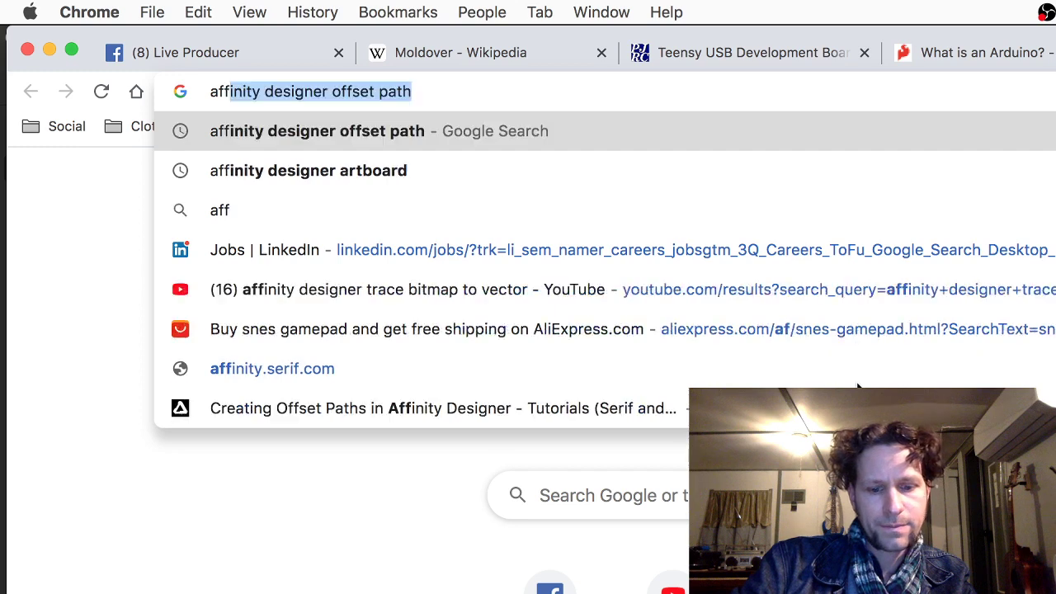
type("inity")
key("Return")
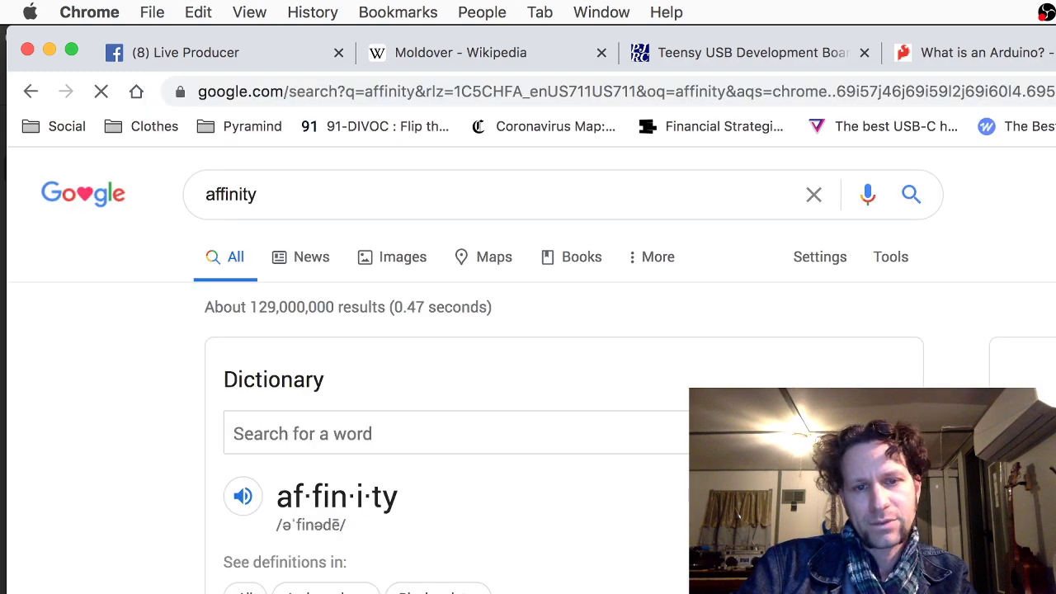
Look through the search results and open the Affinity website at affinity.serif.com
scroll(542, 575, "down", 5)
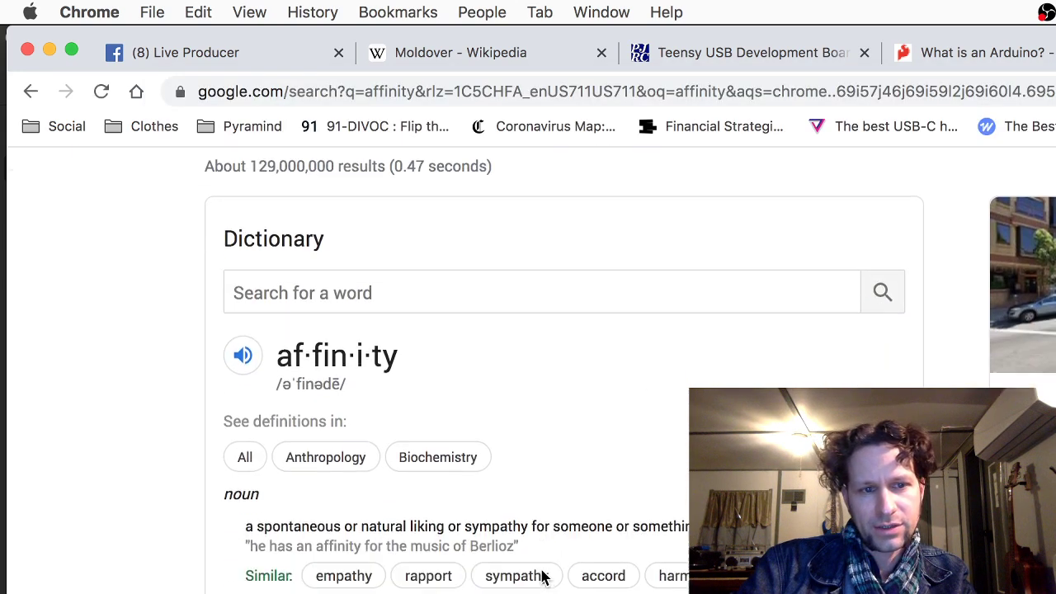
scroll(545, 396, "down", 4)
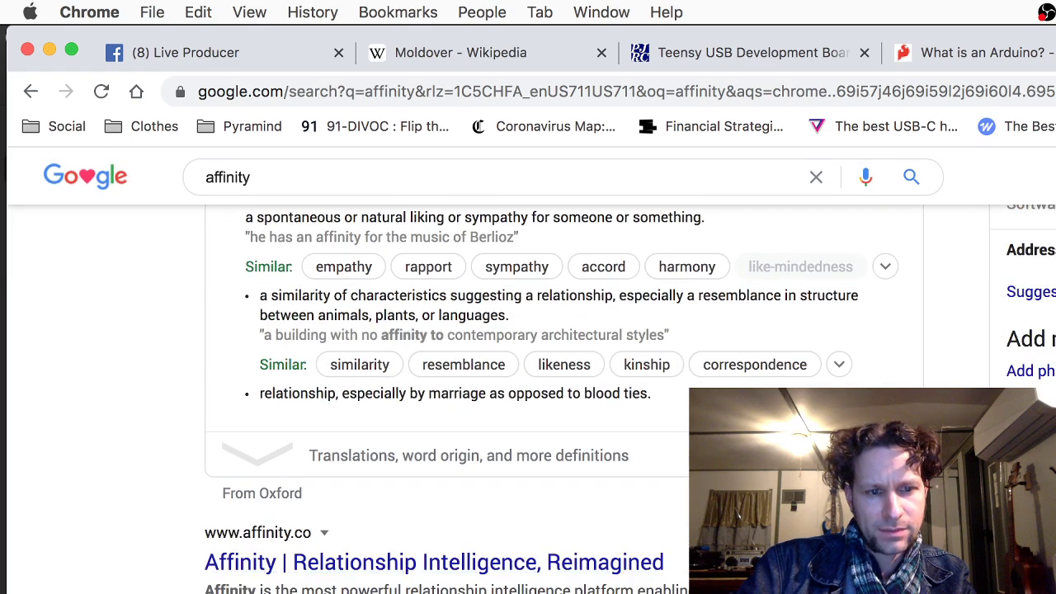
scroll(448, 371, "up", 6)
scroll(447, 372, "down", 8)
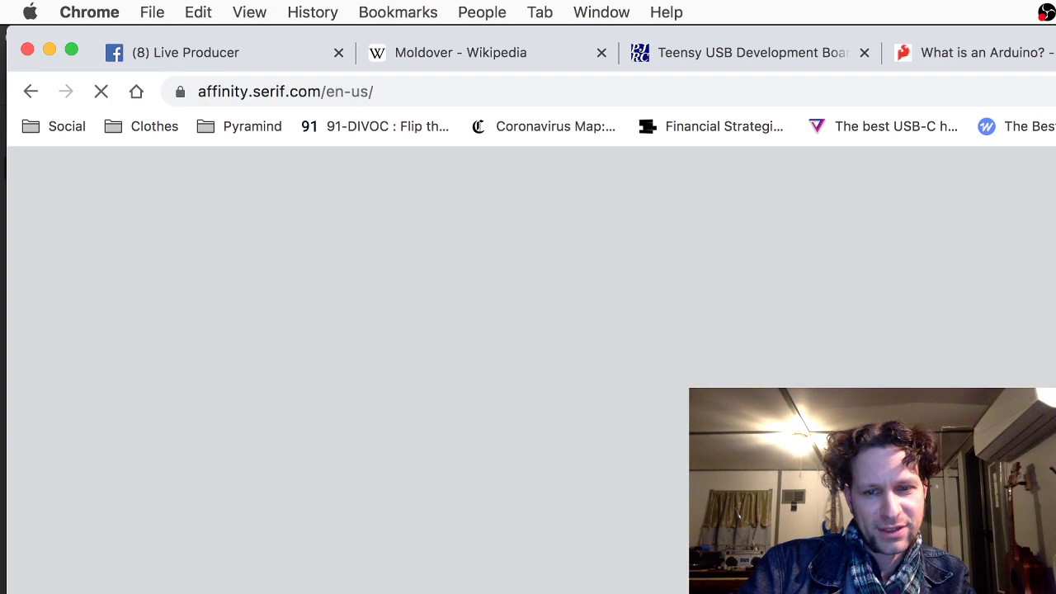
scroll(540, 285, "down", 4)
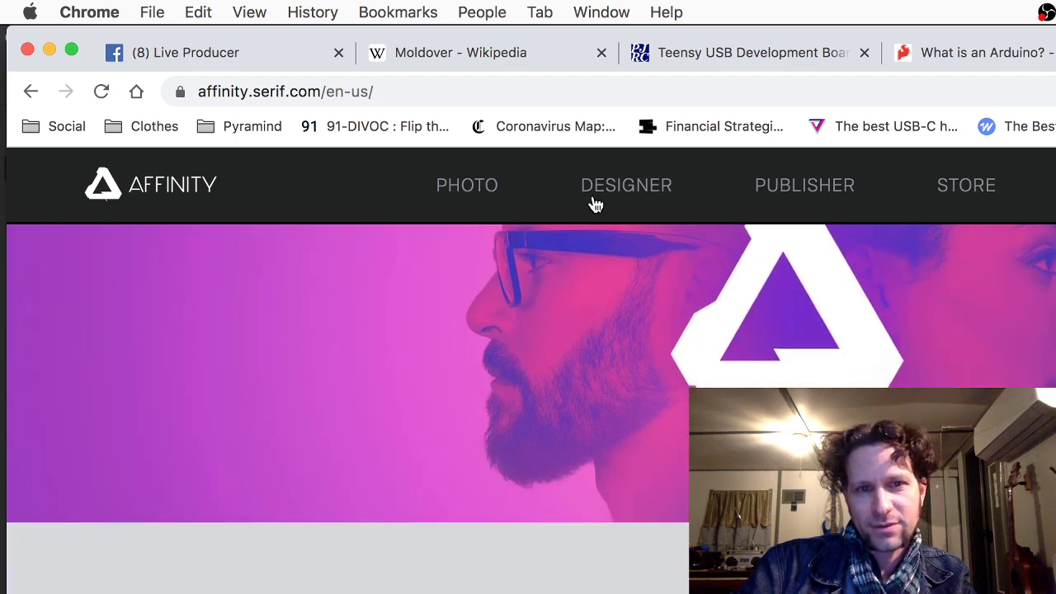
Open the Affinity Publisher page and read through its overview down to the Spectacular layouts section
left_click(805, 186)
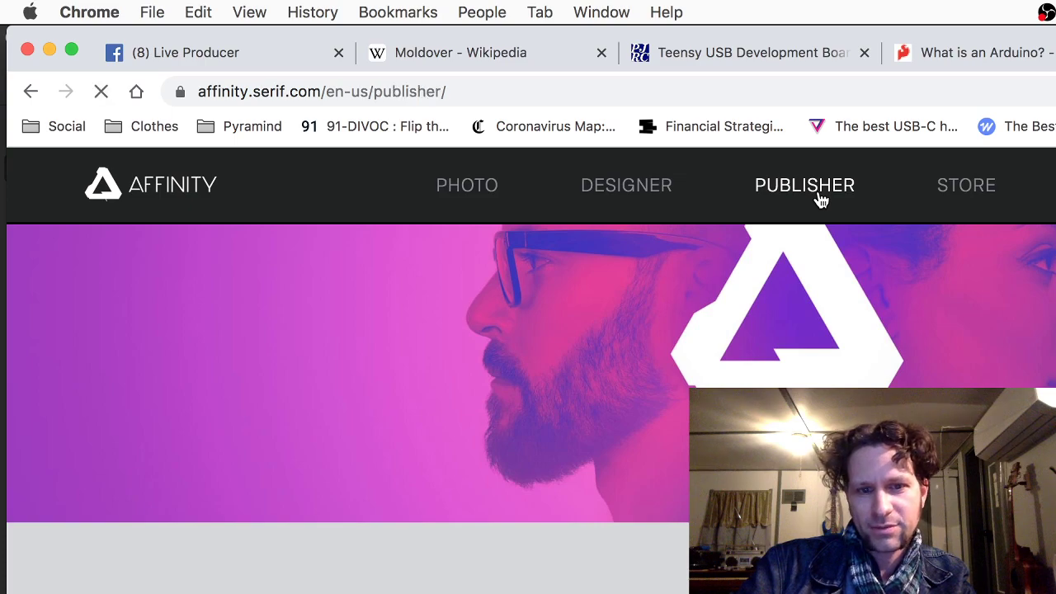
scroll(528, 372, "down", 1)
scroll(18, 264, "down", 6)
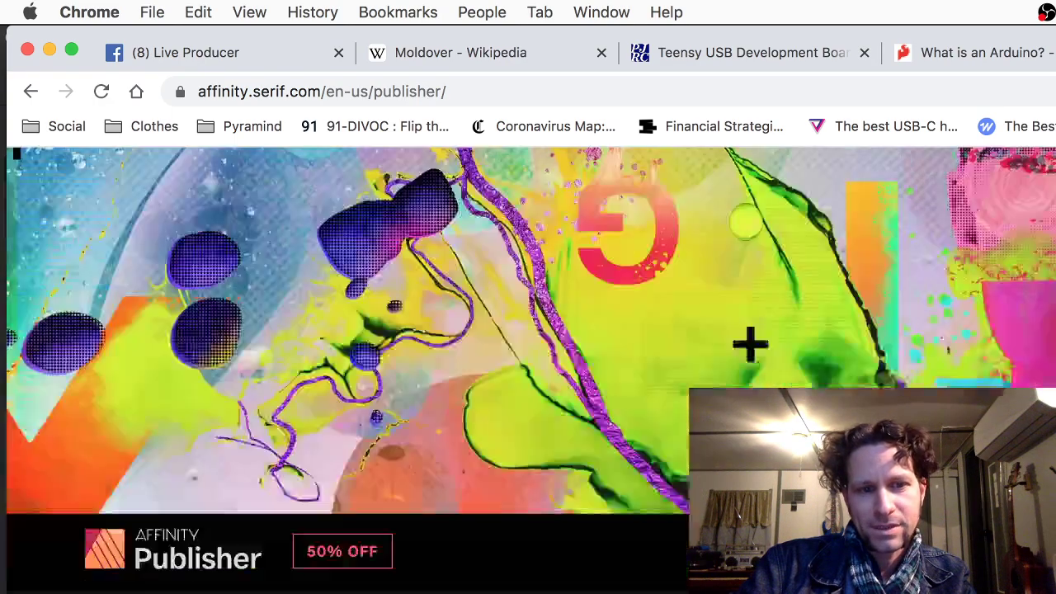
scroll(531, 410, "down", 5)
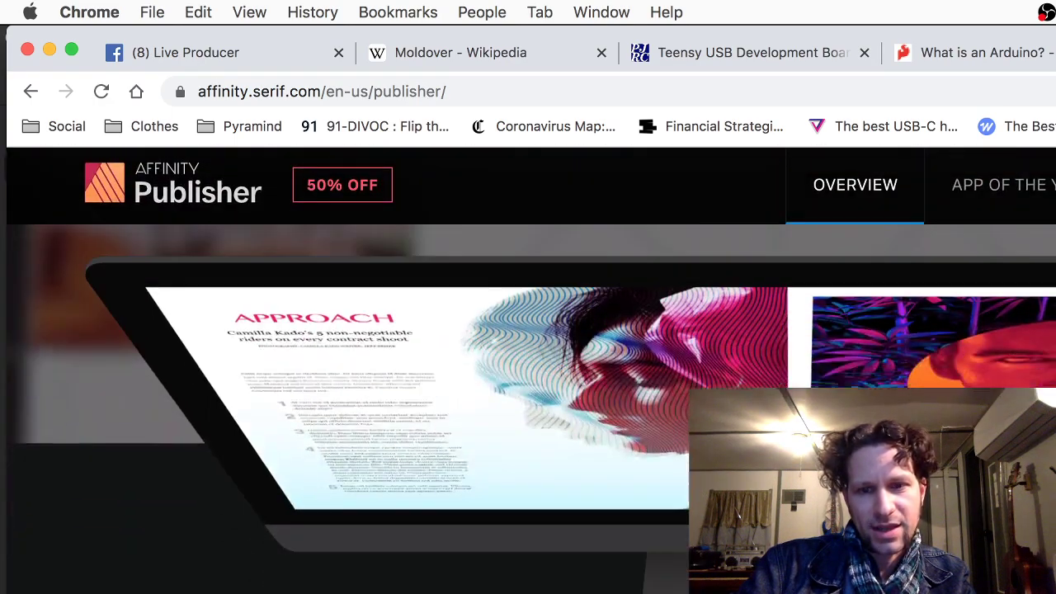
scroll(529, 372, "up", 1)
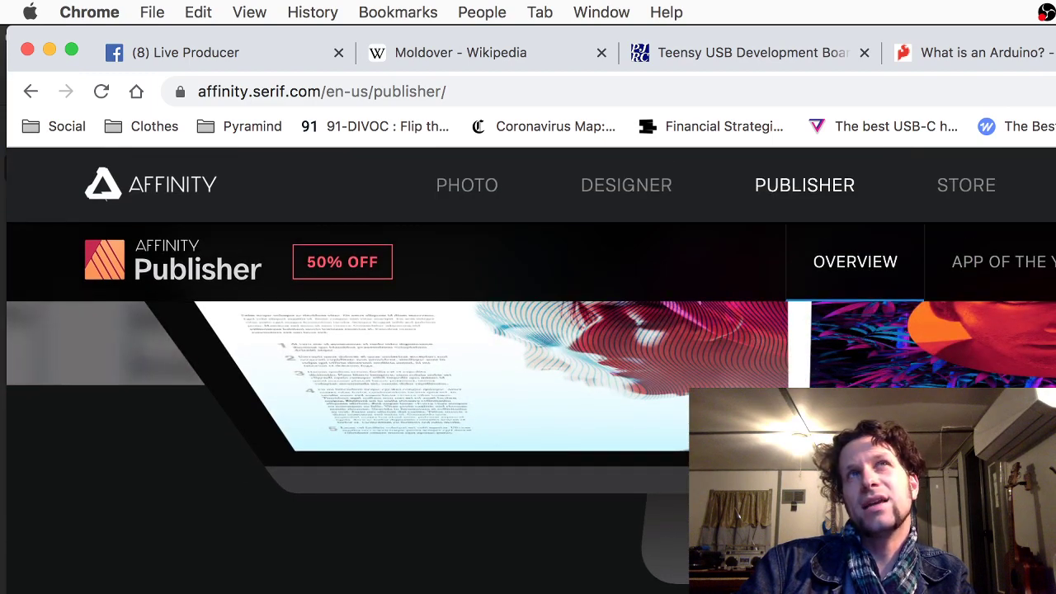
scroll(528, 364, "down", 1)
scroll(532, 404, "down", 5)
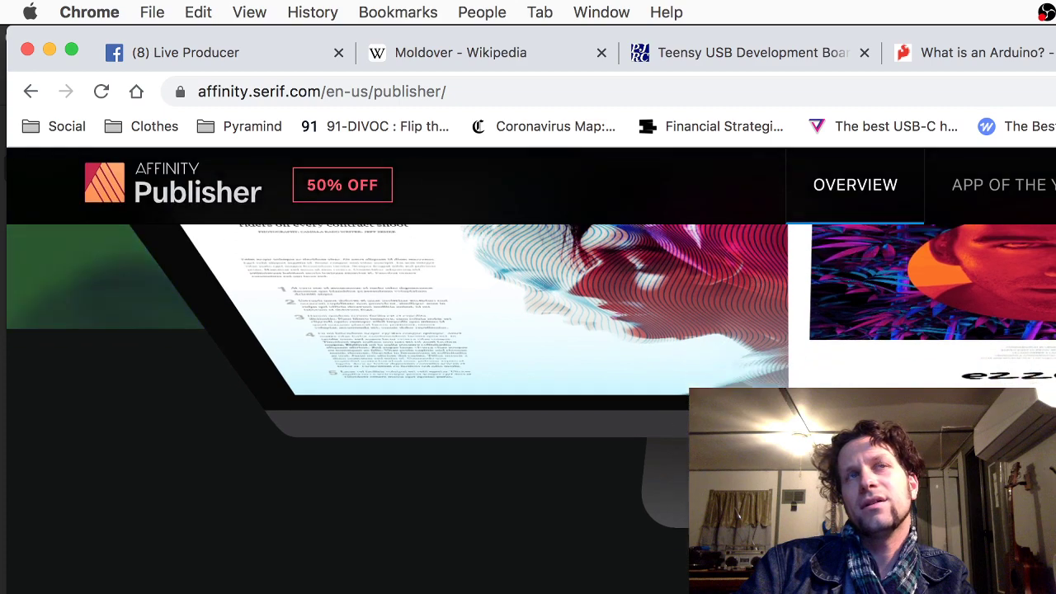
scroll(528, 363, "down", 10)
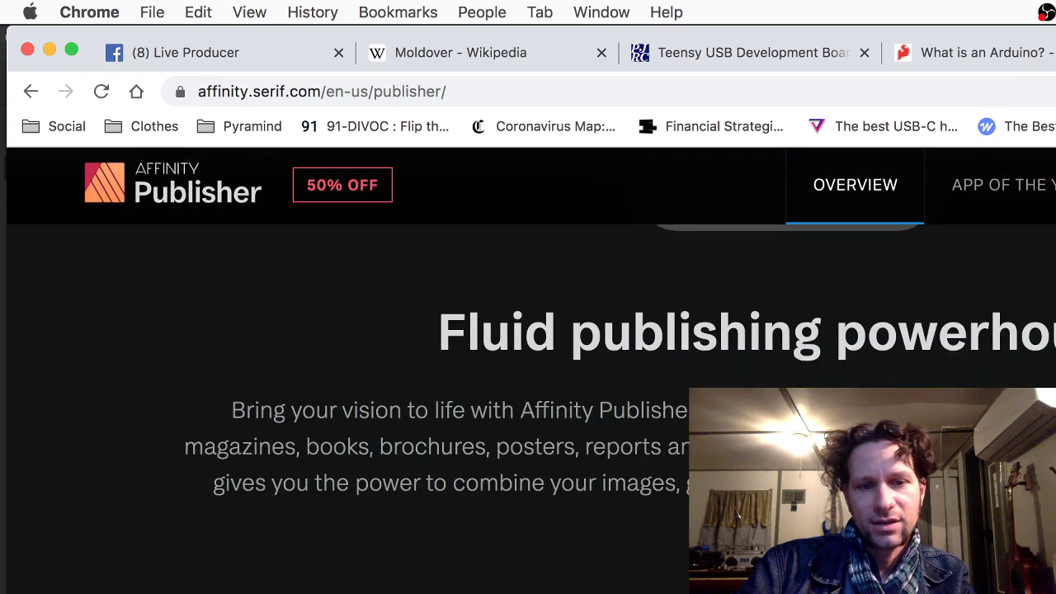
scroll(528, 363, "down", 8)
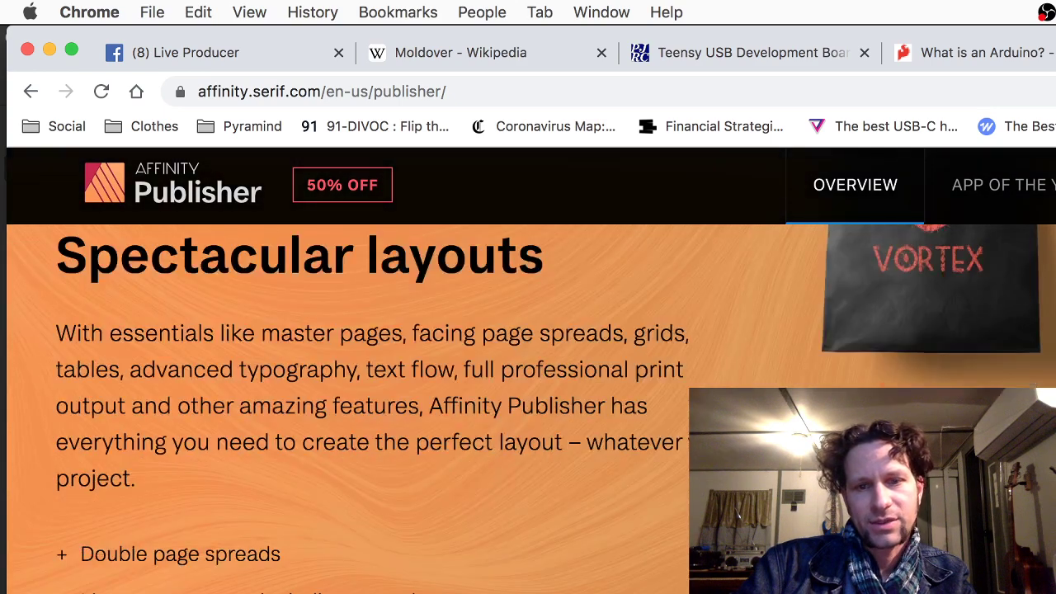
Read through the Affinity Publisher overview from the Spectacular layouts section to the text features
scroll(528, 363, "up", 1)
scroll(528, 363, "down", 10)
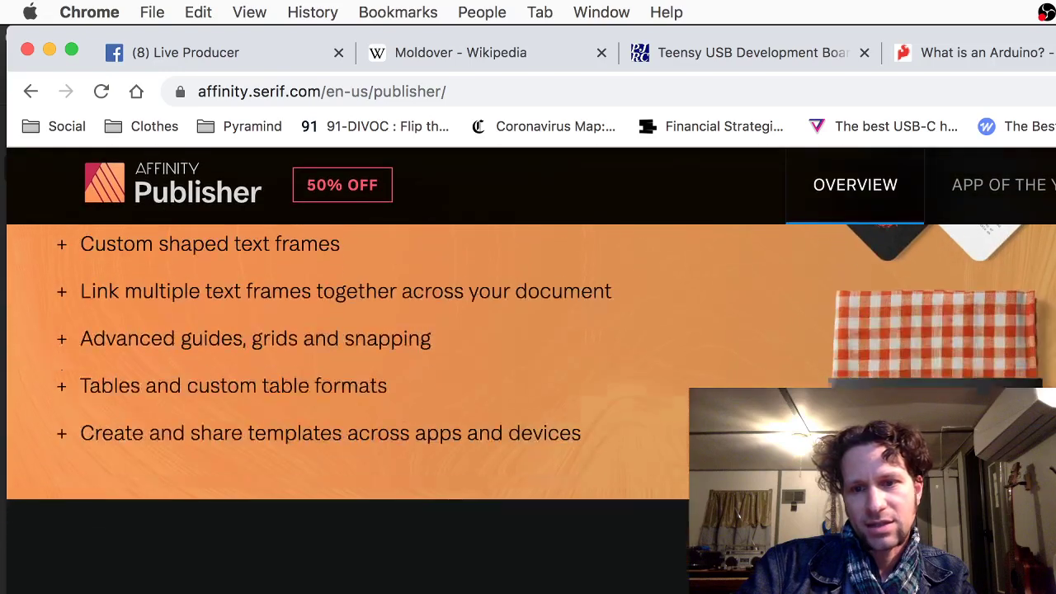
scroll(528, 363, "down", 8)
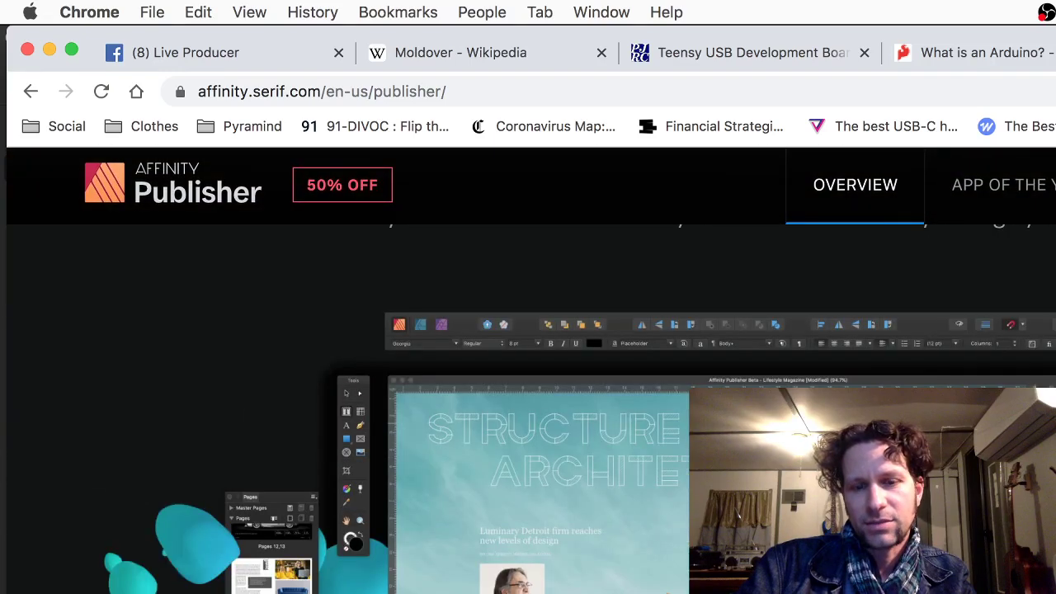
scroll(529, 363, "up", 1)
scroll(528, 364, "down", 10)
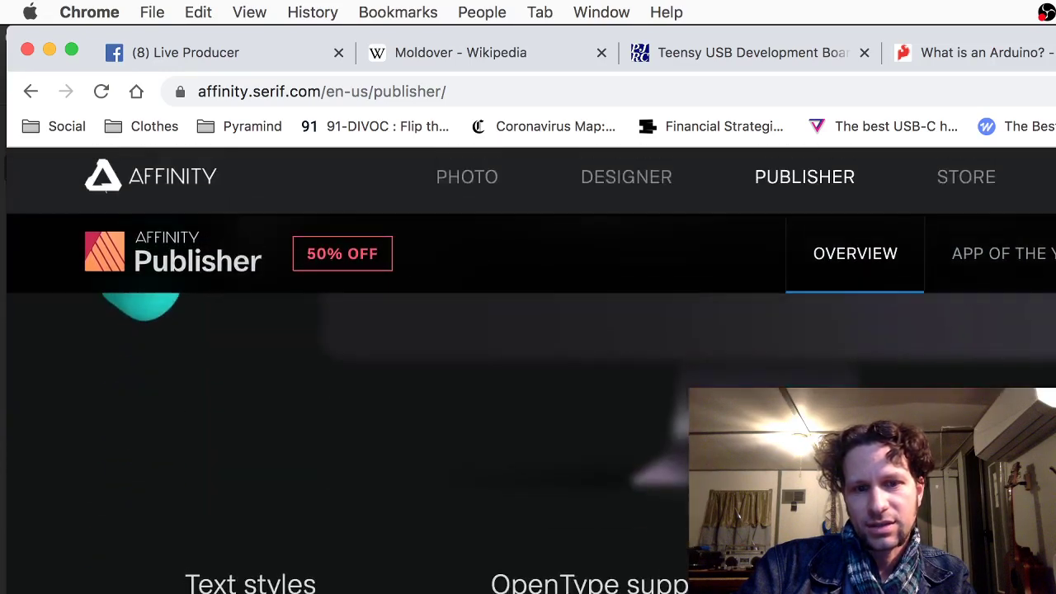
scroll(528, 363, "down", 10)
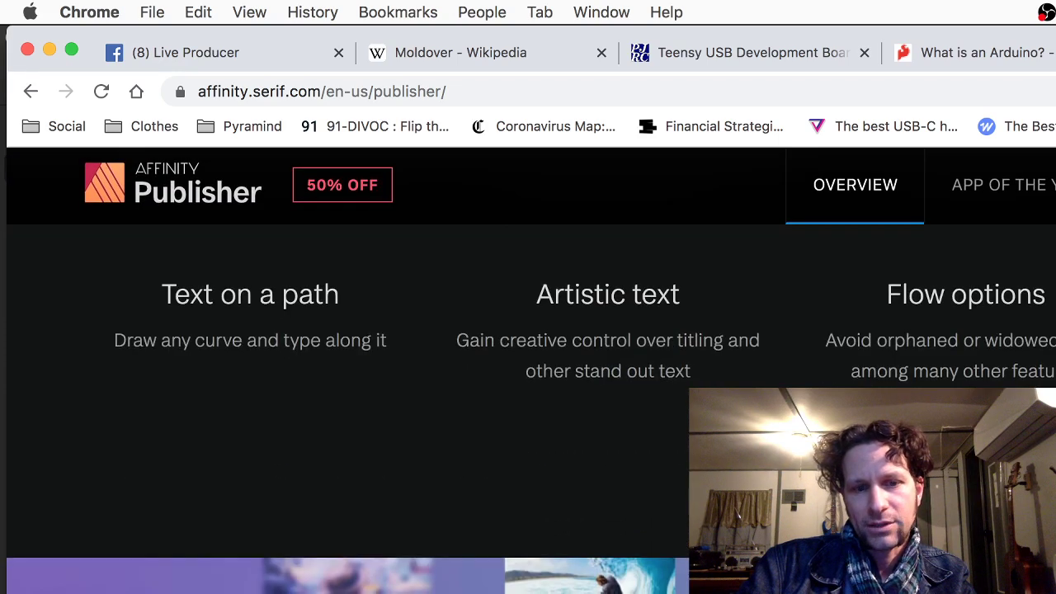
Switch to Affinity Designer, select the MOJO artwork group with the Move tool and examine the vector panel layout at different magnifications
key("super+Tab")
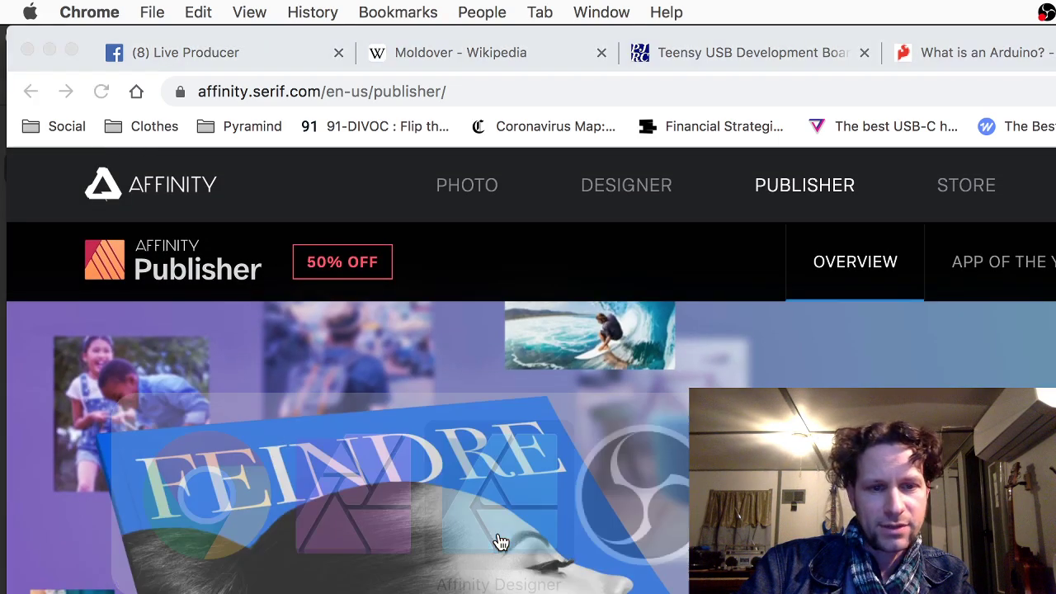
left_click(495, 538)
scroll(514, 489, "down", 3)
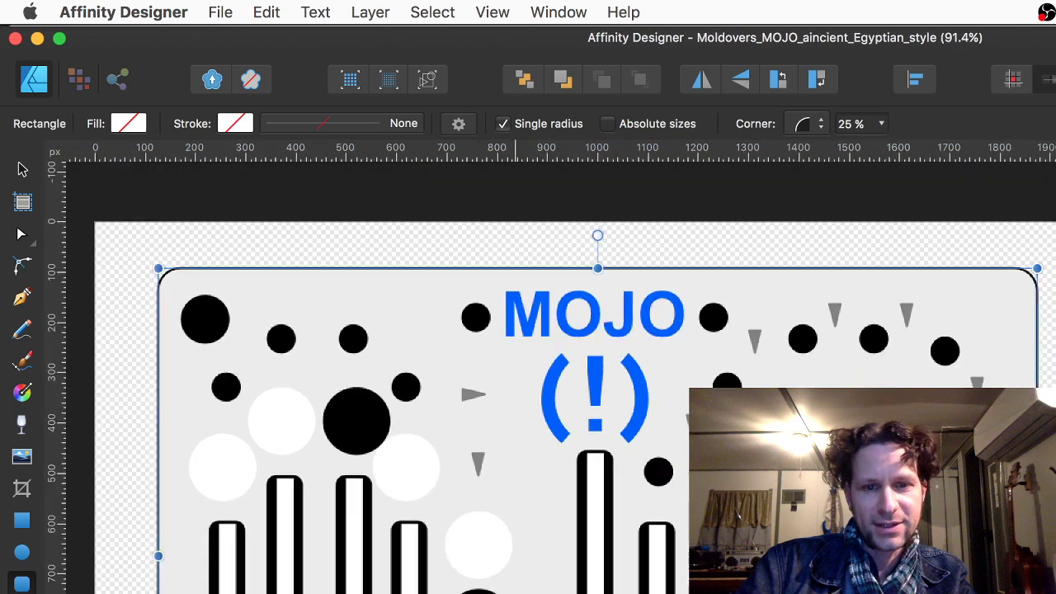
scroll(515, 488, "left", 2)
left_click(20, 170)
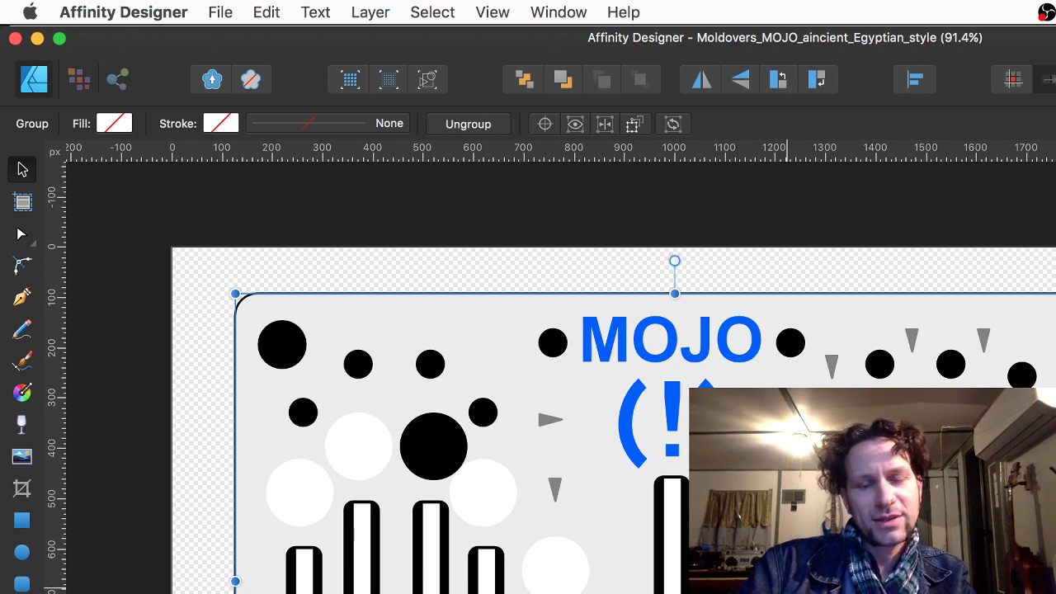
scroll(352, 586, "up", 5)
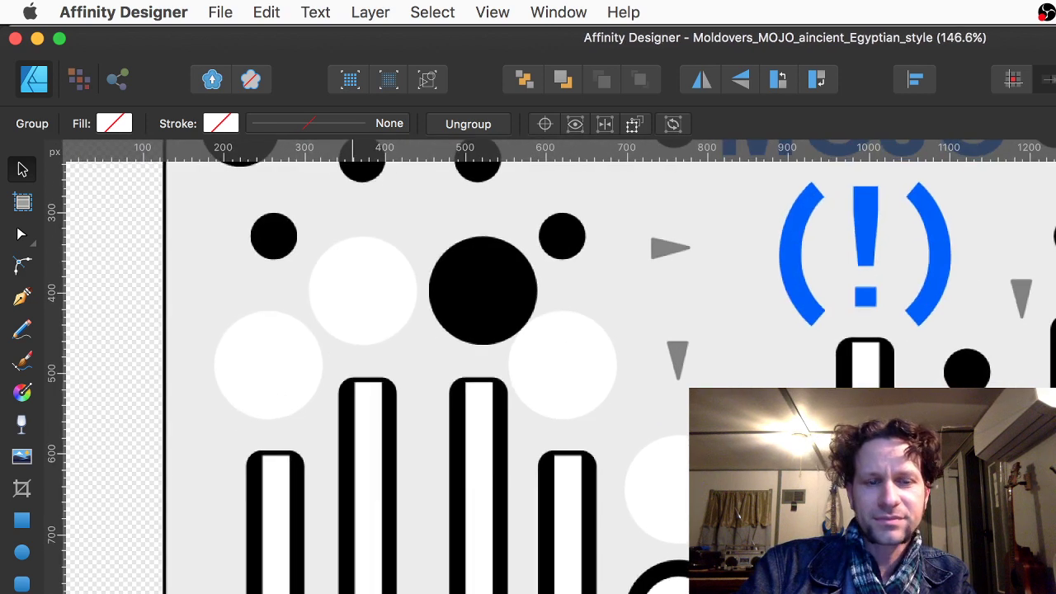
scroll(351, 586, "down", 4)
scroll(1020, 433, "up", 2)
scroll(1020, 433, "down", 3)
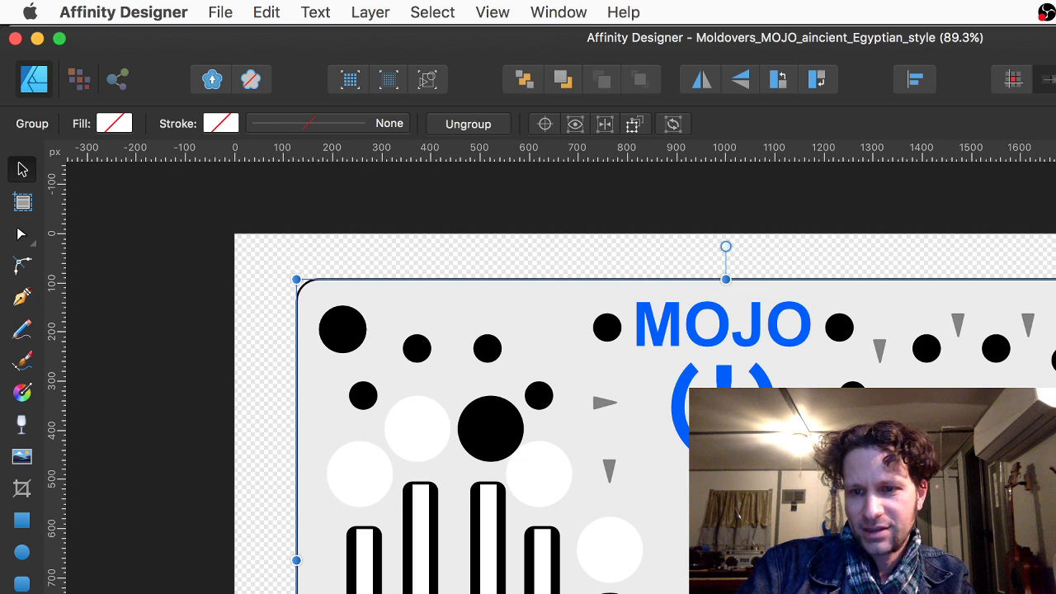
Select the Background pixel layer and compare the MOJO controller photo with the vector drawing
left_click(264, 256)
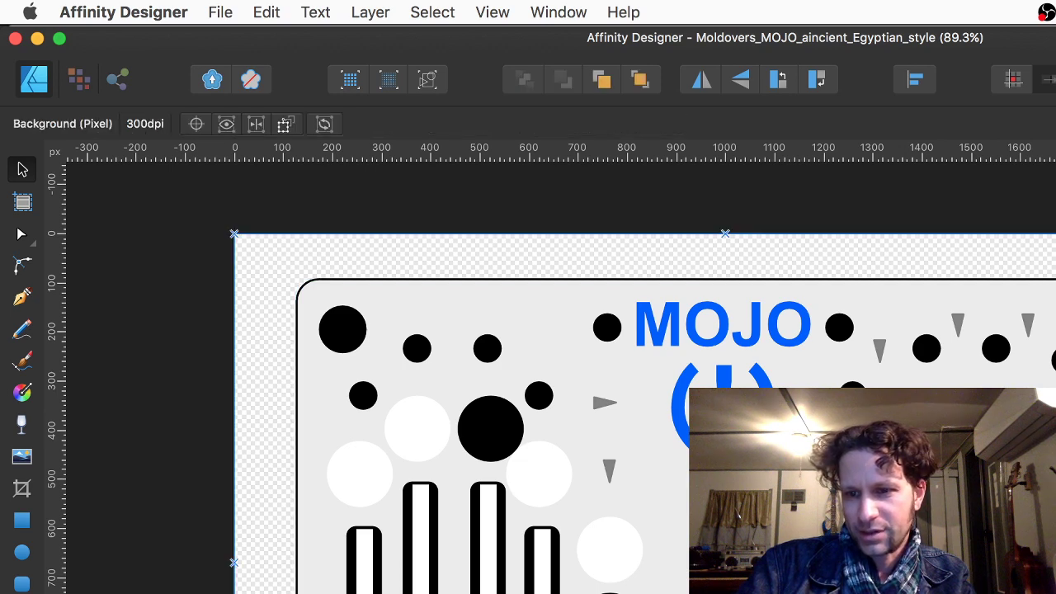
key("super+v")
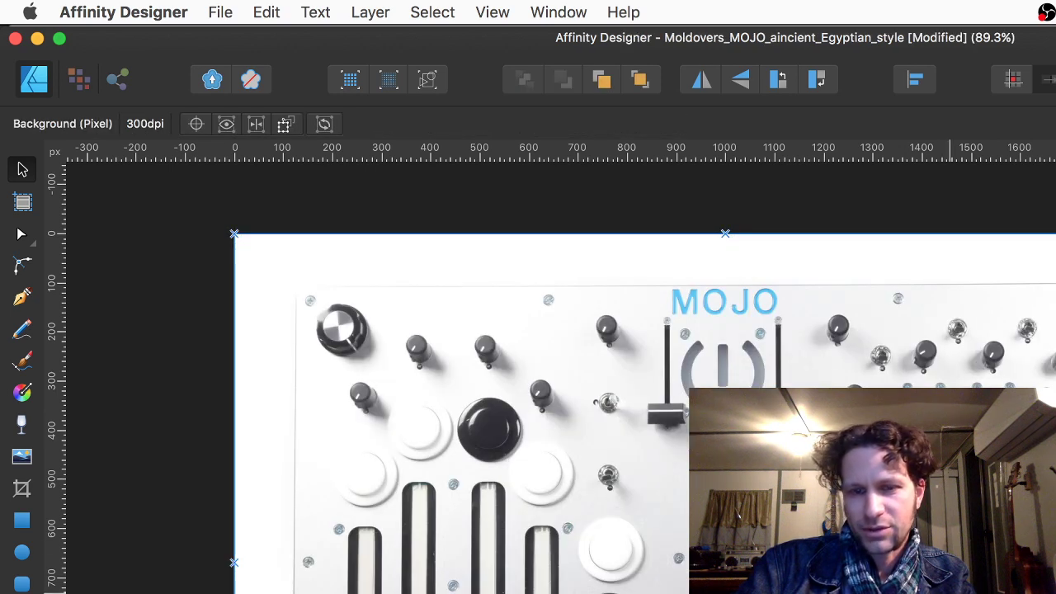
scroll(810, 578, "up", 3)
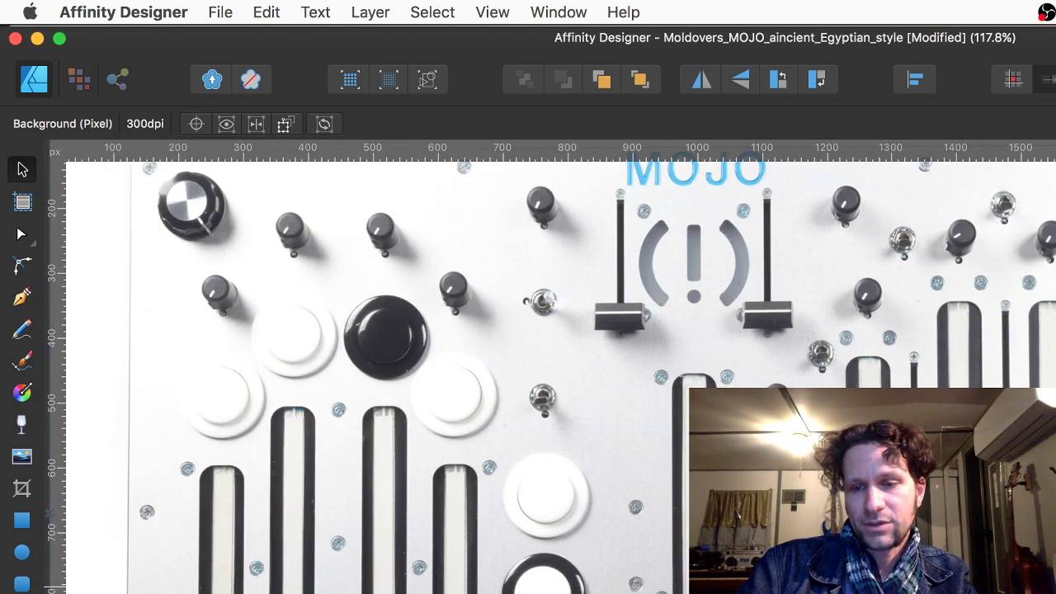
key("super+z")
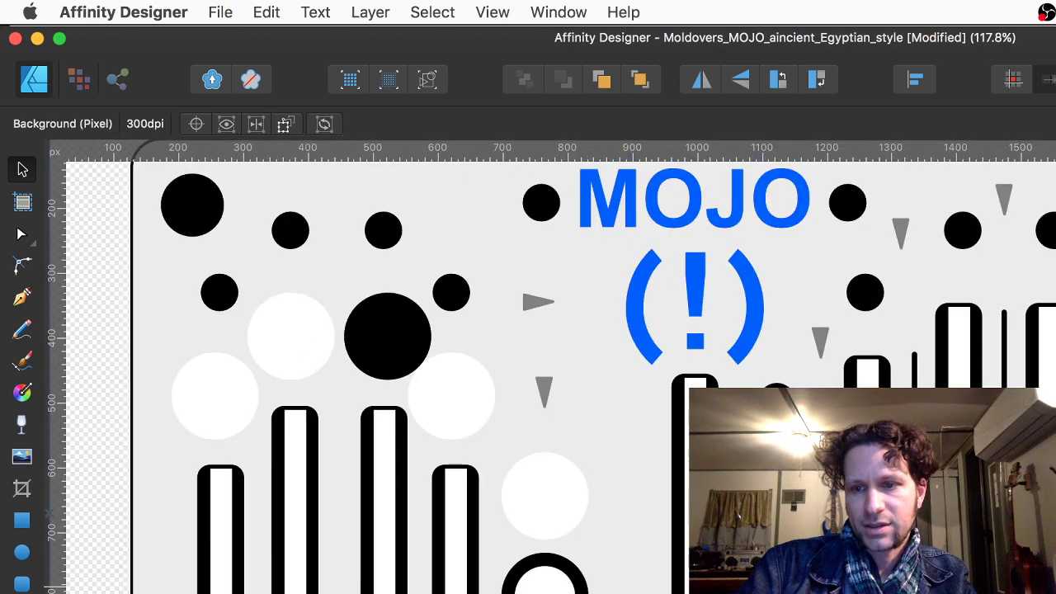
scroll(950, 513, "up", 2)
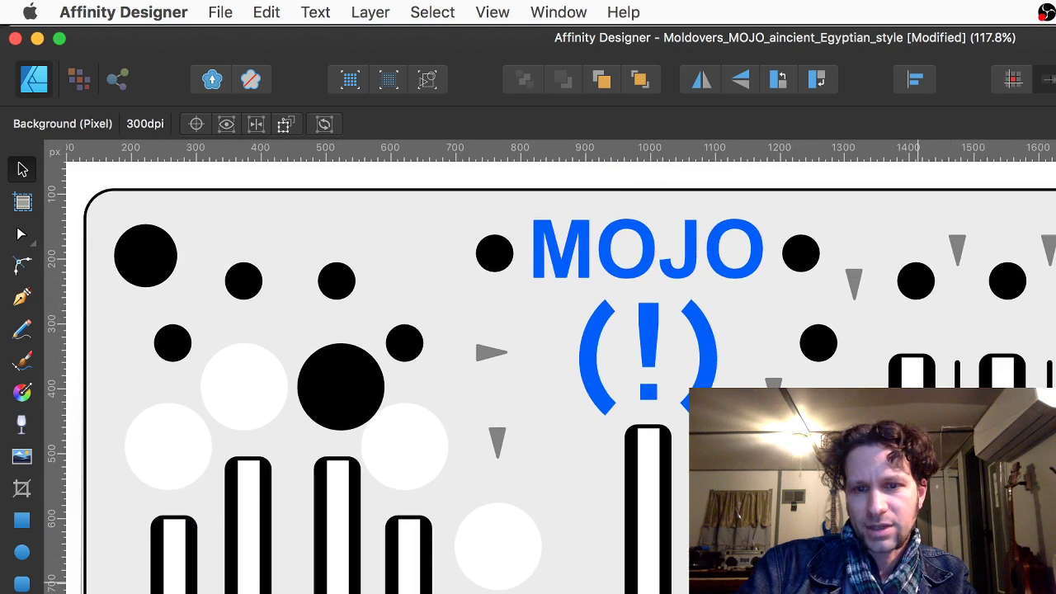
Select individual ellipses in the MOJO artwork with the Node tool to inspect them as separate vector objects
left_click(955, 546)
key("a")
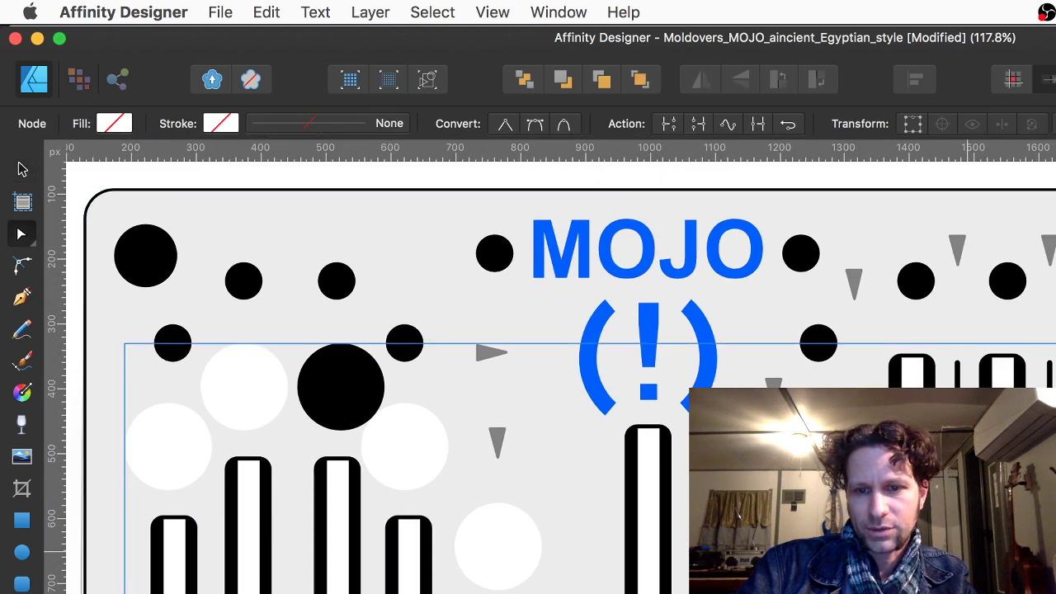
left_click_drag(968, 551, 986, 568)
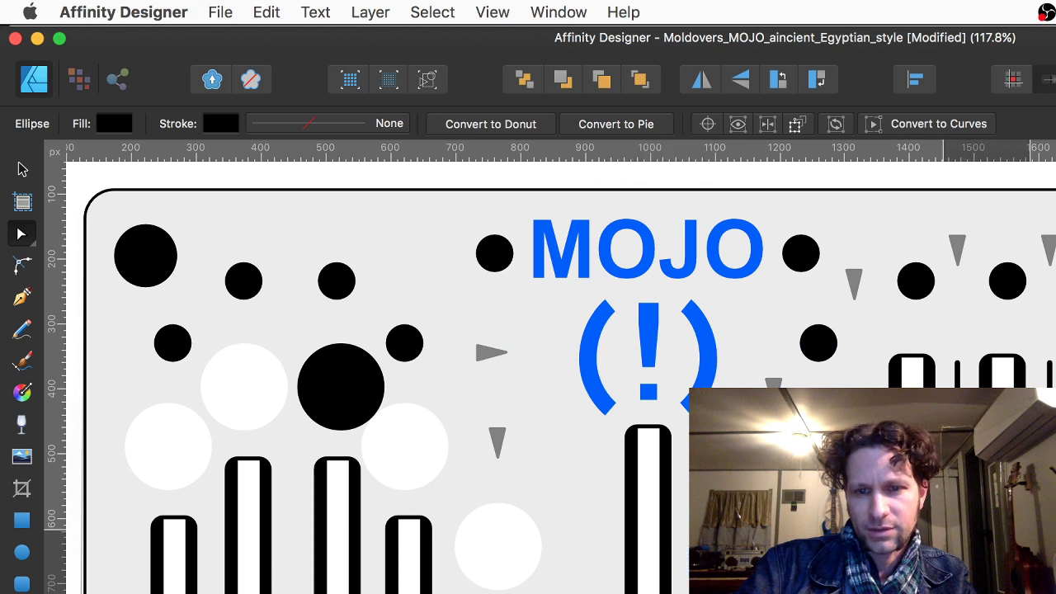
left_click(892, 588)
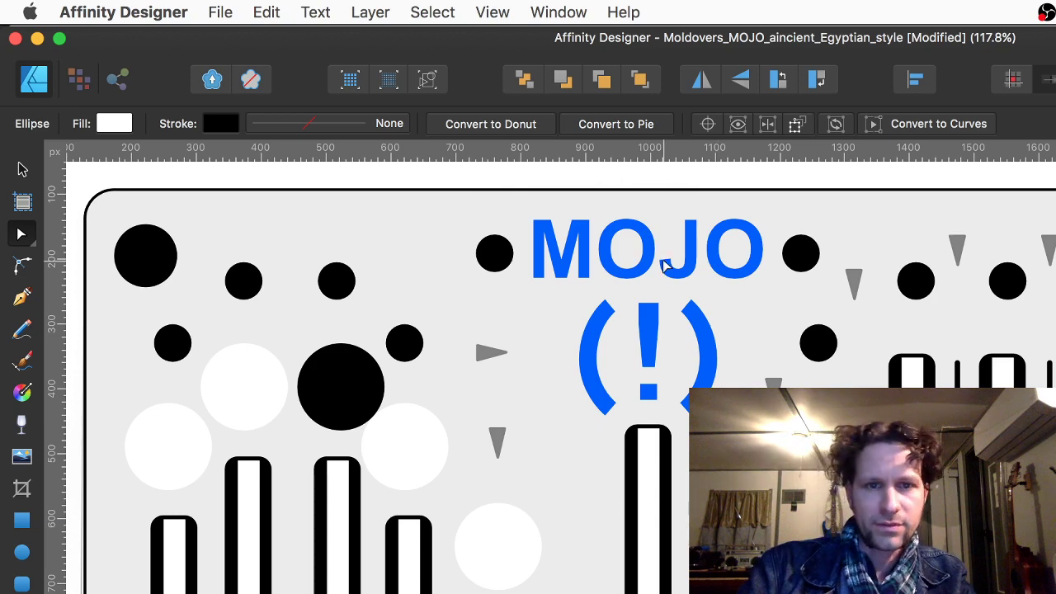
Clear the selection, select all objects in the MOJO document and examine the whole layout and its details
scroll(665, 266, "down", 3)
scroll(664, 267, "down", 5)
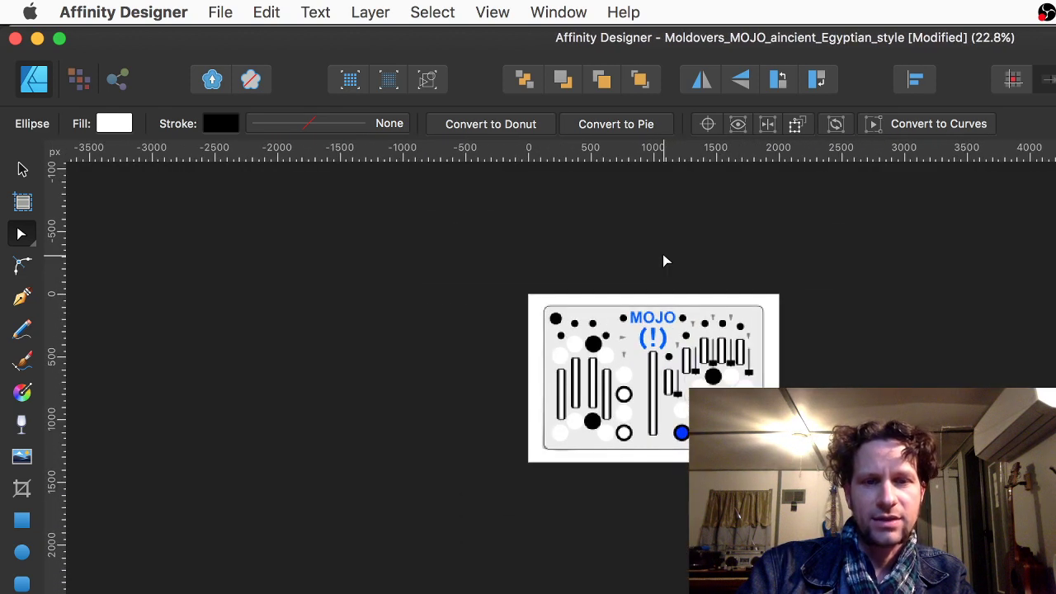
key("Escape")
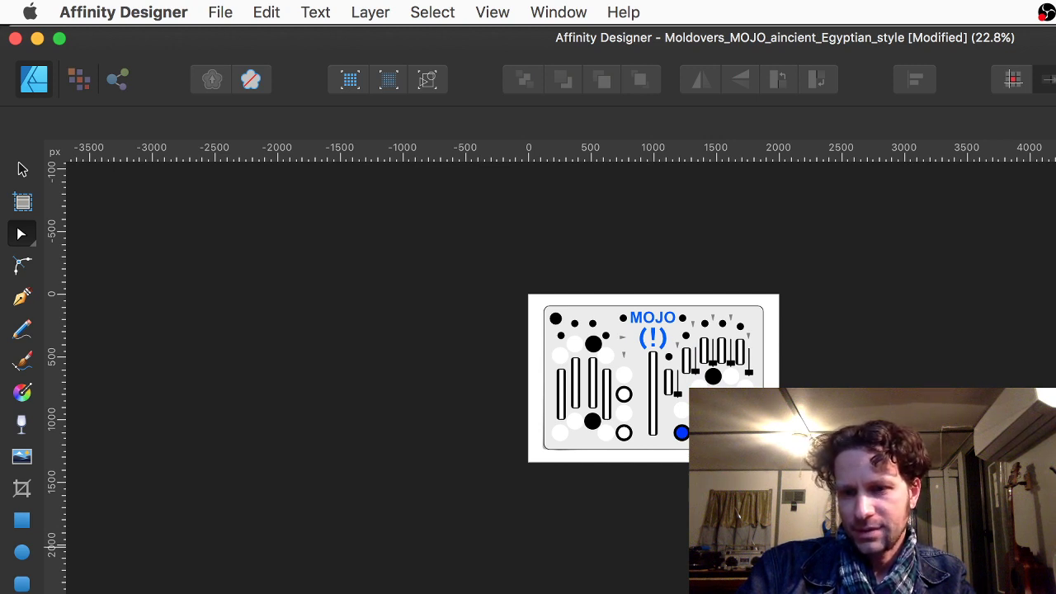
key("super+a")
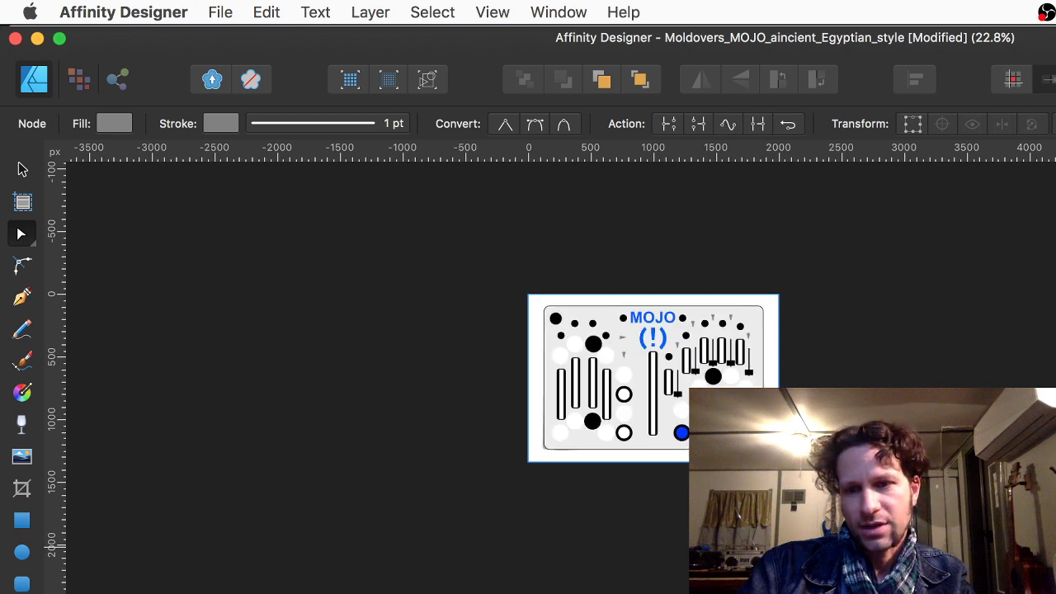
scroll(618, 363, "up", 5)
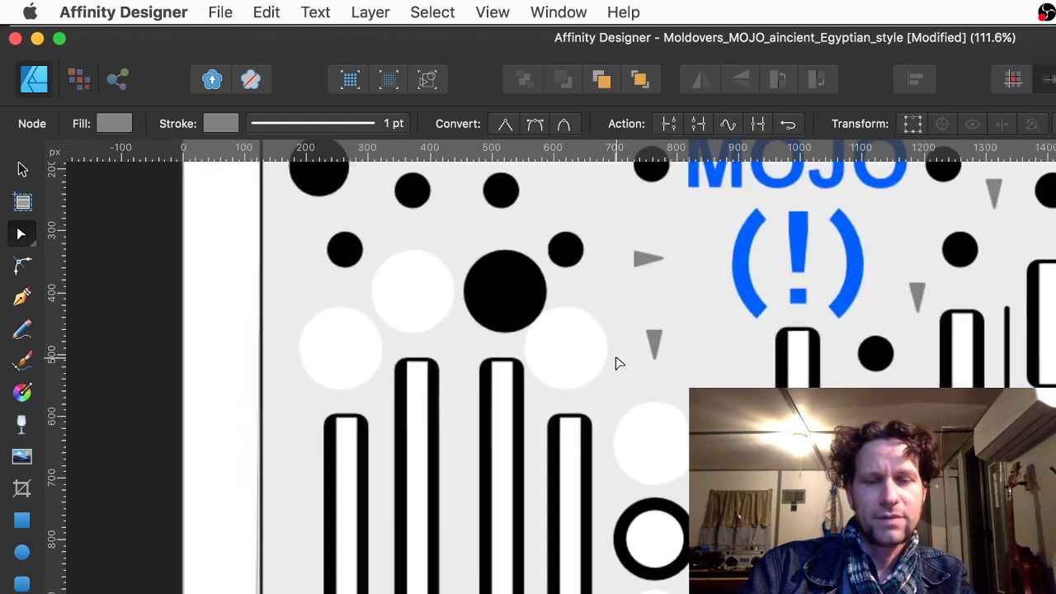
scroll(618, 363, "down", 3)
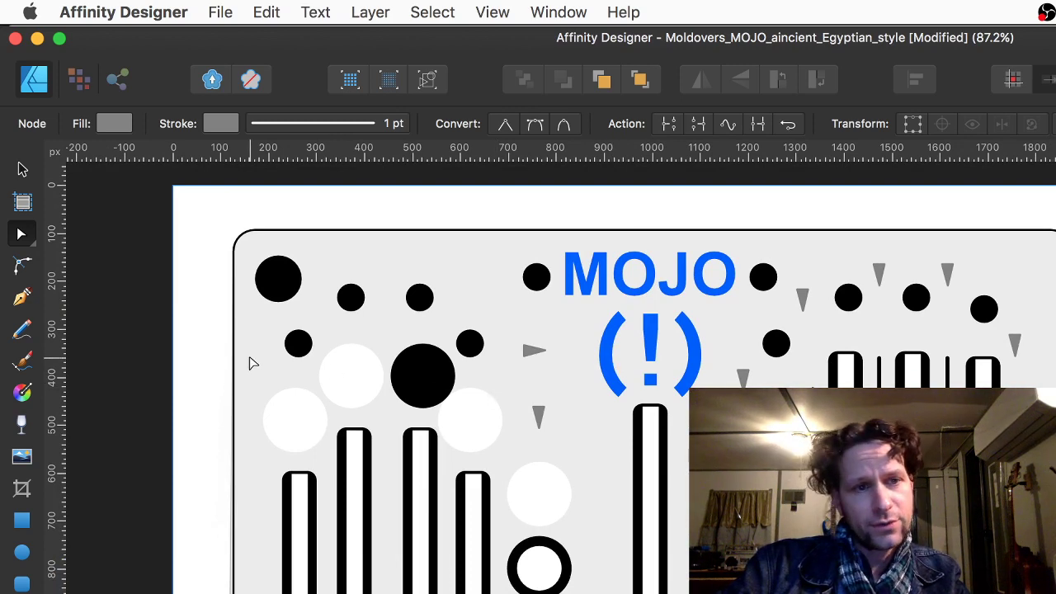
Create a new document and draw a light grey rectangle about 220 mm wide on the page, undoing a trial rotation
key("super+n")
double_click(325, 370)
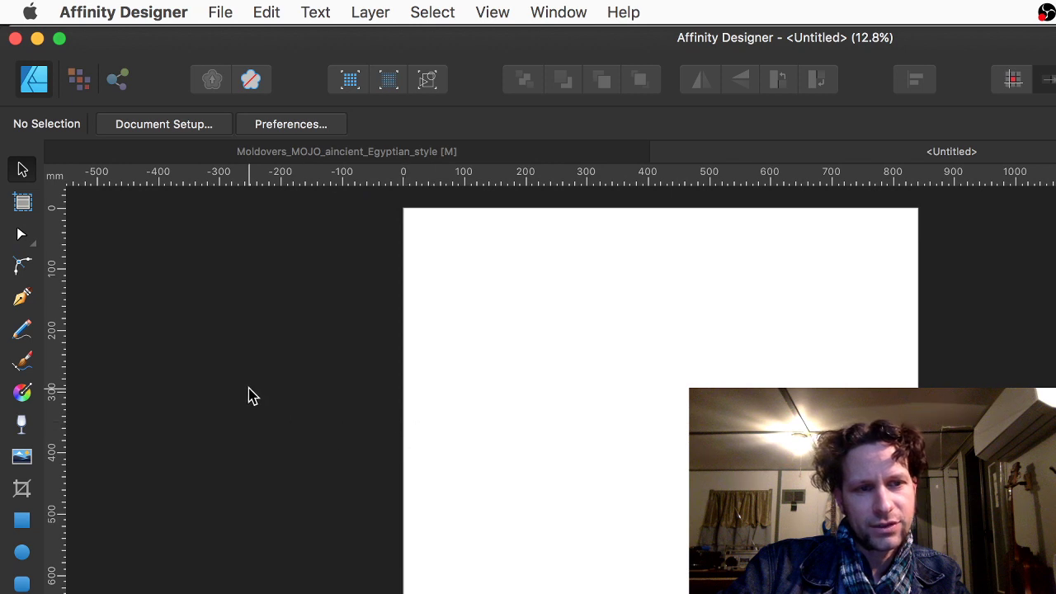
left_click(19, 301)
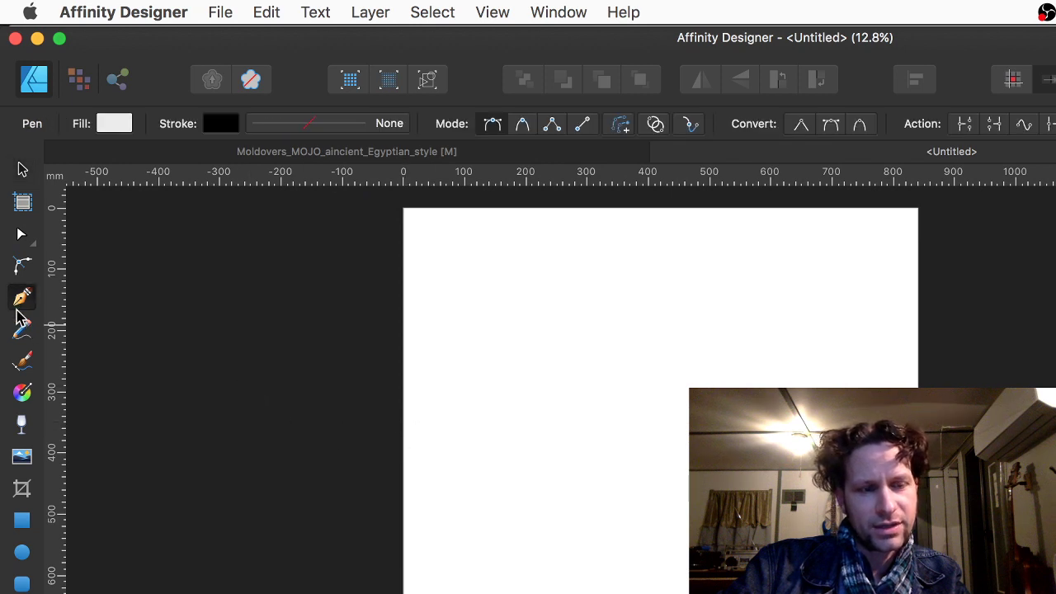
left_click(22, 518)
left_click_drag(550, 454, 686, 586)
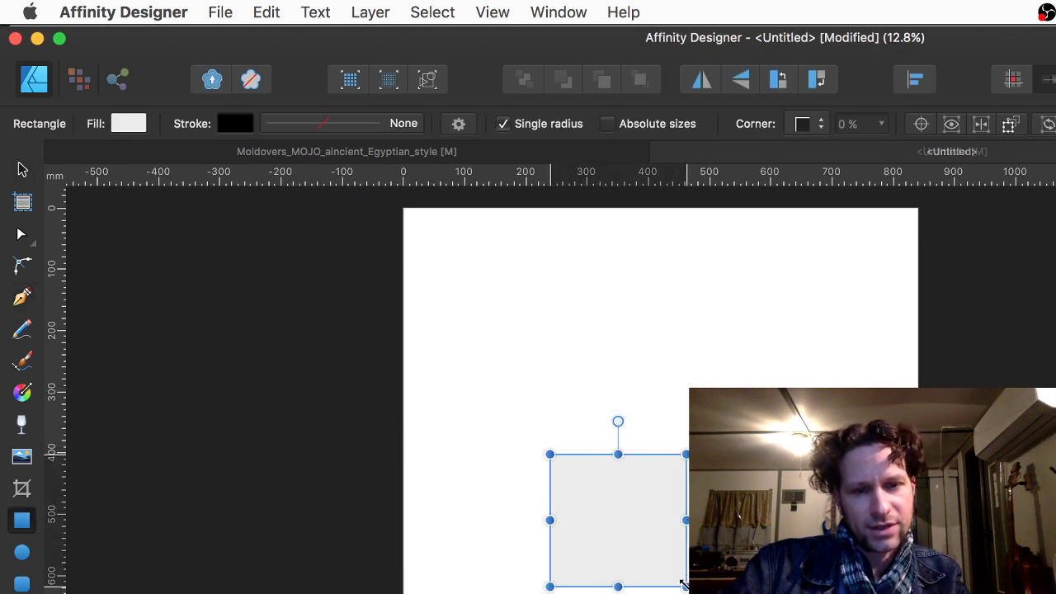
left_click_drag(622, 427, 649, 424)
key("super+z")
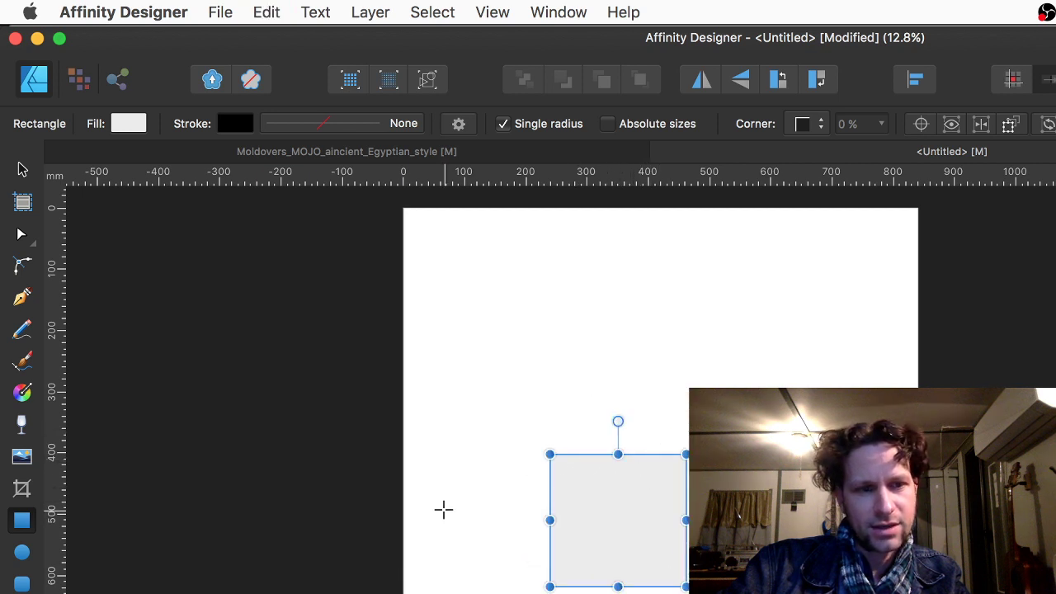
Draw an ellipse about 245 mm wide overlapping the rectangle's lower corner and fill it with dark red (H 0, S 42, L 36)
left_click(21, 552)
left_click_drag(471, 593, 621, 521)
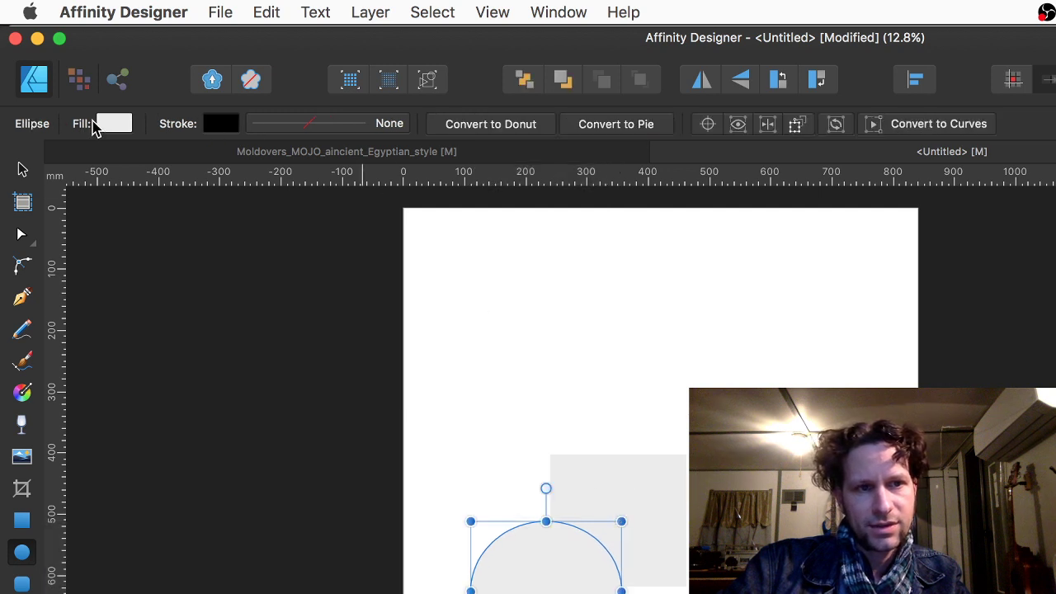
left_click(115, 126)
left_click(249, 273)
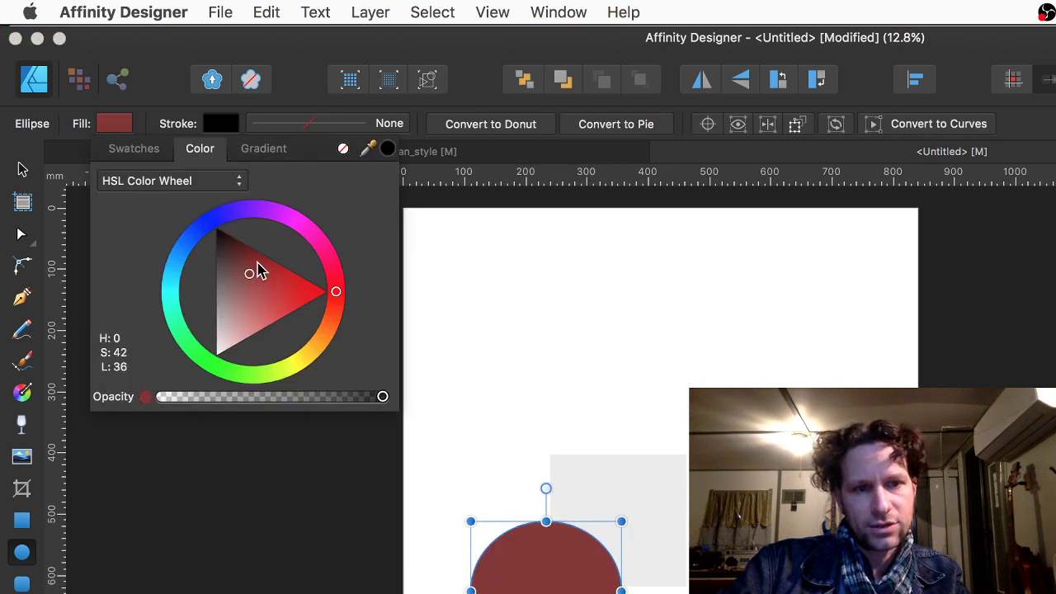
Apply a diagonal linear gradient fill to the ellipse and change the gradient's end stop colour to dark blue
left_click(28, 396)
left_click_drag(567, 593, 512, 556)
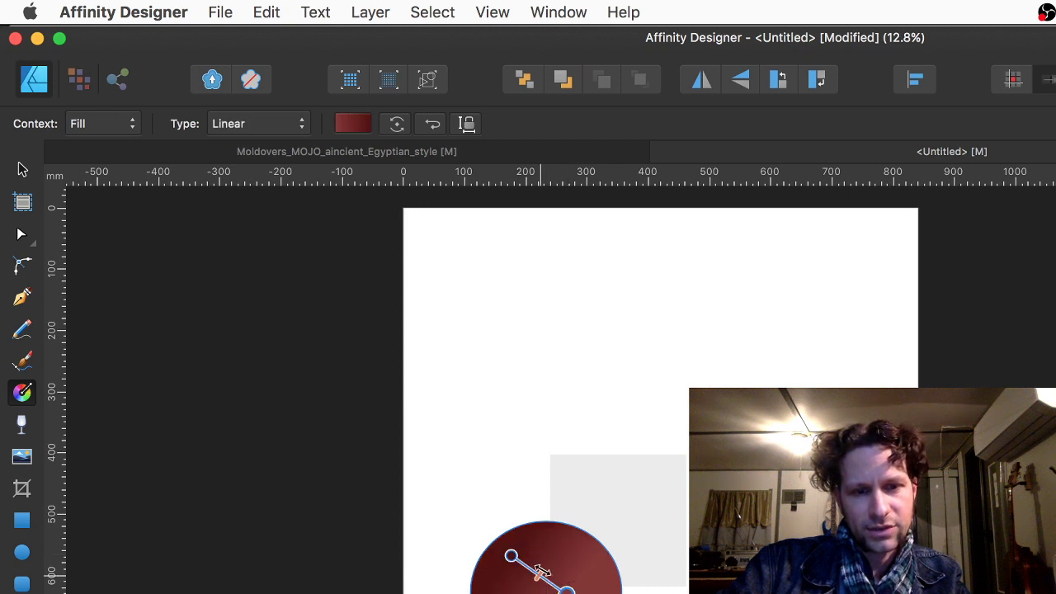
mouse_move(564, 586)
left_mouse_down()
mouse_move(602, 593)
mouse_move(520, 567)
mouse_move(589, 593)
mouse_move(563, 586)
left_mouse_up()
left_click(351, 128)
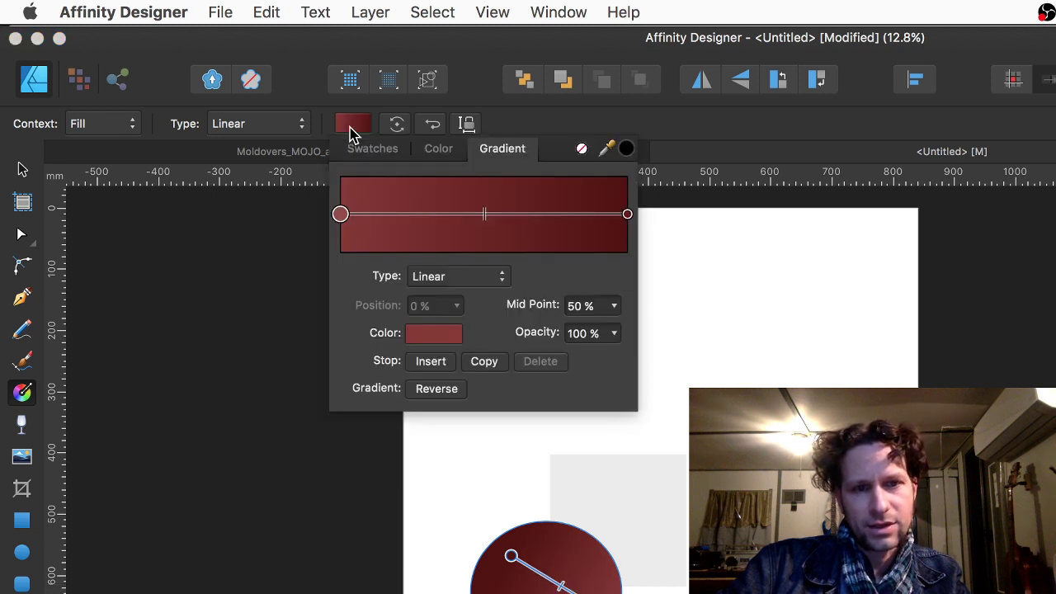
left_click(627, 215)
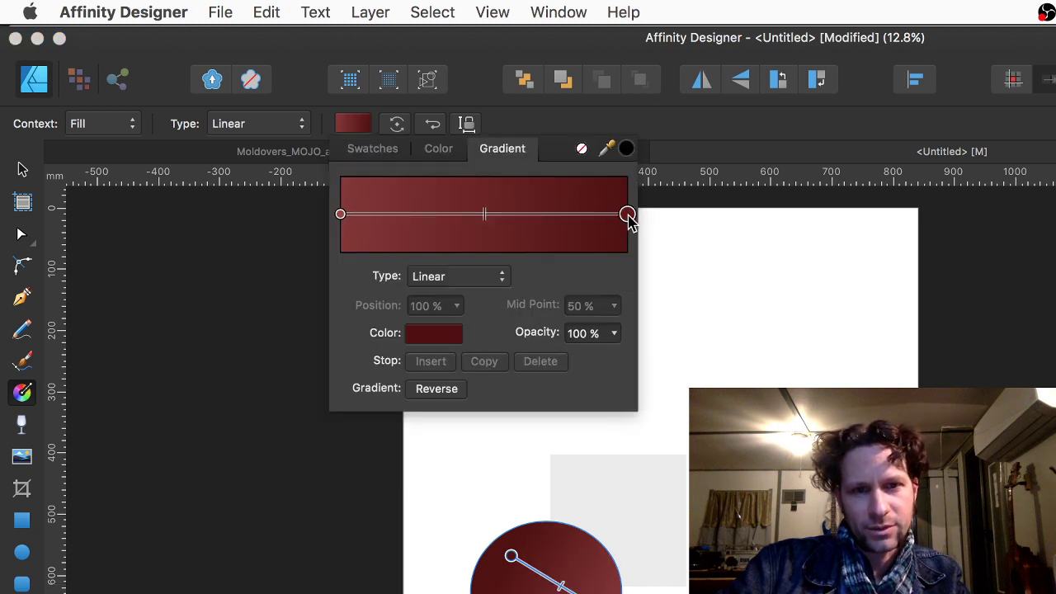
left_click(446, 342)
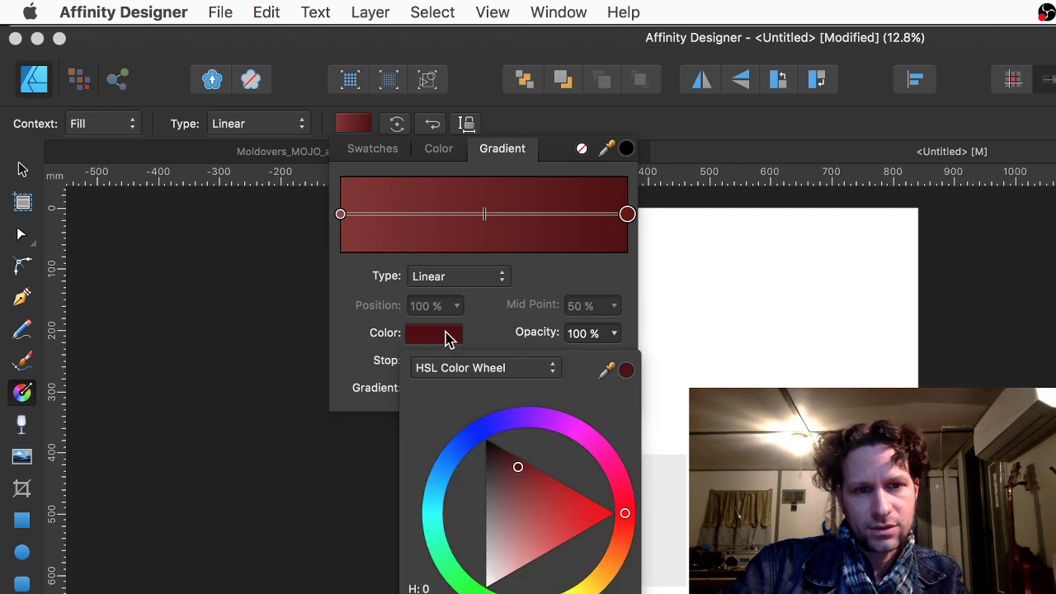
left_click(487, 429)
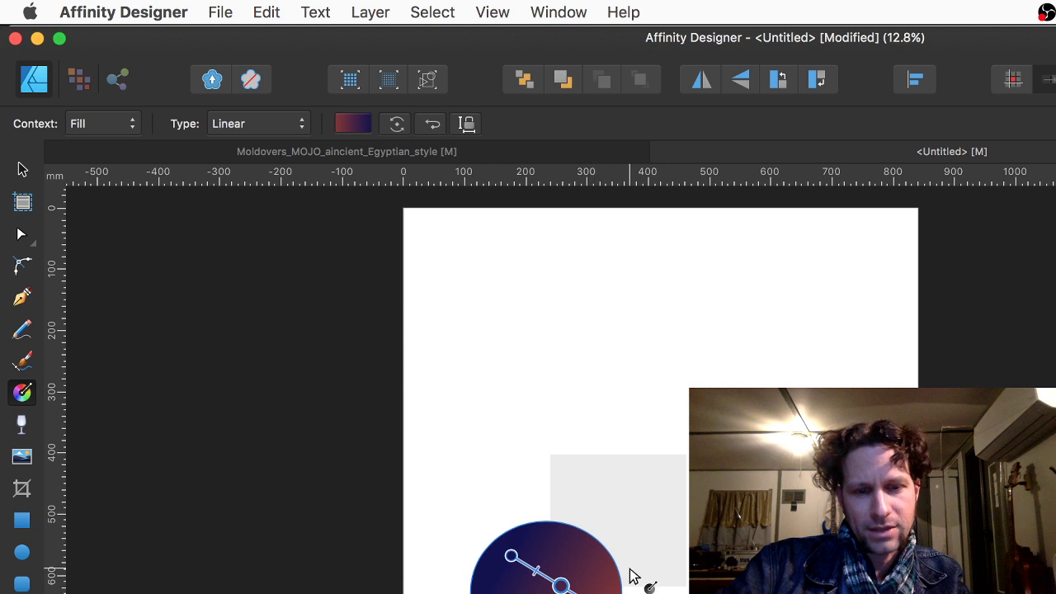
Select the gradient ellipse together with the grey rectangle and combine them into one curve with a boolean Xor operation
key("v")
left_click(657, 532, "shift")
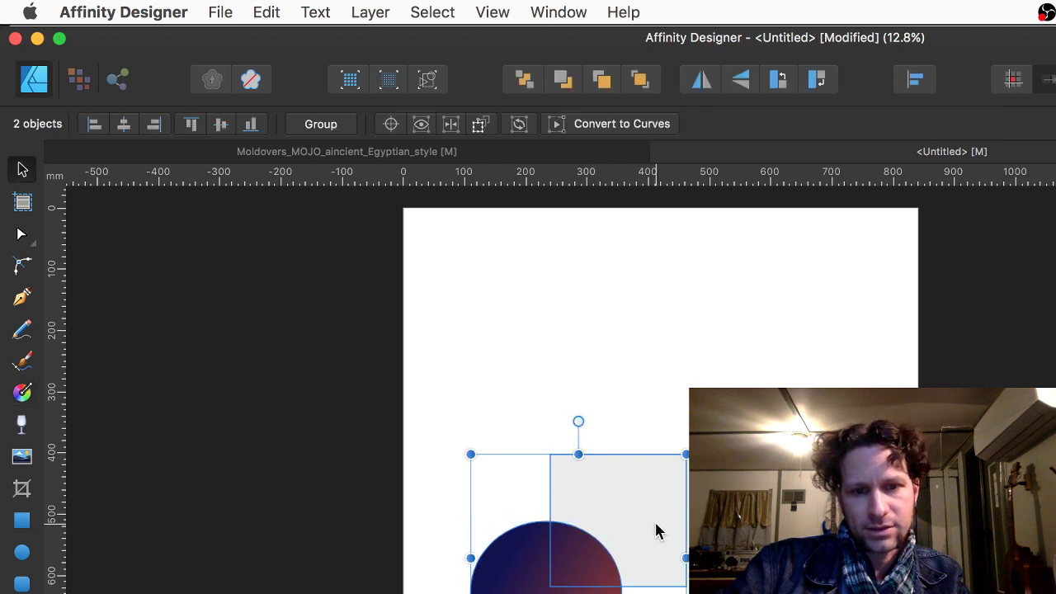
key("super+alt+x")
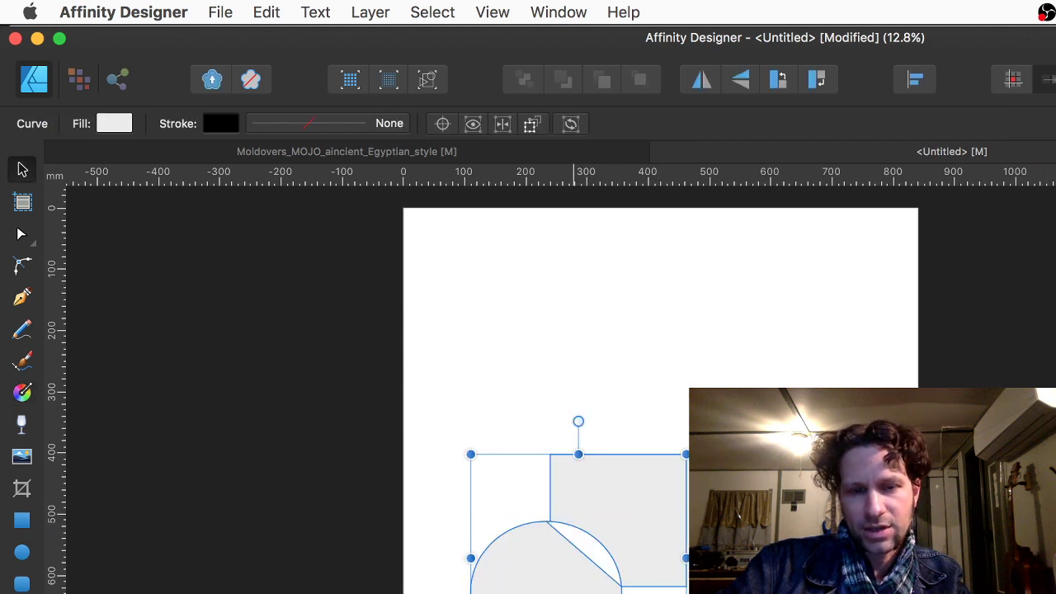
Undo the boolean Xor so the gradient ellipse and the grey rectangle are separate objects again
scroll(681, 584, "up", 5)
key("super+z")
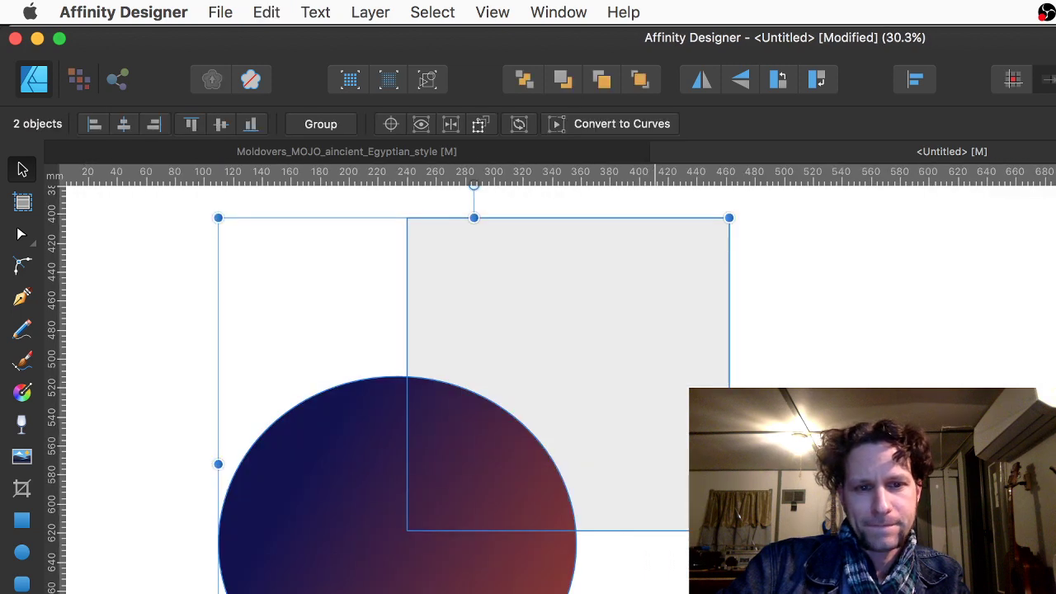
scroll(681, 584, "down", 3)
Deselect the shapes, draw a freehand curve with the Pencil tool, and try node editing on it, undoing the trial changes
left_click(22, 330)
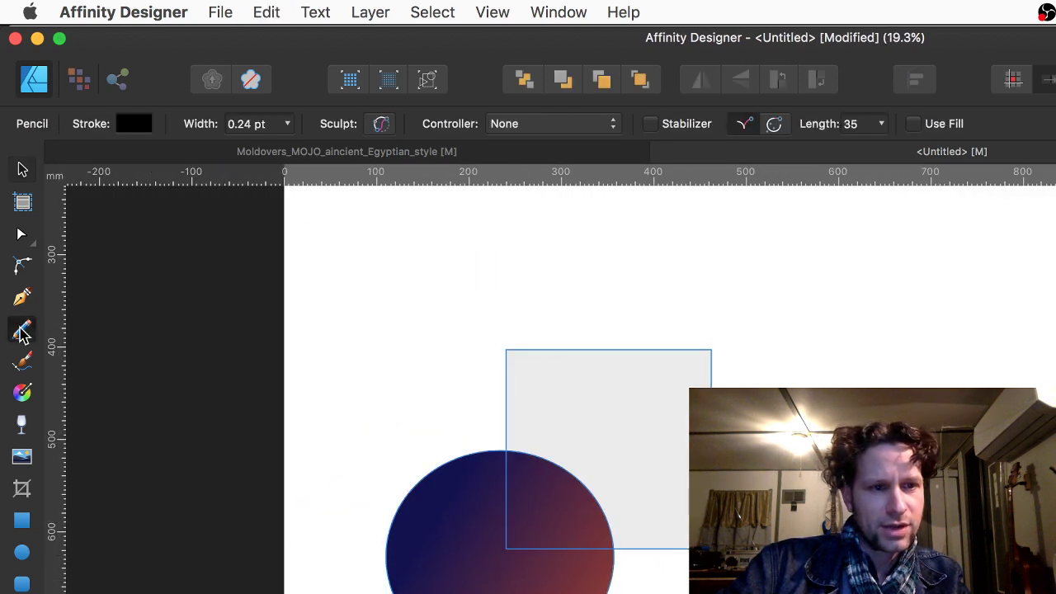
key("super+d")
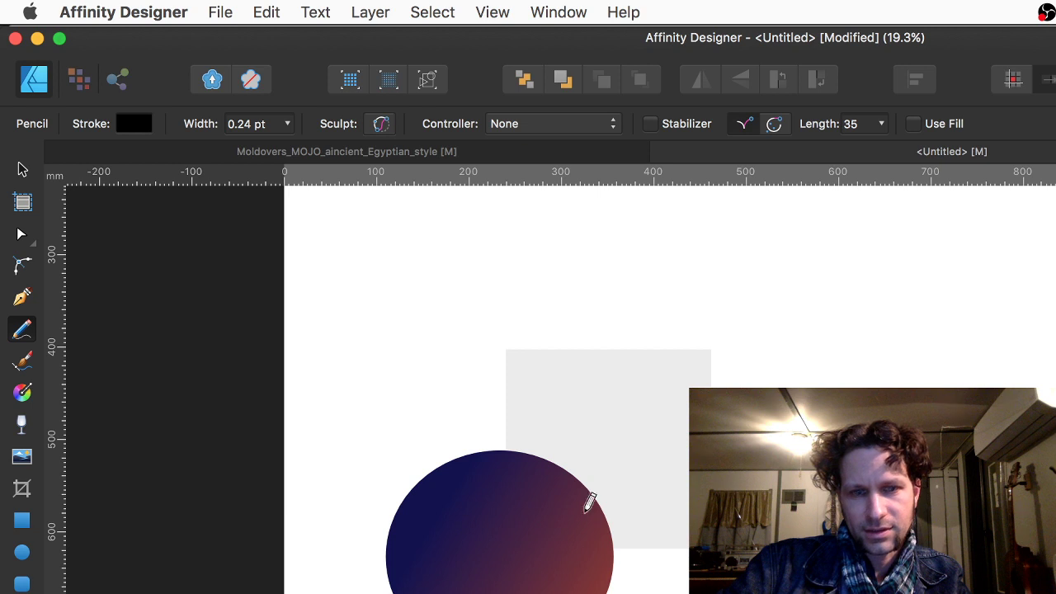
key("a")
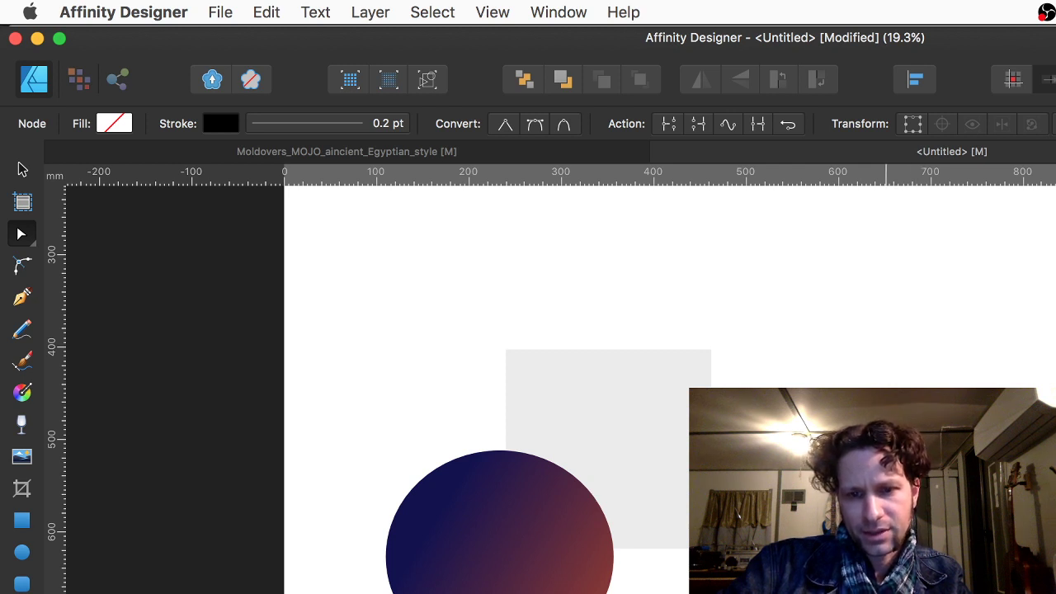
key("super+d")
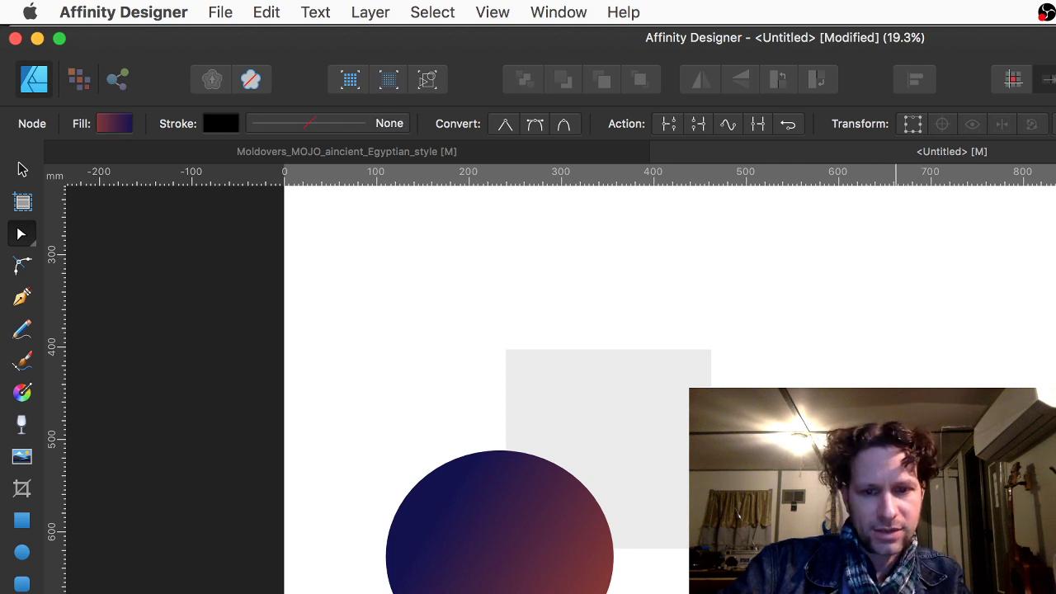
key("super+z")
key("super+z")
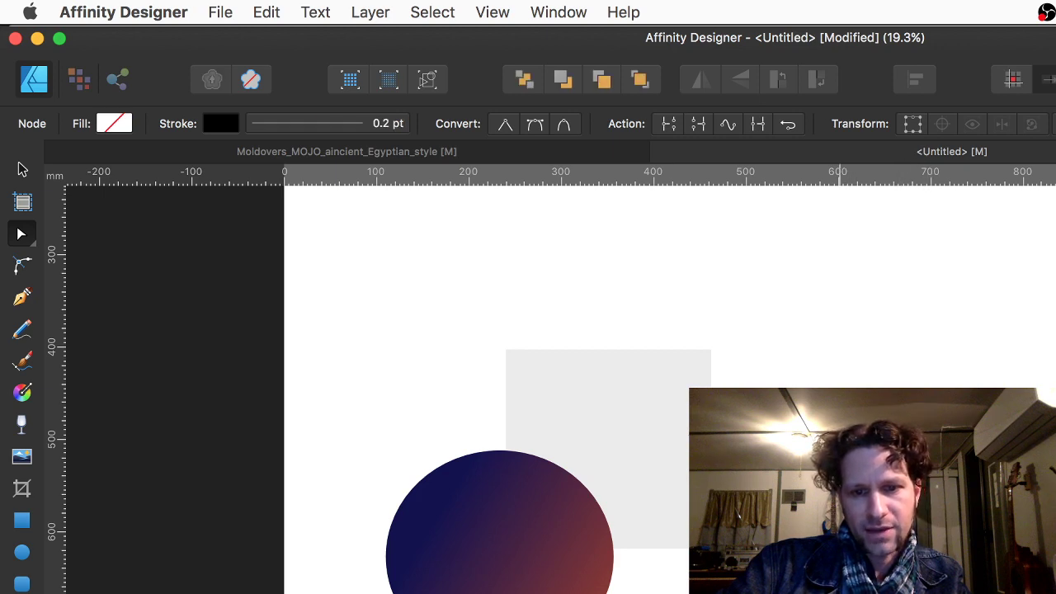
Set the stroke width of the freehand curve to 33 pt
left_click(219, 128)
left_click(272, 130)
left_click_drag(319, 190, 337, 190)
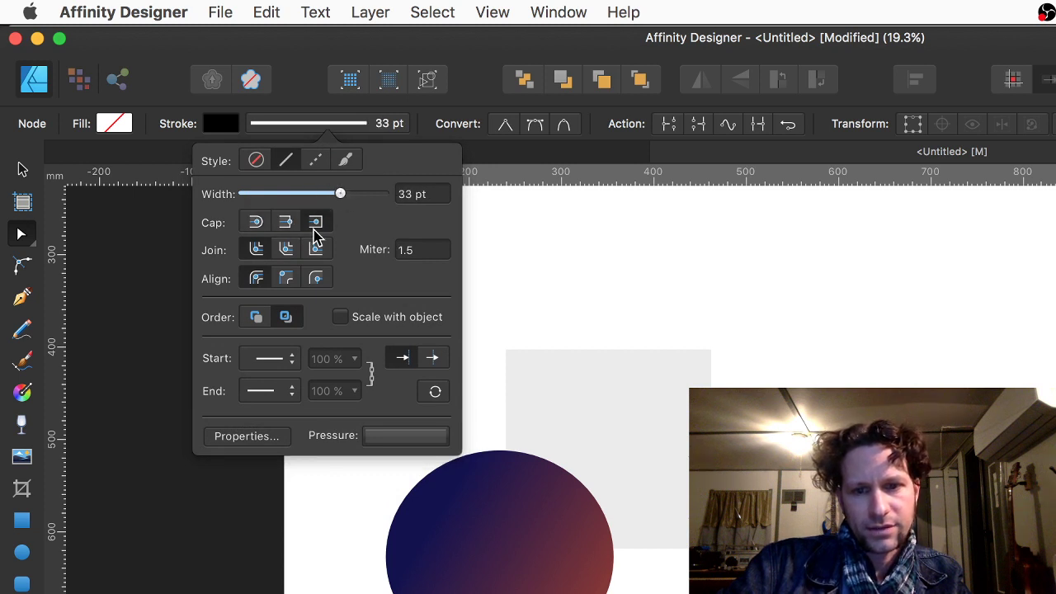
left_click(906, 495)
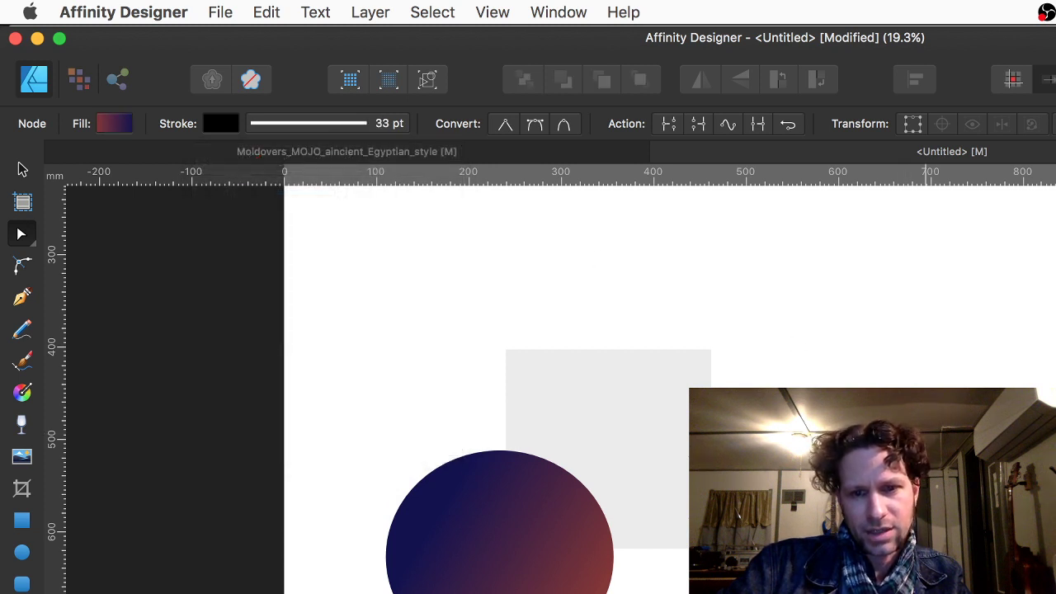
left_click(896, 528)
scroll(862, 546, "down", 3)
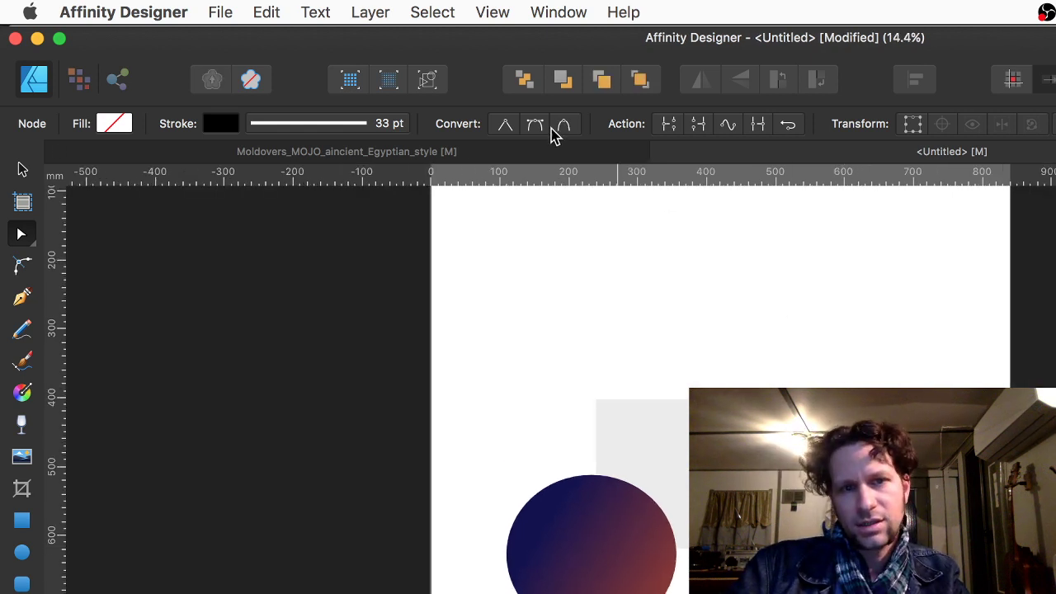
Compare the Moldovers_MOJO_aincient_Egyptian_style panel artwork with the untitled practice drawing
left_click(543, 157)
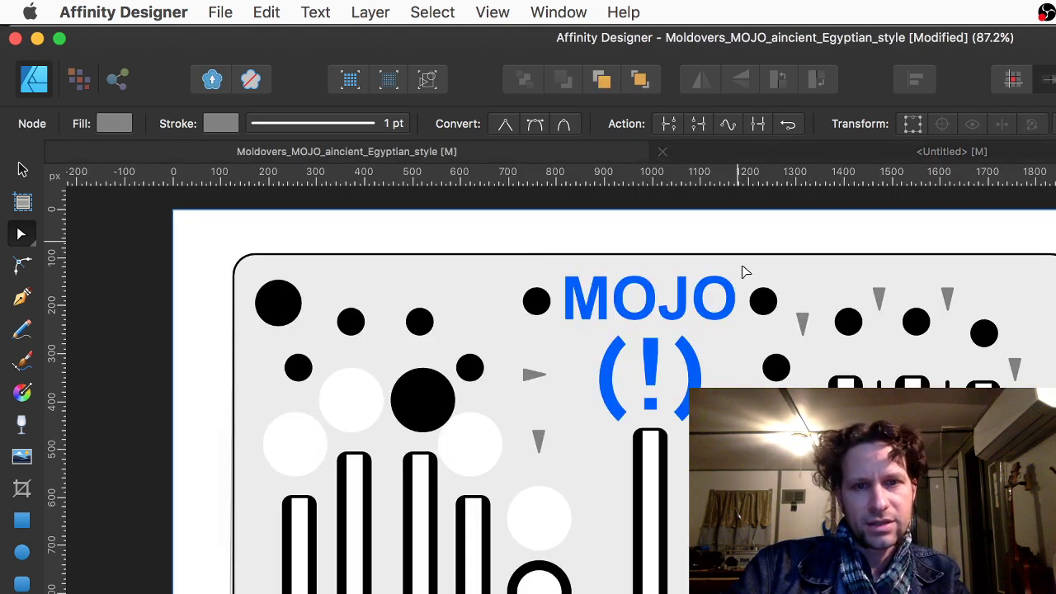
left_click(766, 441)
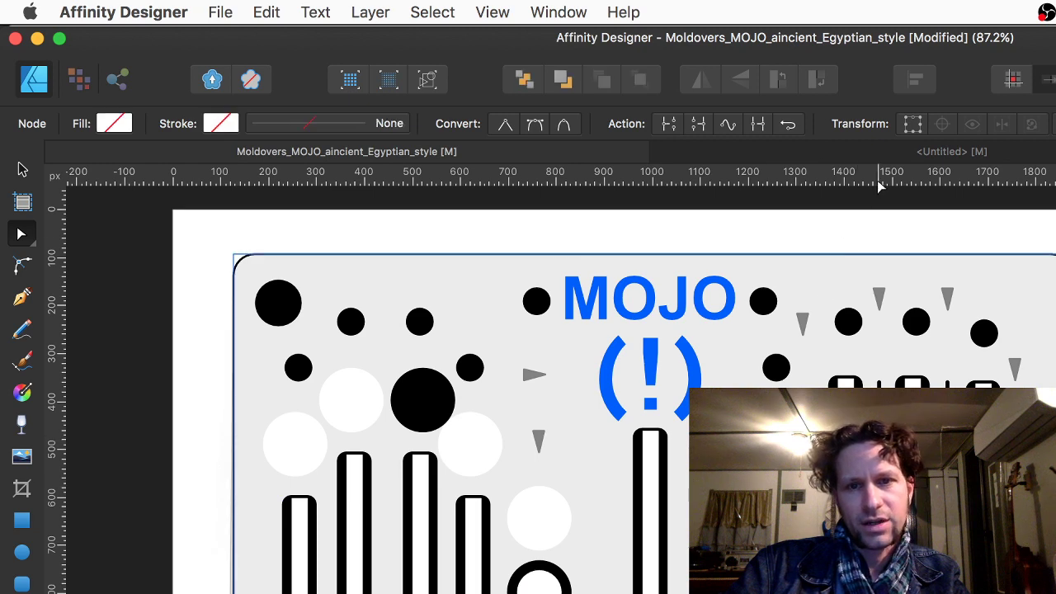
left_click(911, 153)
scroll(655, 506, "up", 3)
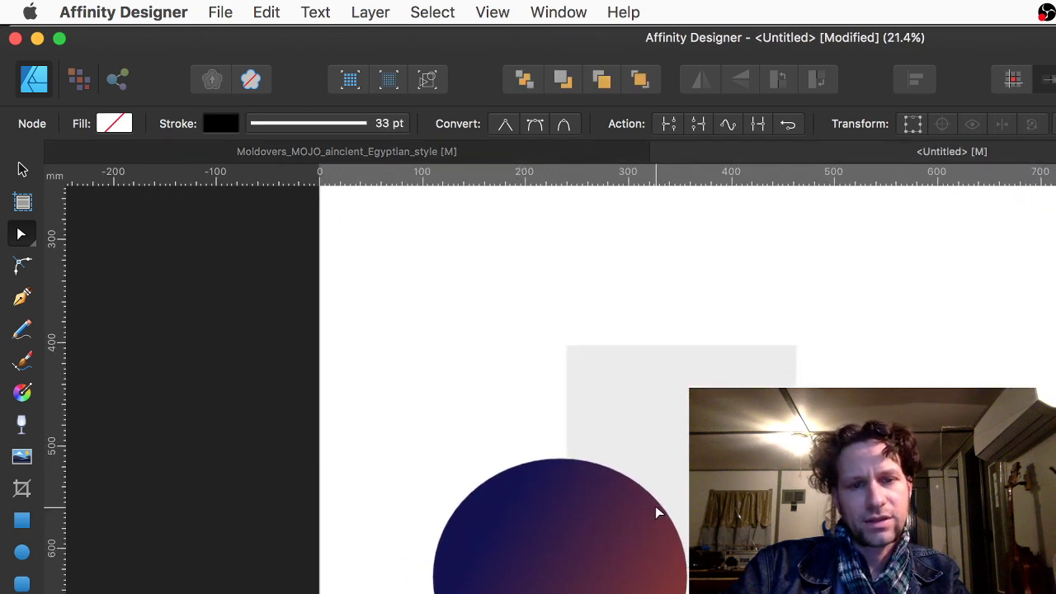
key("v")
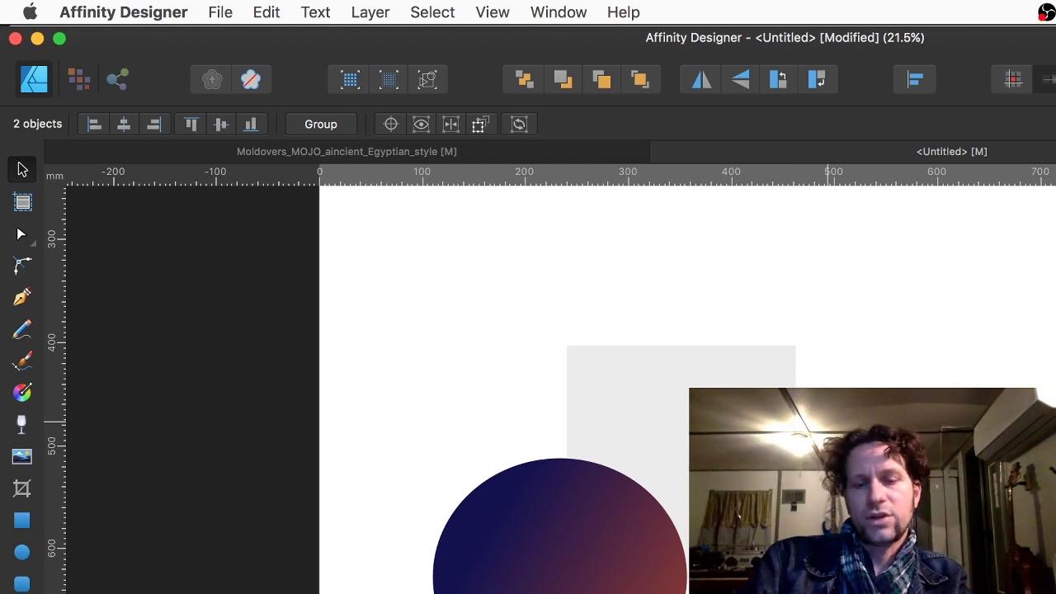
left_click(816, 423)
left_click(389, 155)
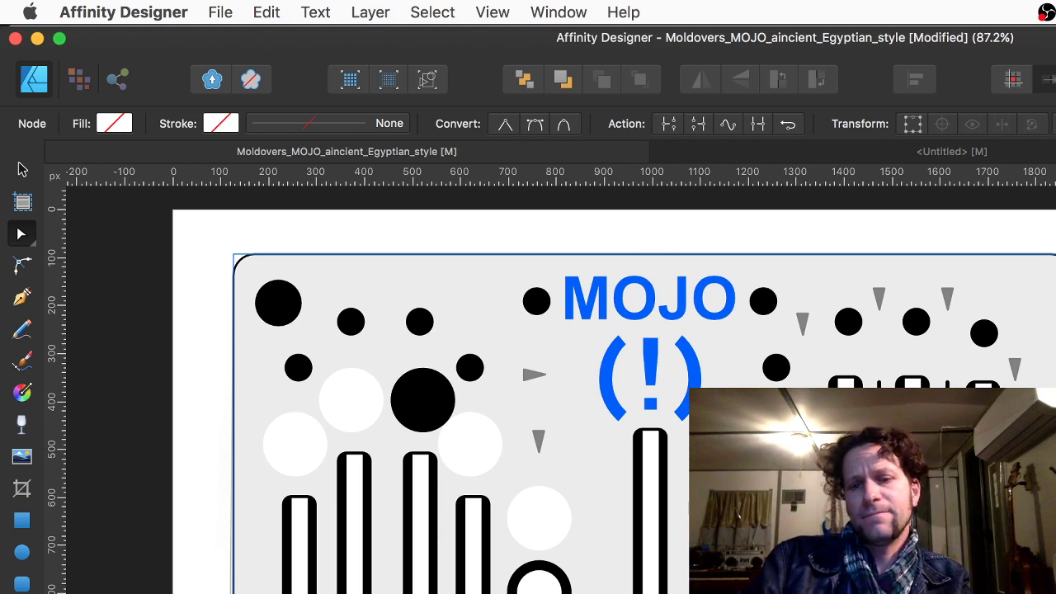
left_click(198, 231)
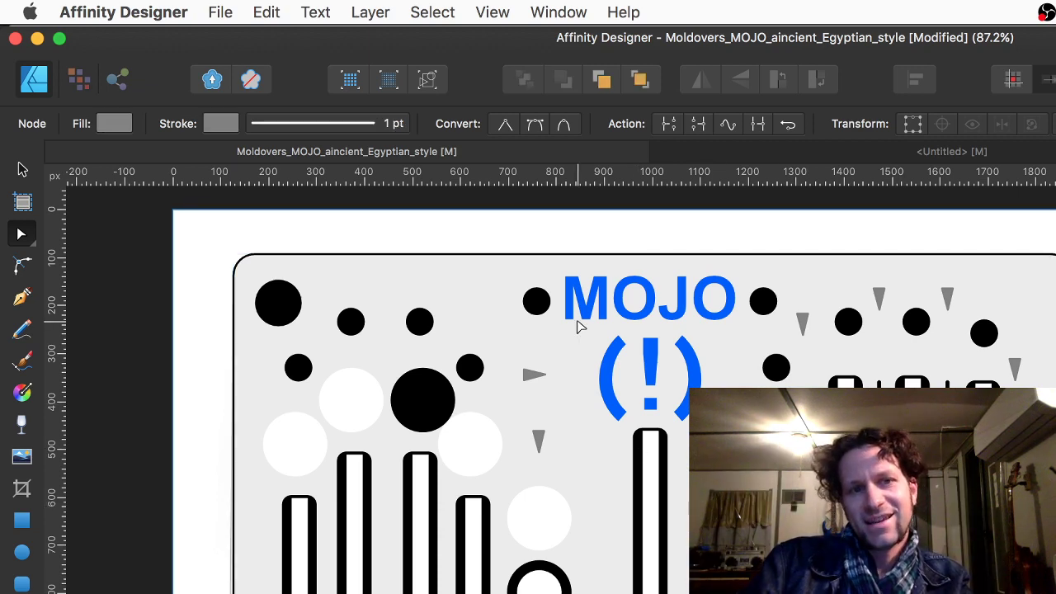
Switch to Affinity Photo and examine the toy walker photo IMG-4684.jpg up close
key("super+Tab")
key("super+Tab")
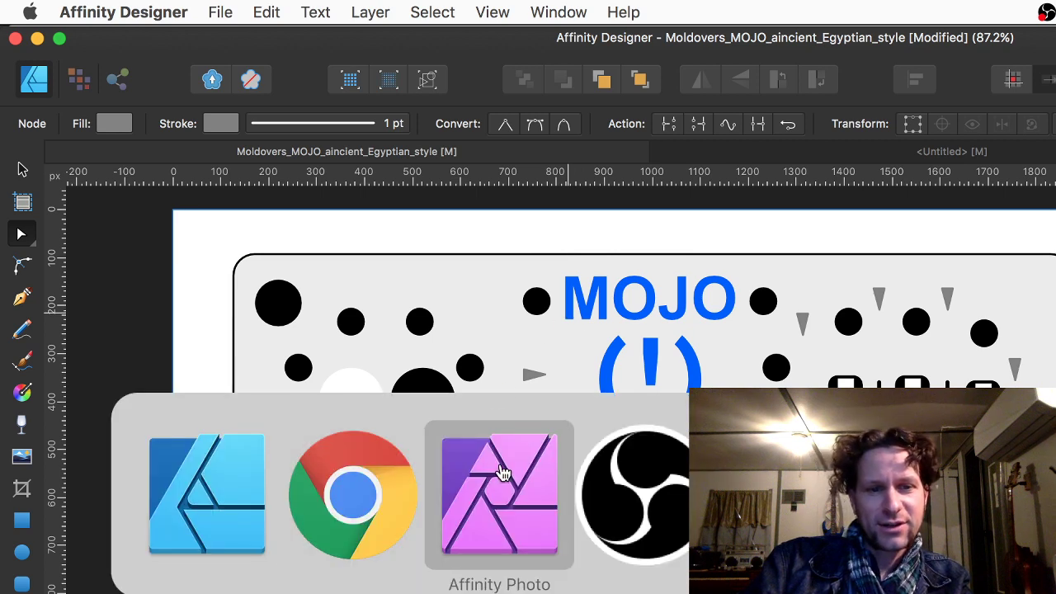
scroll(590, 528, "up", 5)
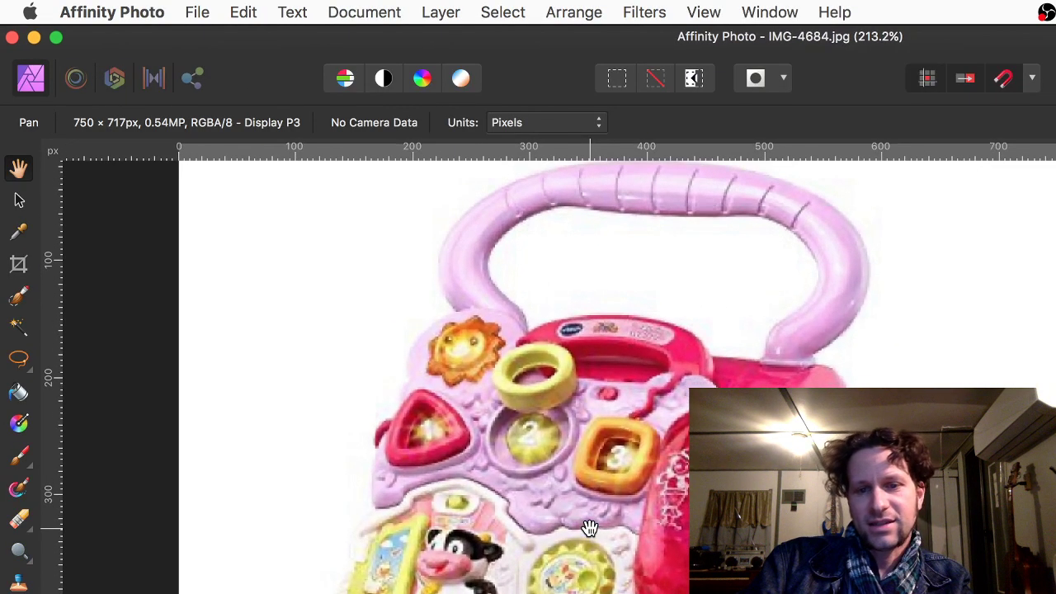
scroll(590, 528, "up", 4)
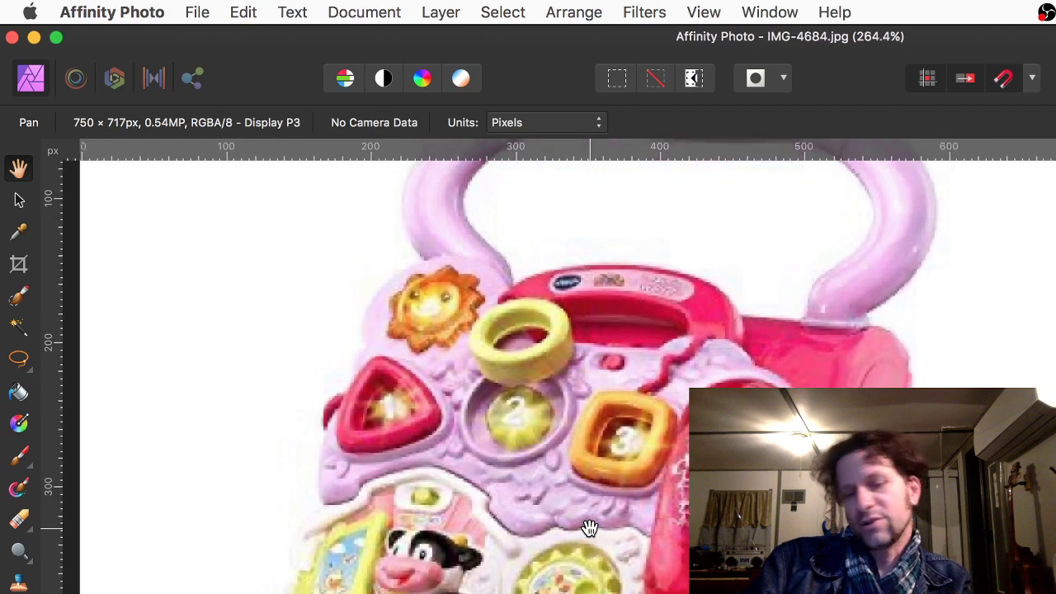
left_click_drag(629, 592, 615, 593)
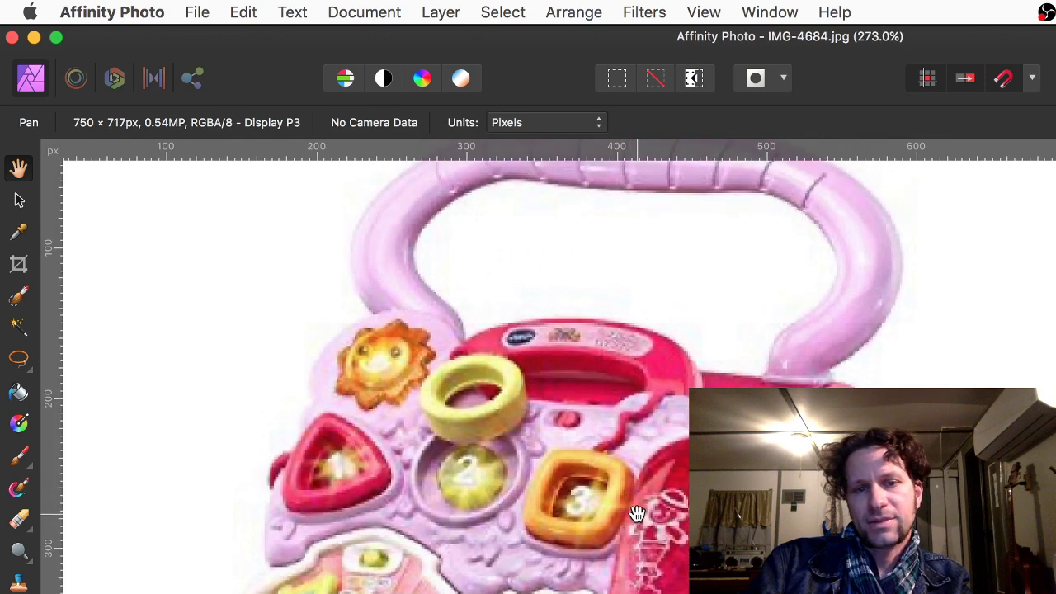
scroll(603, 369, "down", 4)
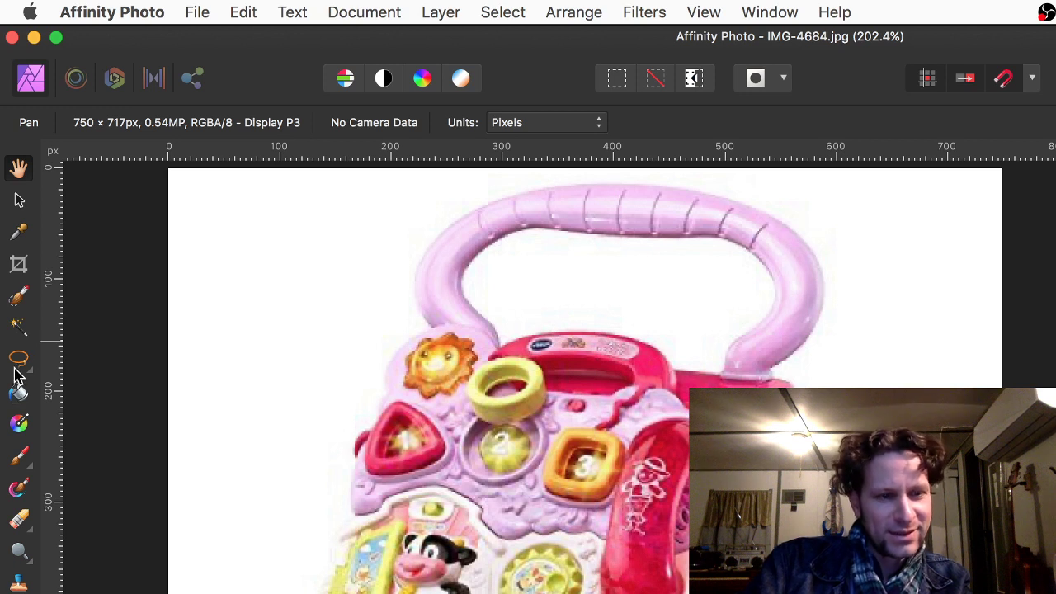
Try painting over the toy walker's handle and front panel with the 85 px Clone Brush, and undo the strokes
left_click(22, 203)
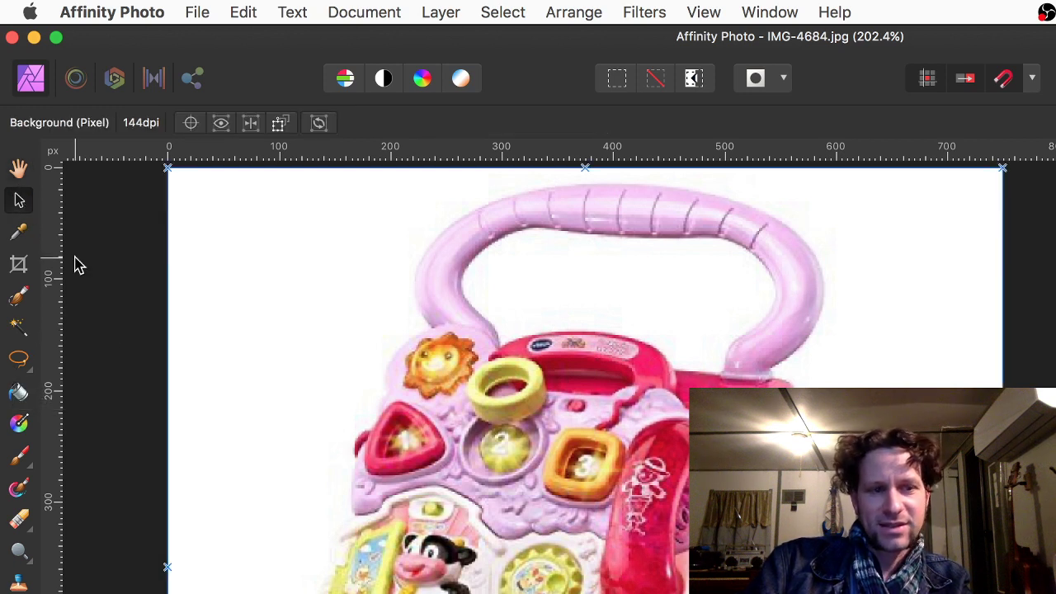
left_click(22, 580)
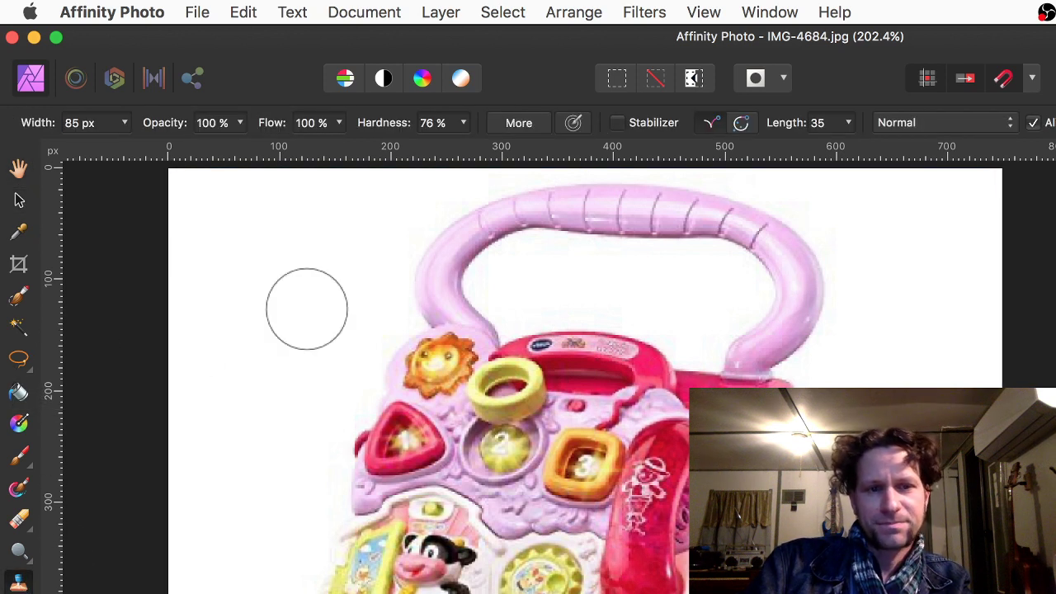
left_click(323, 323, "alt")
mouse_move(396, 368)
left_mouse_down()
mouse_move(405, 377)
mouse_move(510, 335)
left_mouse_up()
key("ctrl+z")
key("ctrl+z")
key("ctrl+z")
key("ctrl+z")
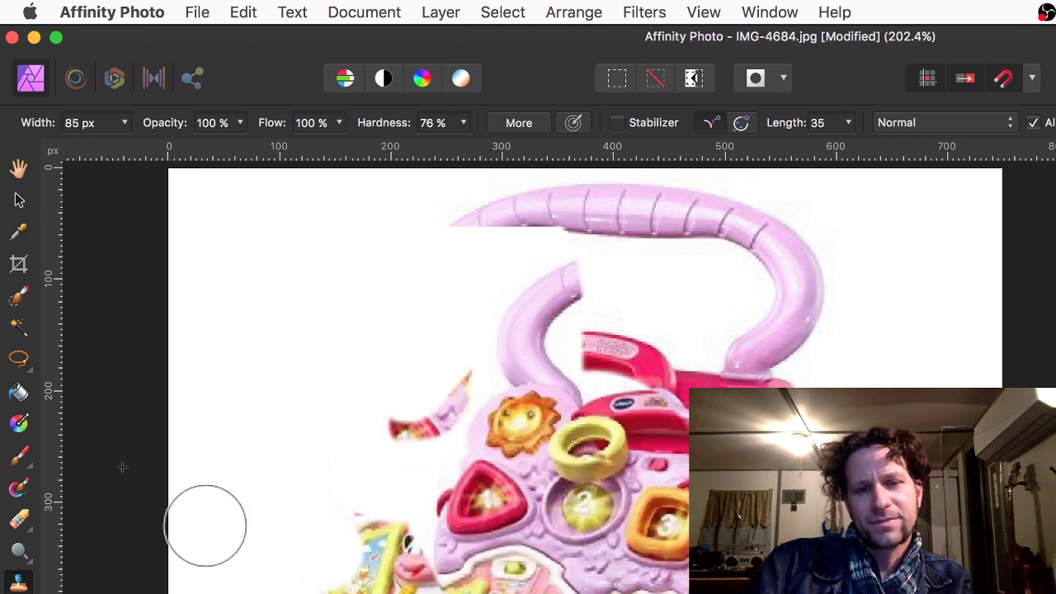
left_click(19, 488)
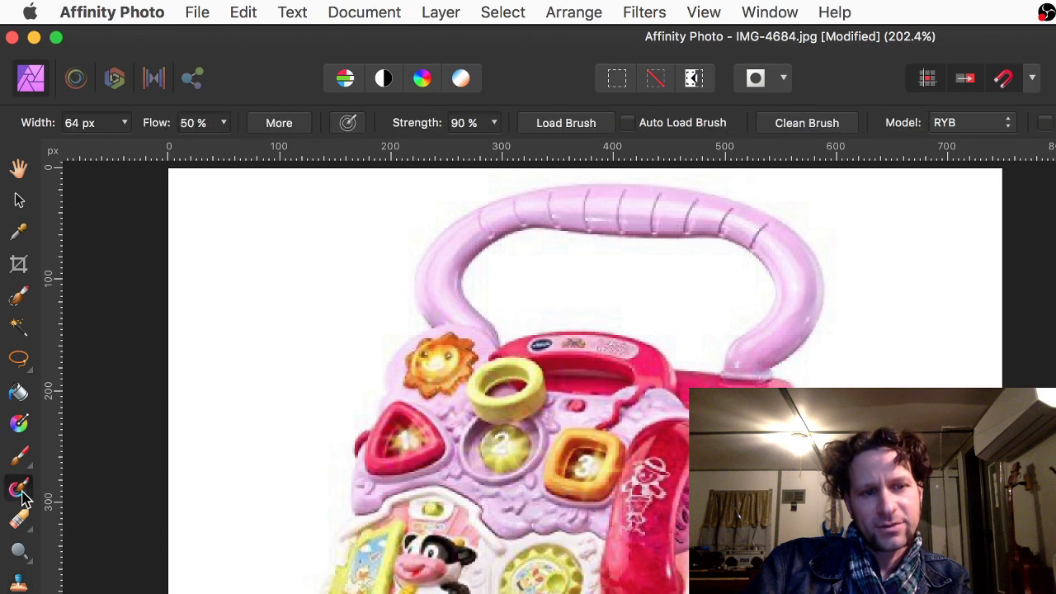
left_click(19, 361)
left_click(18, 392)
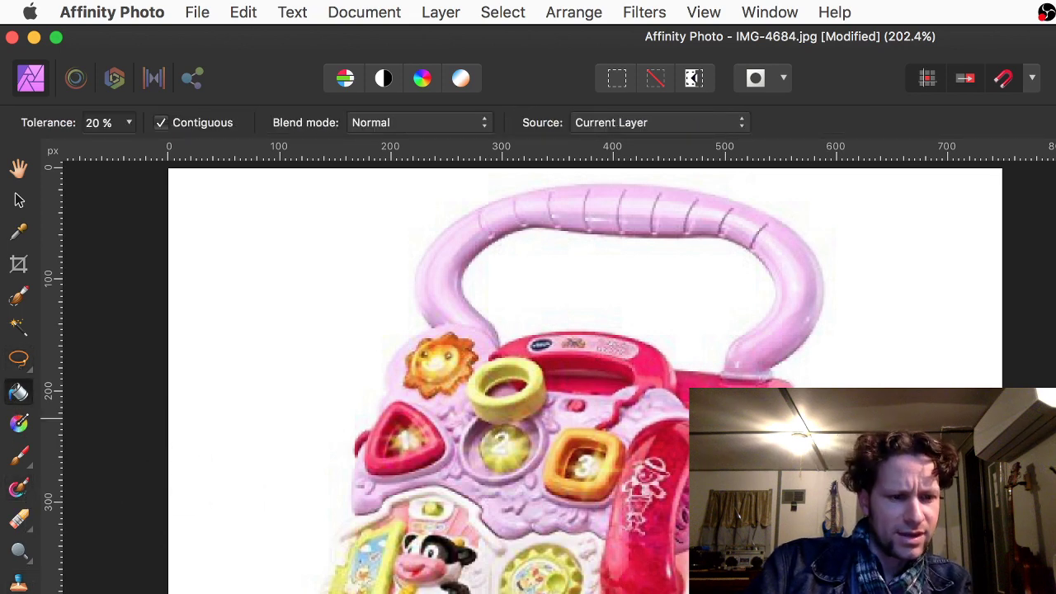
left_click(19, 593)
left_click(29, 593)
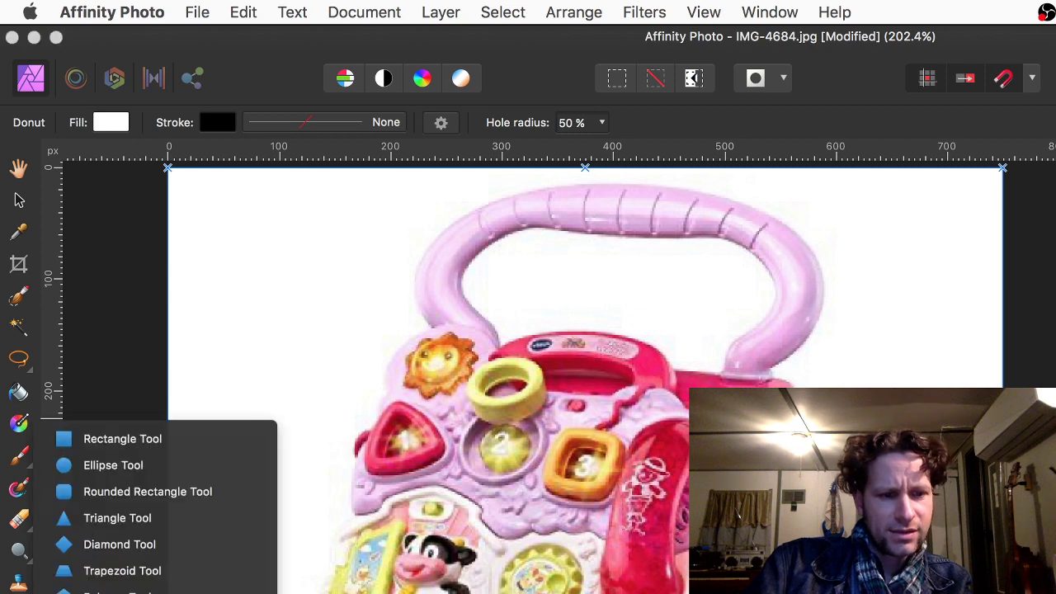
key("m")
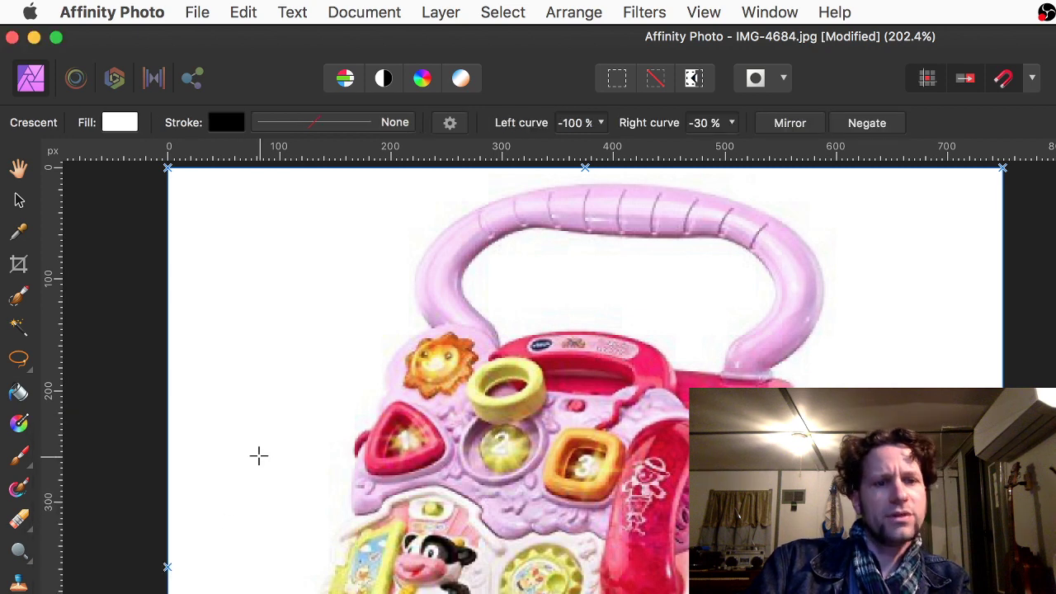
key("v")
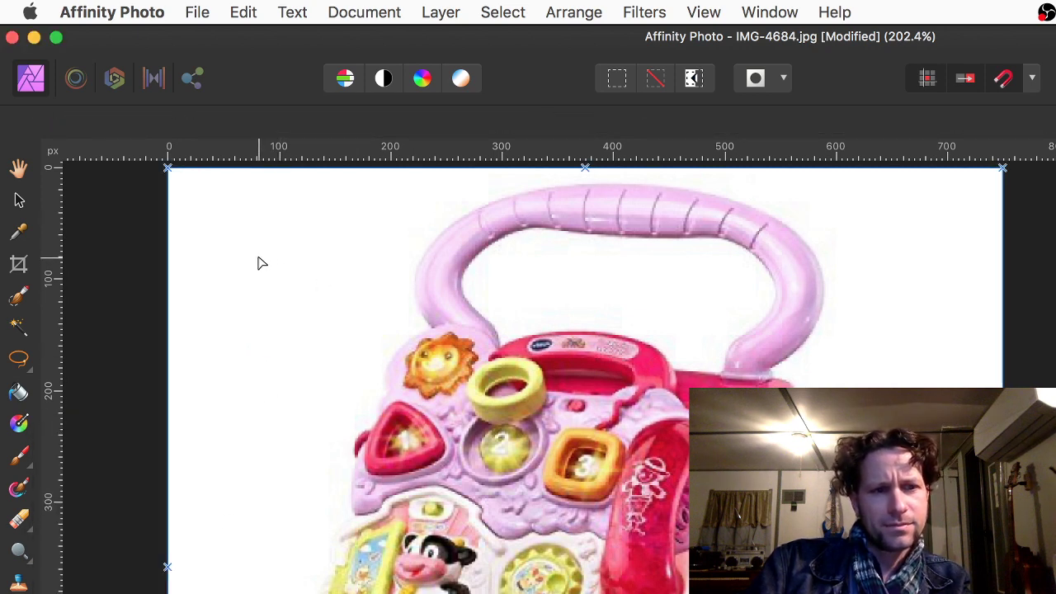
Apply a perspective distortion to the photo, lowering its upper-left corner about 195 px and moving its upper-right corner inward to about 485 px
key("a")
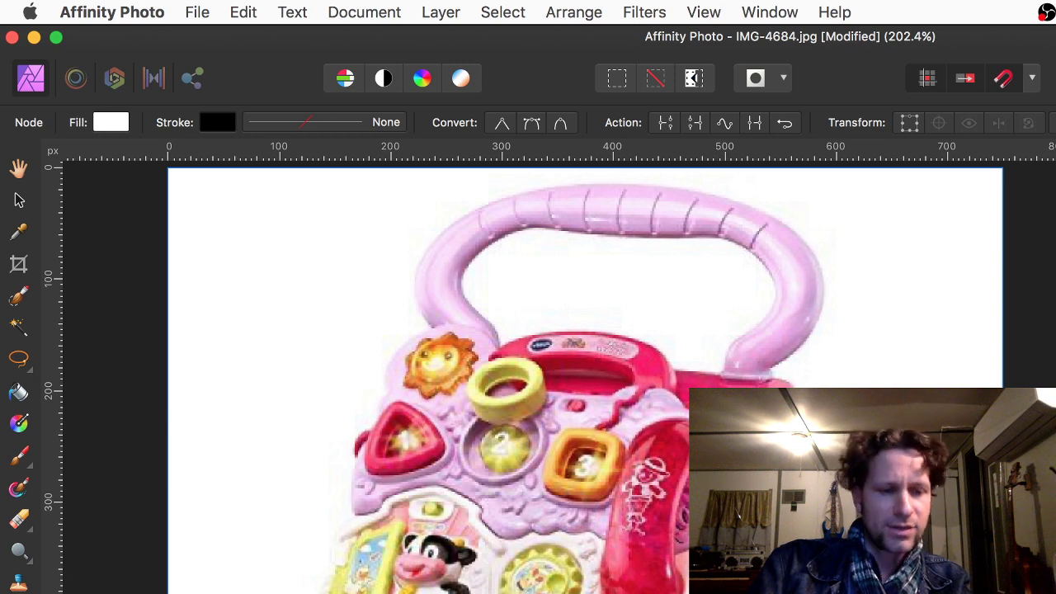
key("super+apostrophe")
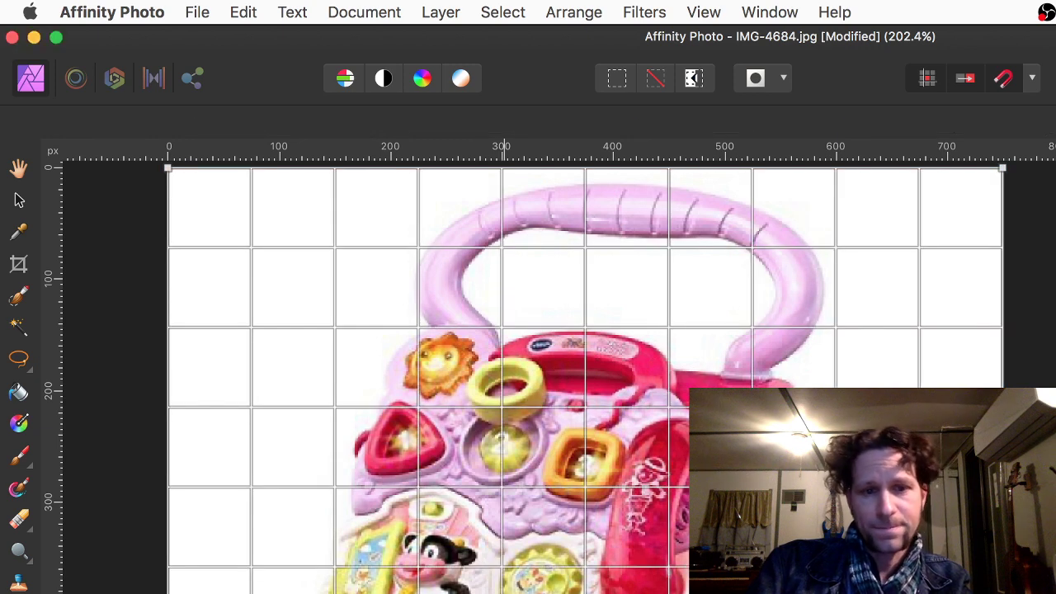
scroll(440, 593, "down", 3)
mouse_move(283, 384)
left_mouse_down()
mouse_move(691, 382)
mouse_move(279, 386)
left_mouse_up()
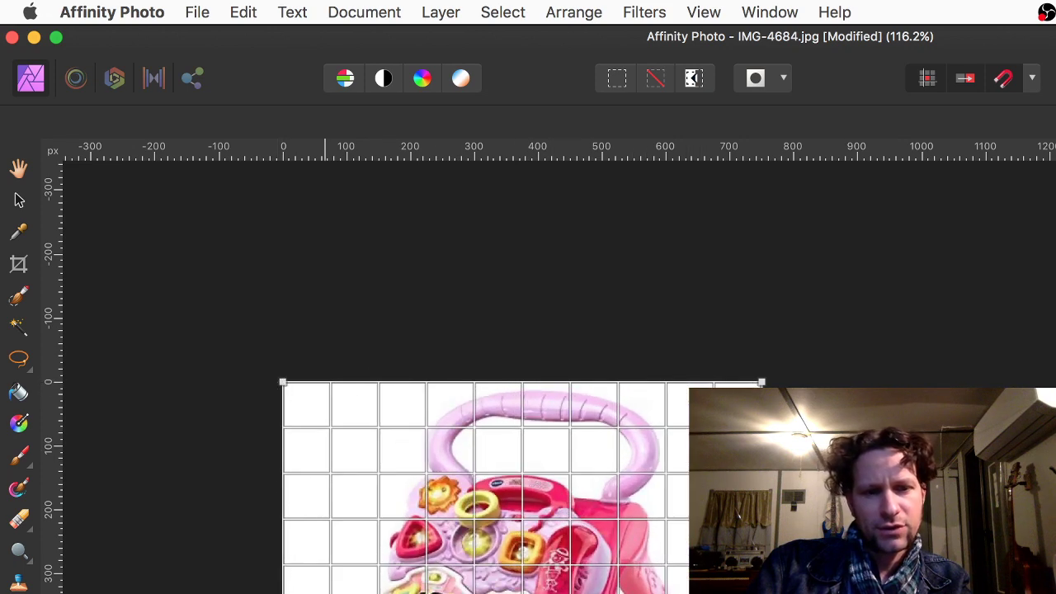
left_click_drag(282, 593, 276, 593)
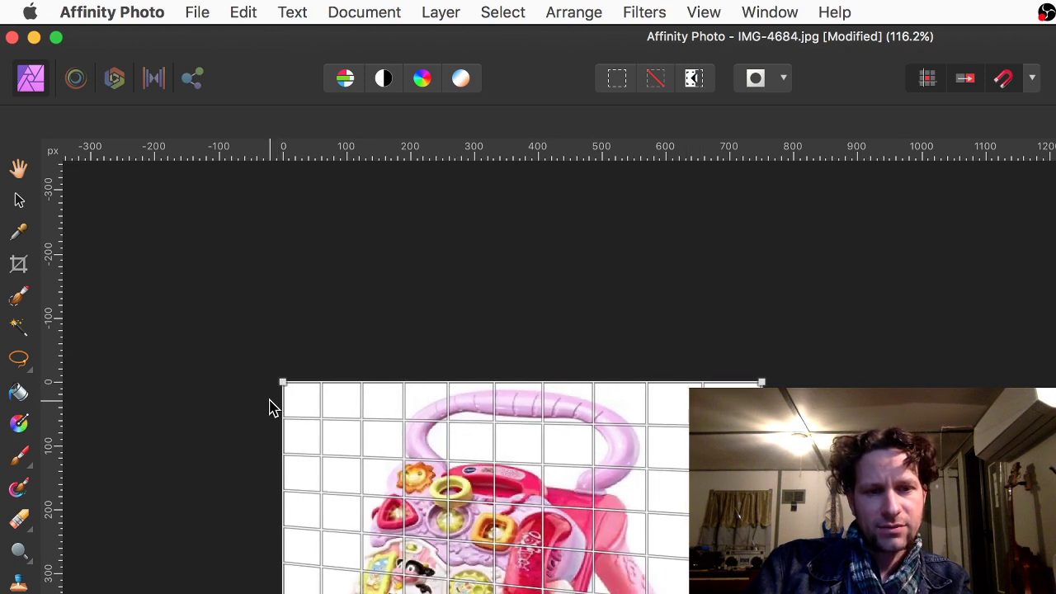
left_click_drag(282, 385, 284, 506)
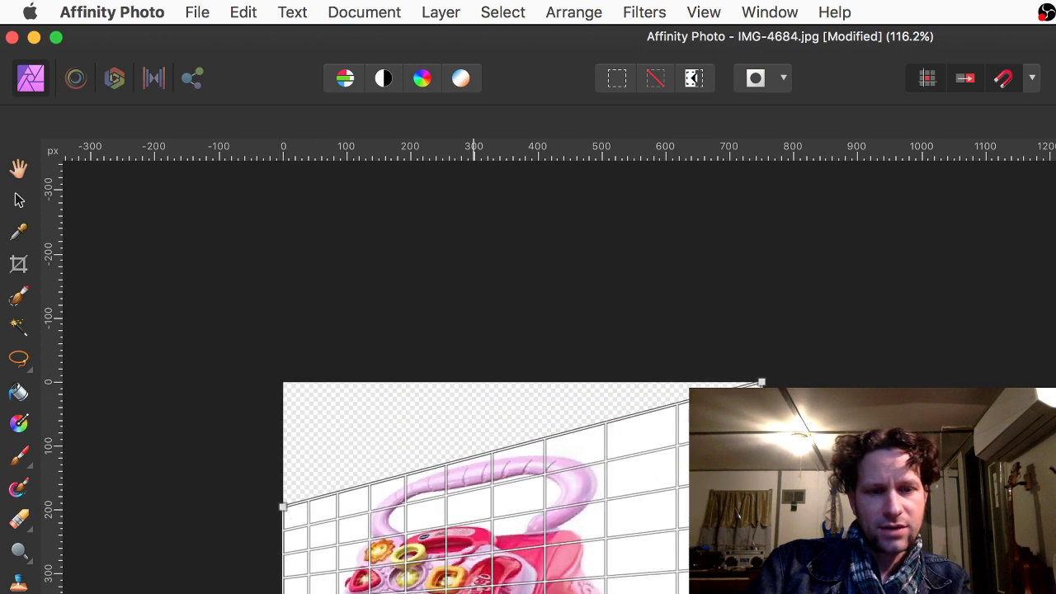
left_click_drag(761, 383, 593, 384)
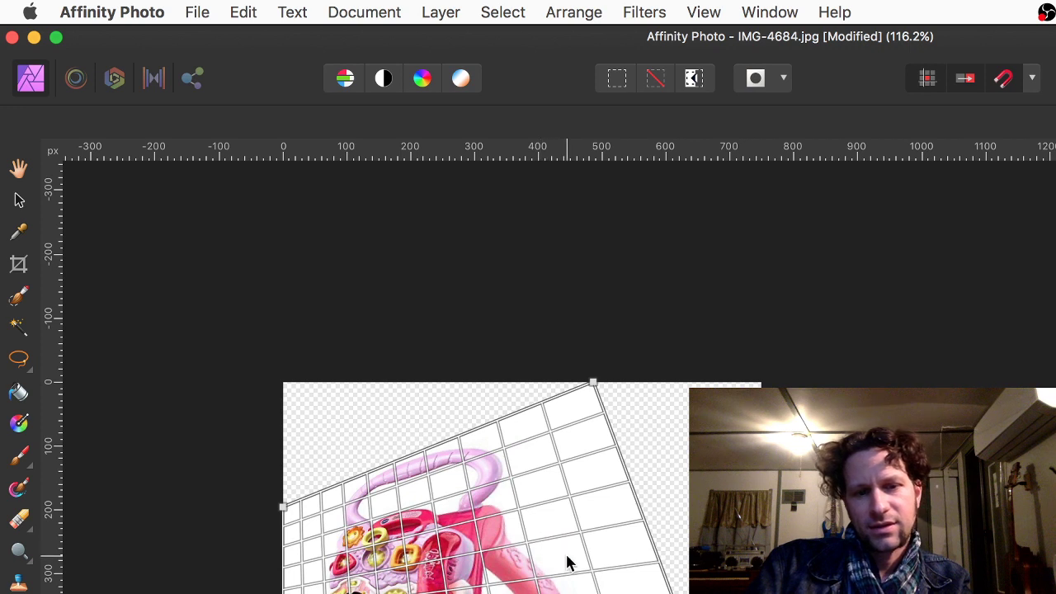
key("Return")
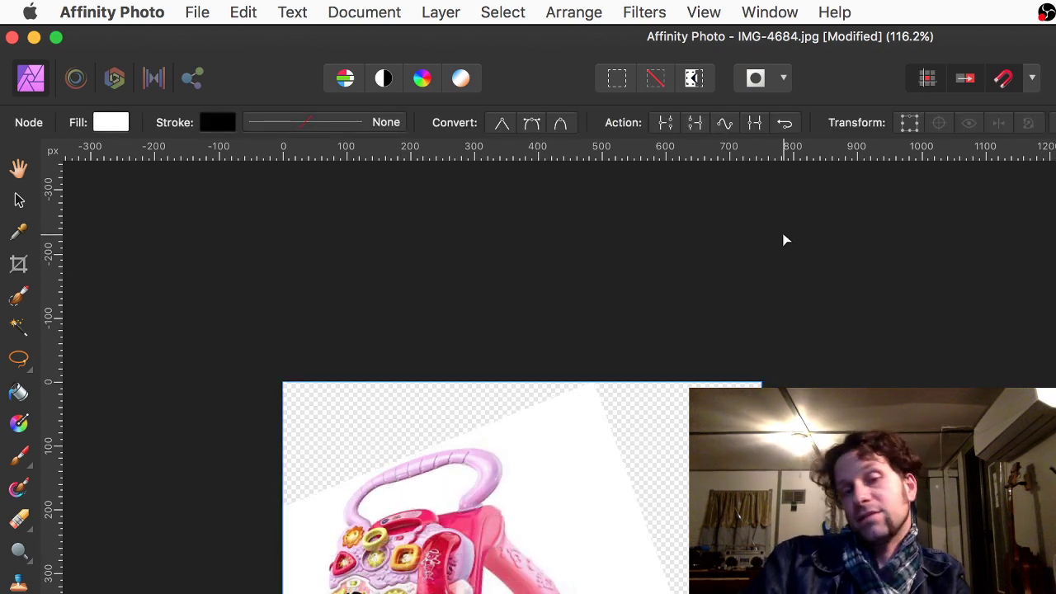
Switch to Affinity Designer and back to Affinity Photo, toggling the interface panels to compare the two programs' layouts
key("super+Tab")
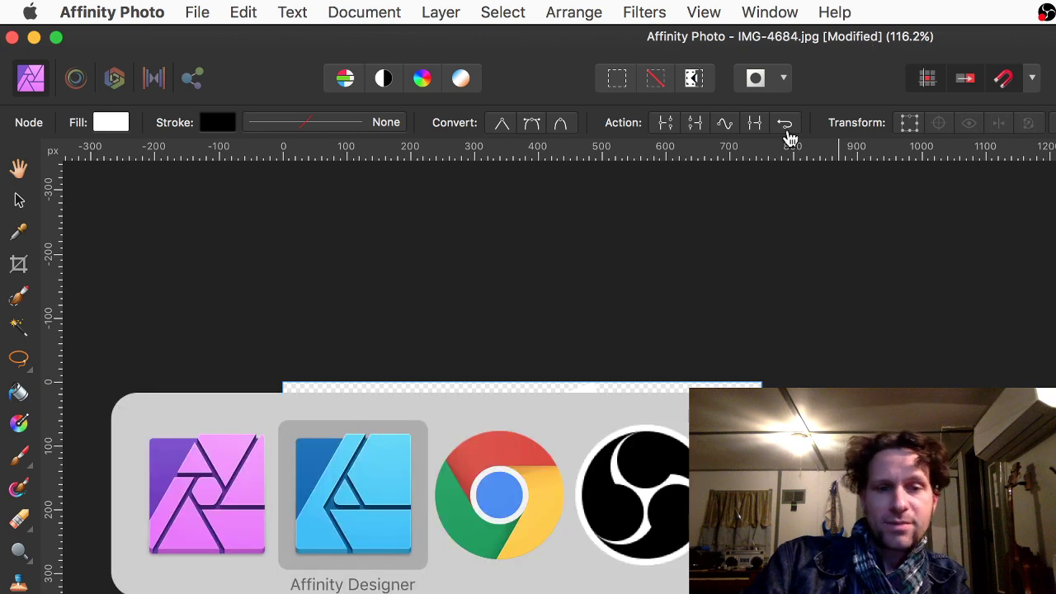
left_click(379, 508)
key("Tab")
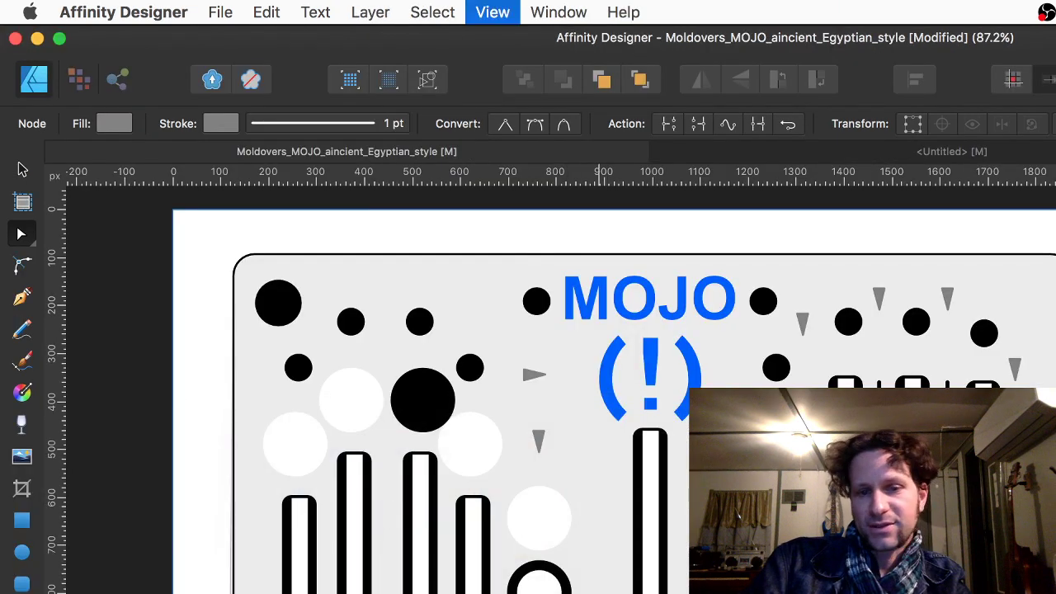
key("super+Tab")
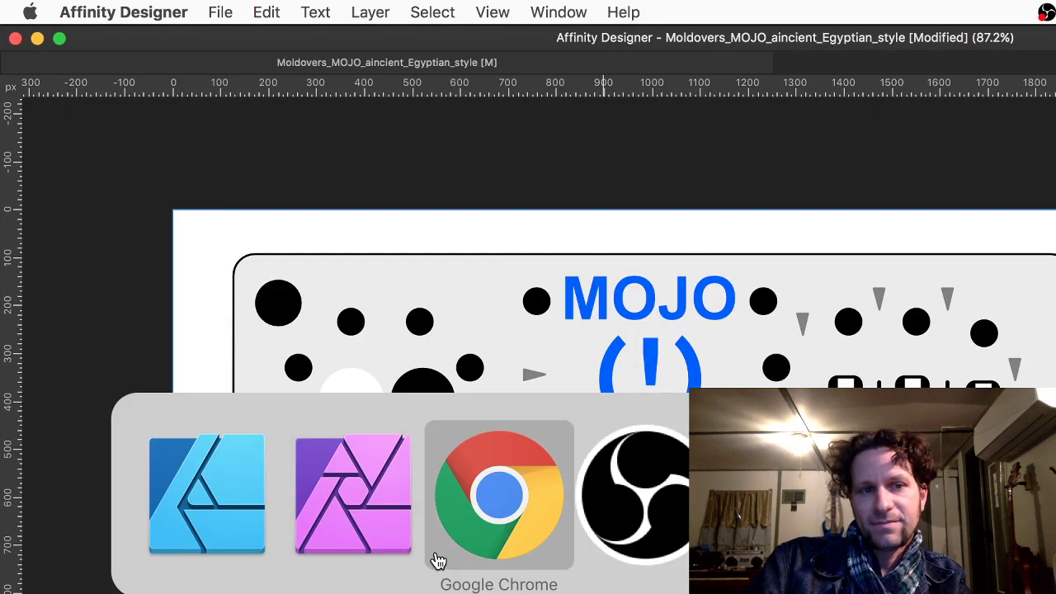
left_click(365, 537)
key("Tab")
key("Tab")
key("Tab")
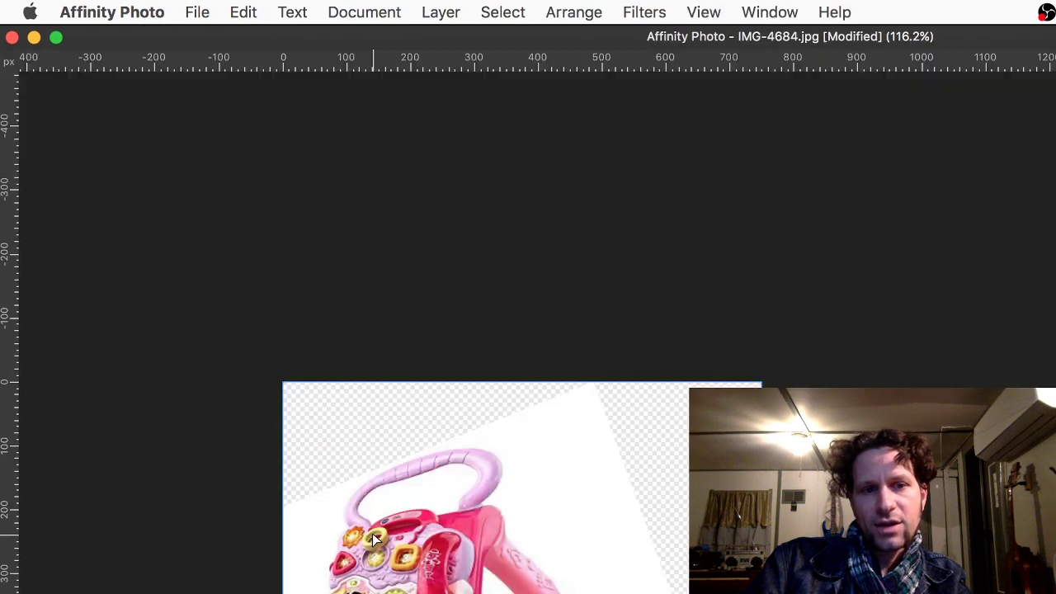
Toggle Affinity Photo's interface panels off and on several times around IMG-4684.jpg
key("super+Tab")
key("Tab")
key("Tab")
key("Tab")
key("Tab")
key("Tab")
key("Tab")
key("Tab")
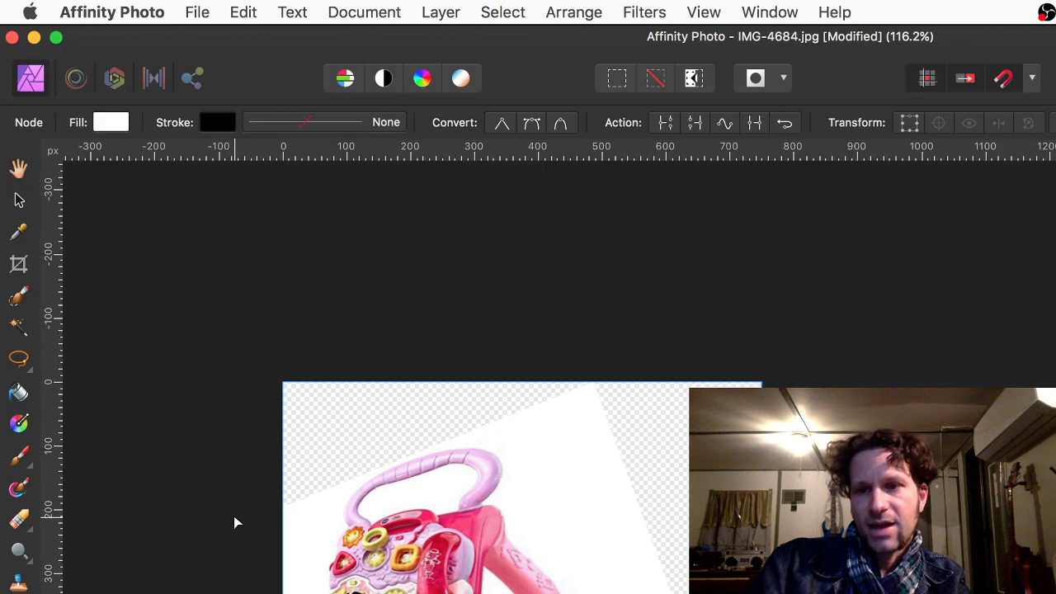
Examine the perspective-distorted toy walker up close, without and with the interface panels
scroll(506, 531, "down", 5)
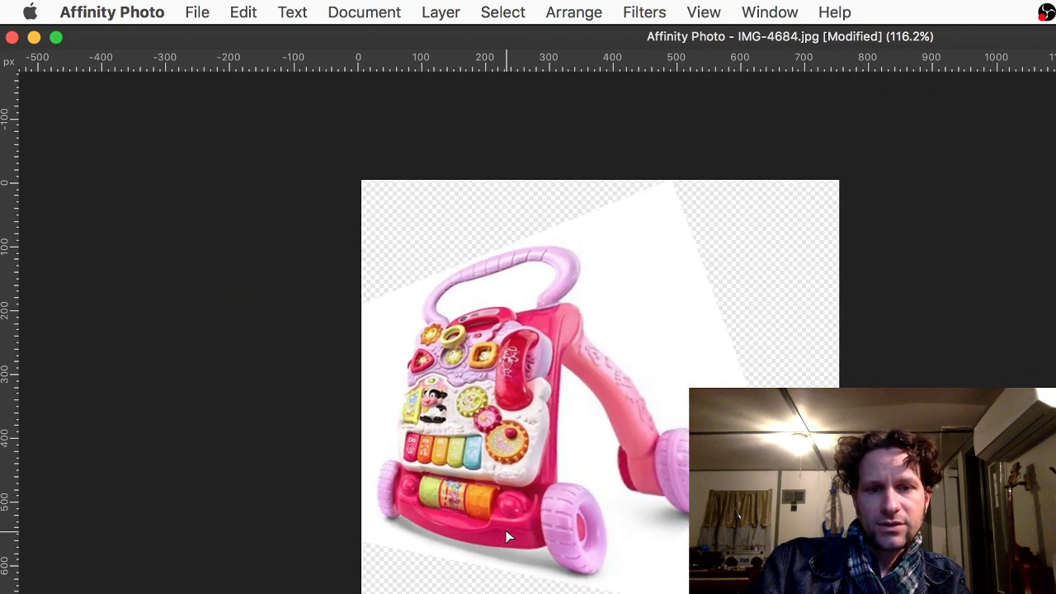
scroll(506, 531, "up", 4)
scroll(506, 531, "up", 4)
key("Tab")
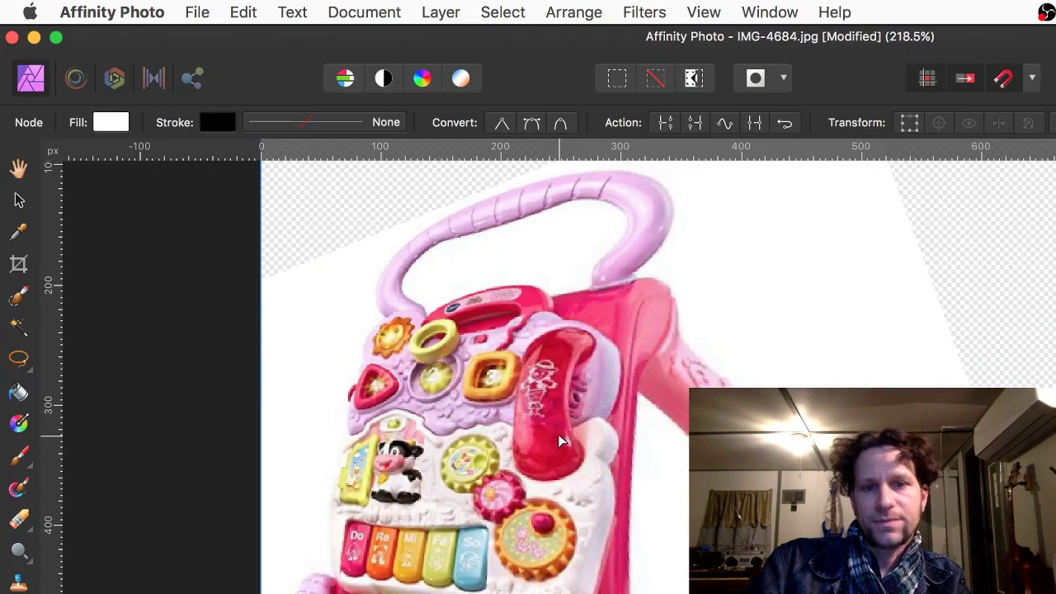
scroll(576, 470, "down", 2)
Switch to Chrome and read the viewer comments on the Facebook Live Producer page
key("super+Tab")
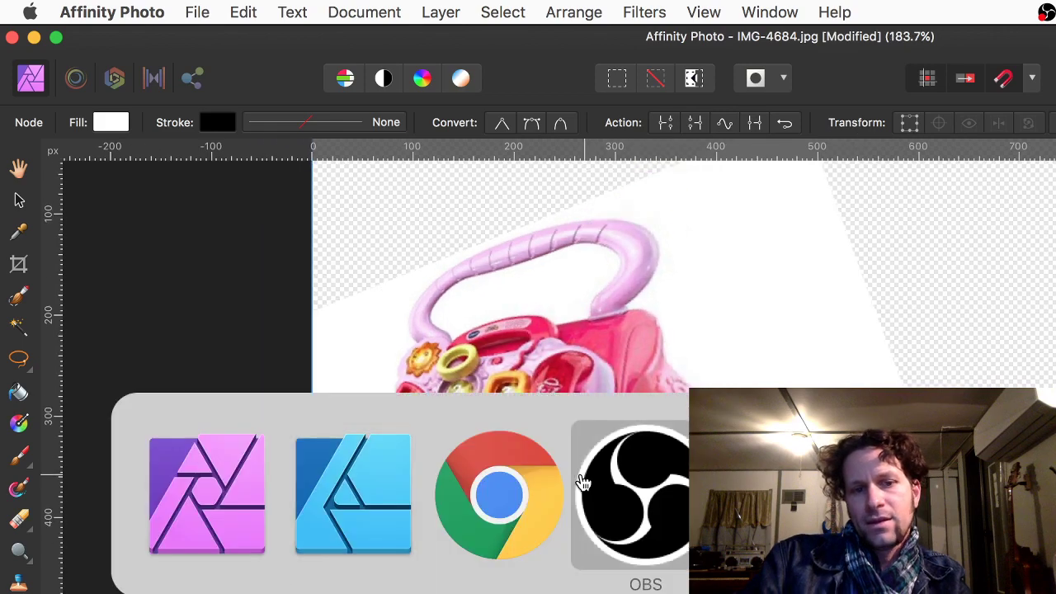
left_click(512, 495)
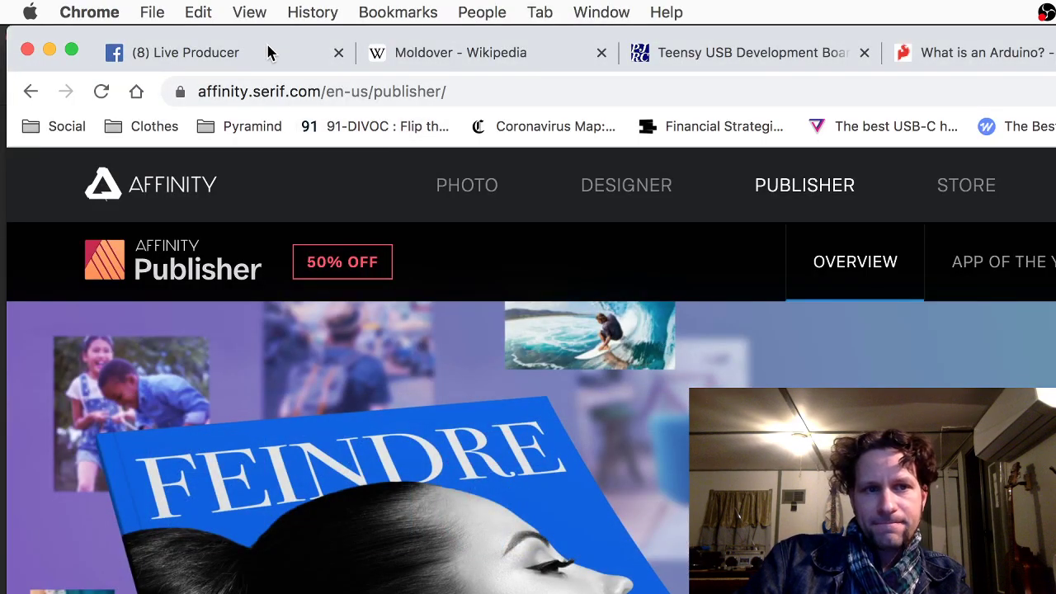
left_click(261, 52)
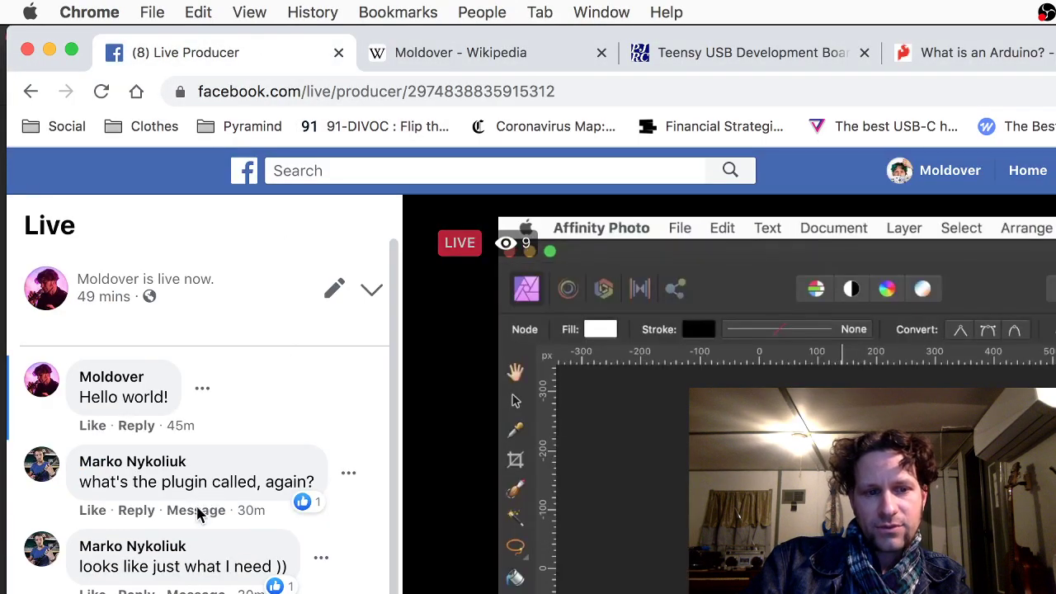
scroll(194, 538, "down", 4)
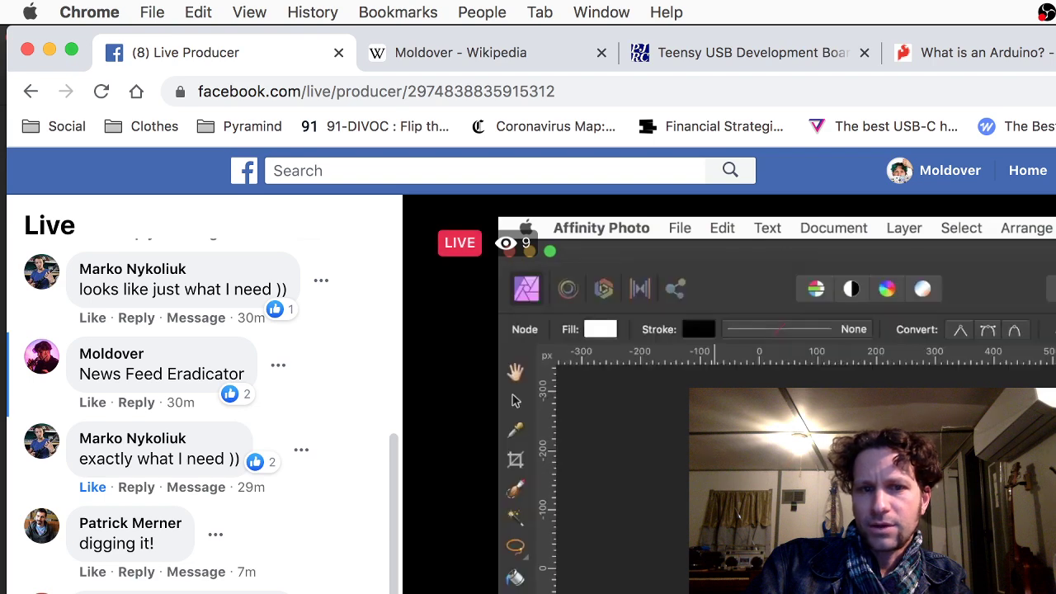
Switch to Affinity Designer, show its interface panels and reposition its window so the Facebook live comments stay in view beside it
key("super+Tab")
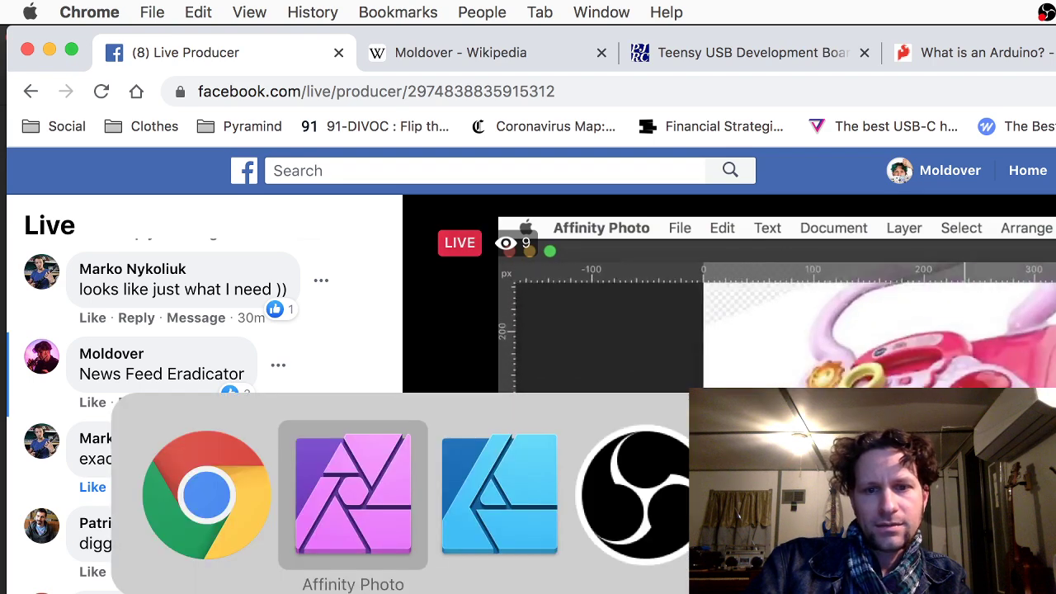
left_click(525, 519)
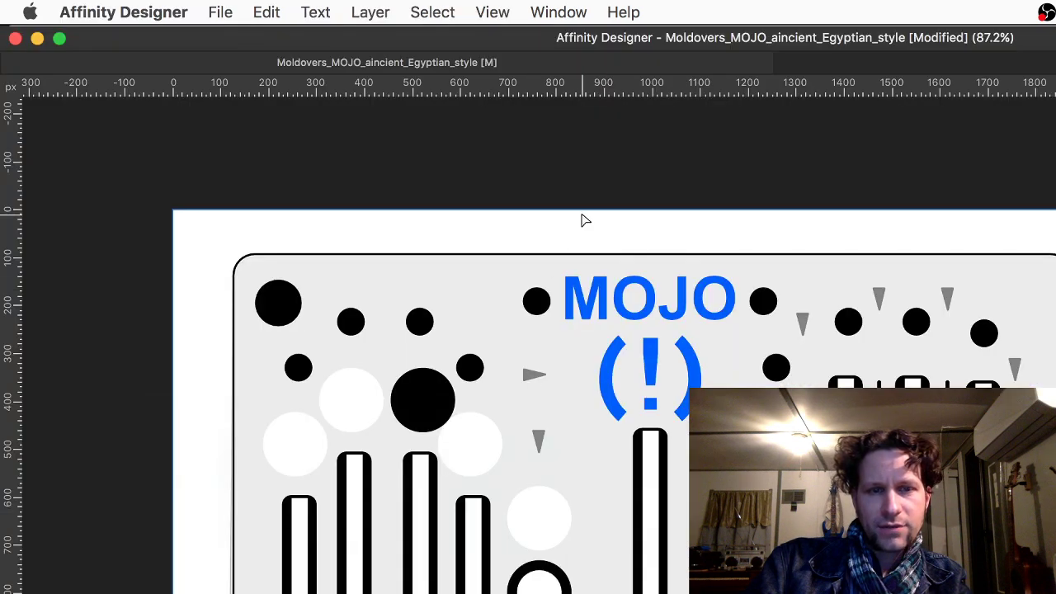
key("Tab")
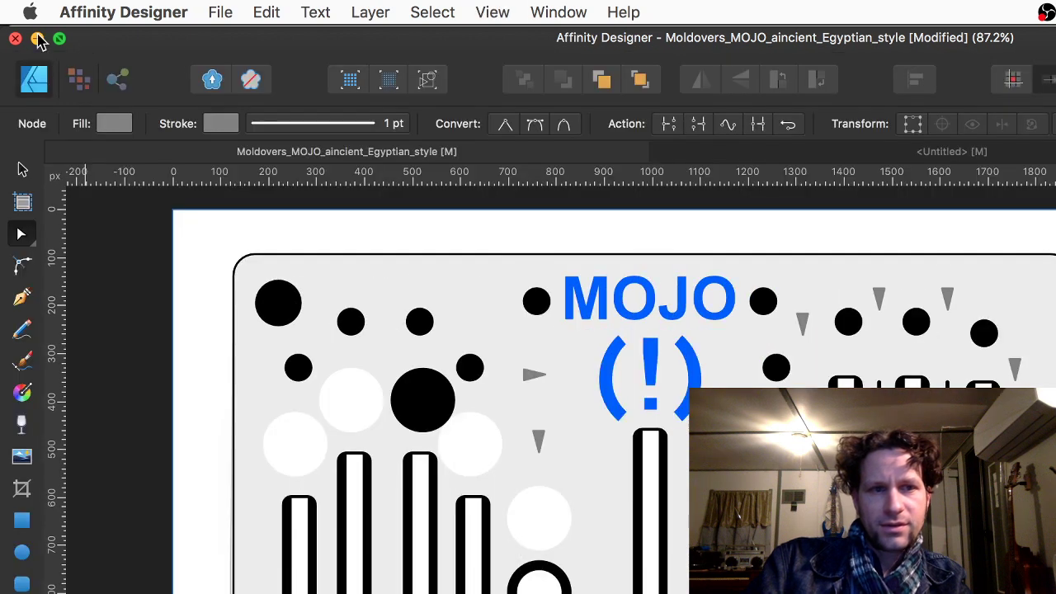
left_click_drag(392, 215, 342, 24)
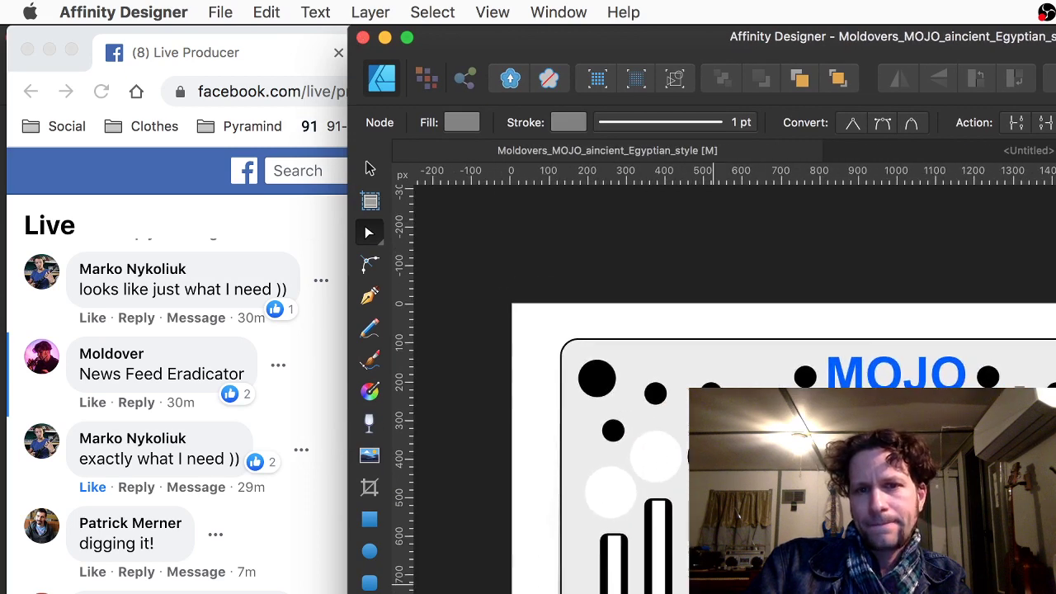
Switch to OBS and move its window clear of the Facebook live comments
key("super+Tab")
key("super+shift+Tab")
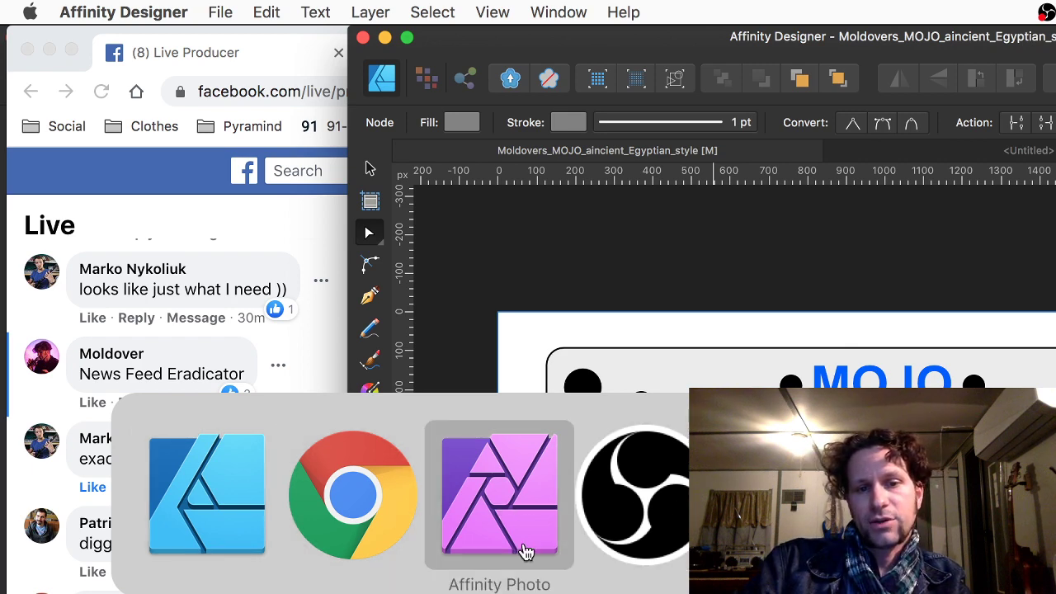
left_click(660, 542)
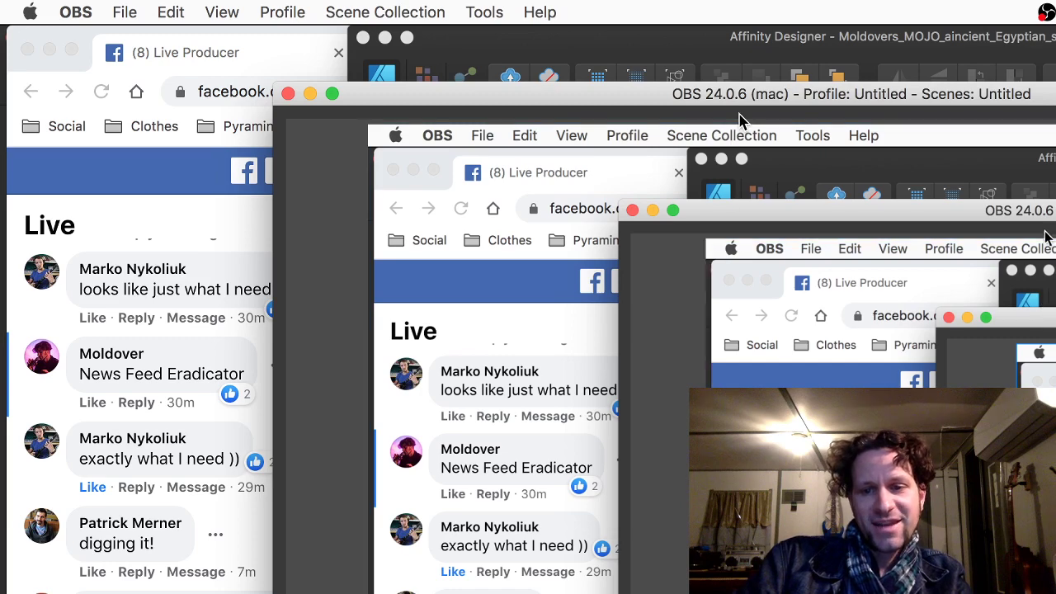
left_click_drag(714, 83, 830, 140)
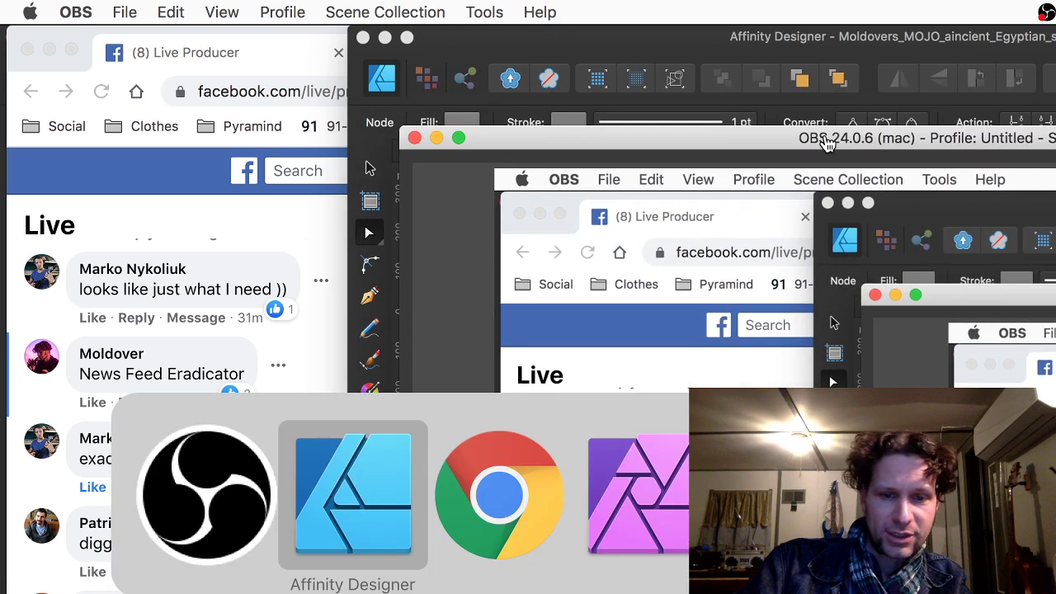
Return to Chrome and read the more recent viewer comments on the live stream
key("super+Tab")
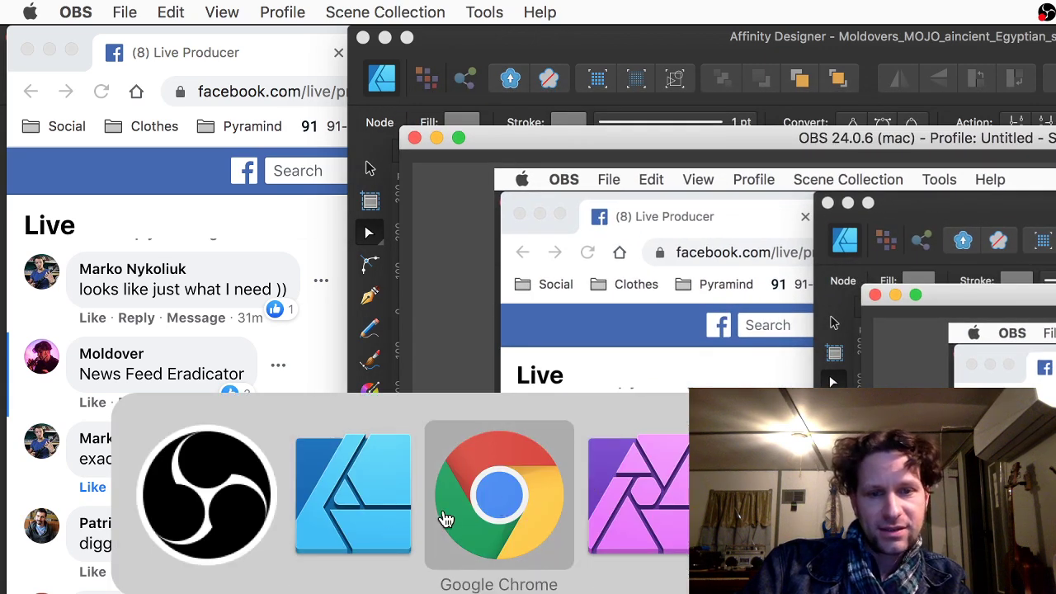
left_click(443, 520)
key("super+Tab")
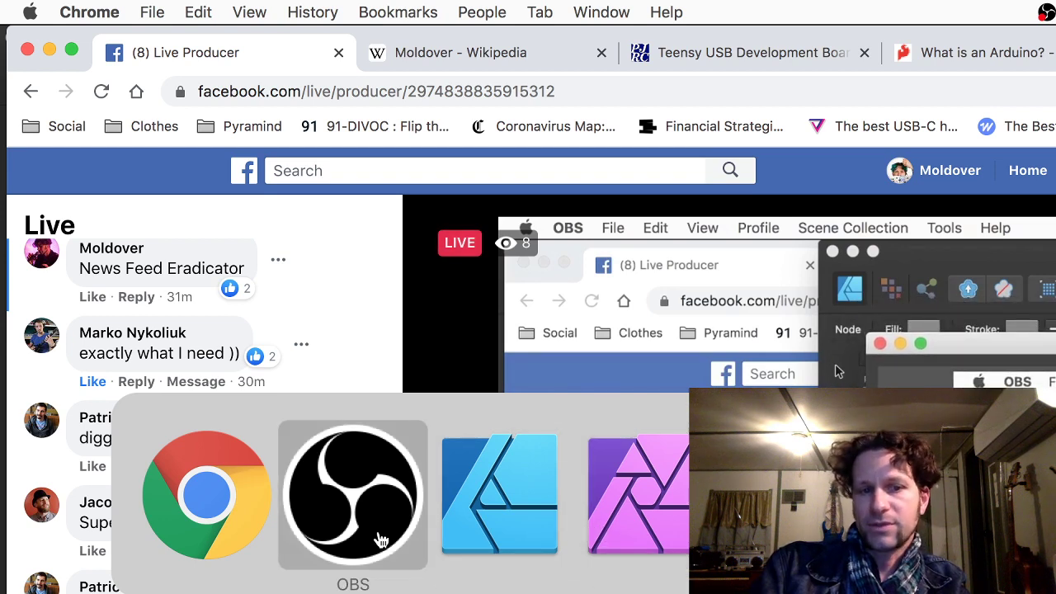
left_click(260, 523)
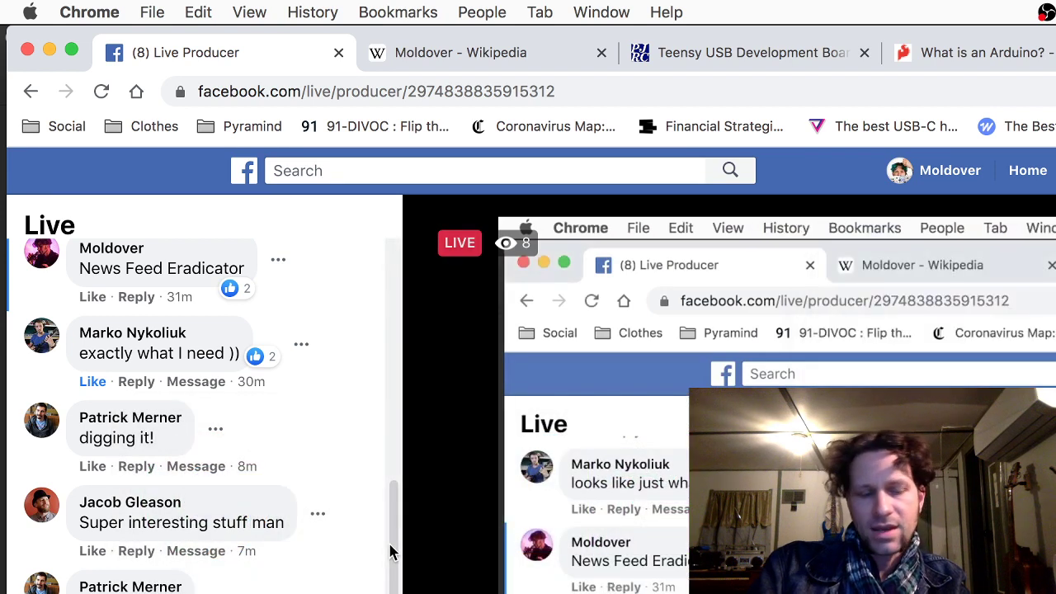
scroll(392, 553, "down", 3)
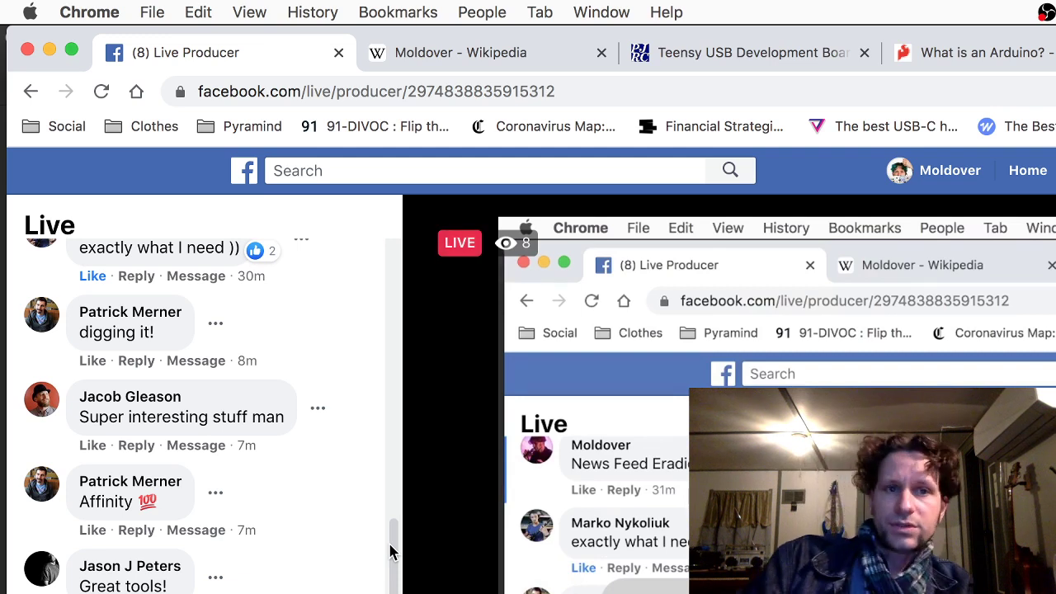
Bring up the Arduino Blink sketch, review the live comments beside it, and switch to OBS
key("super+Tab")
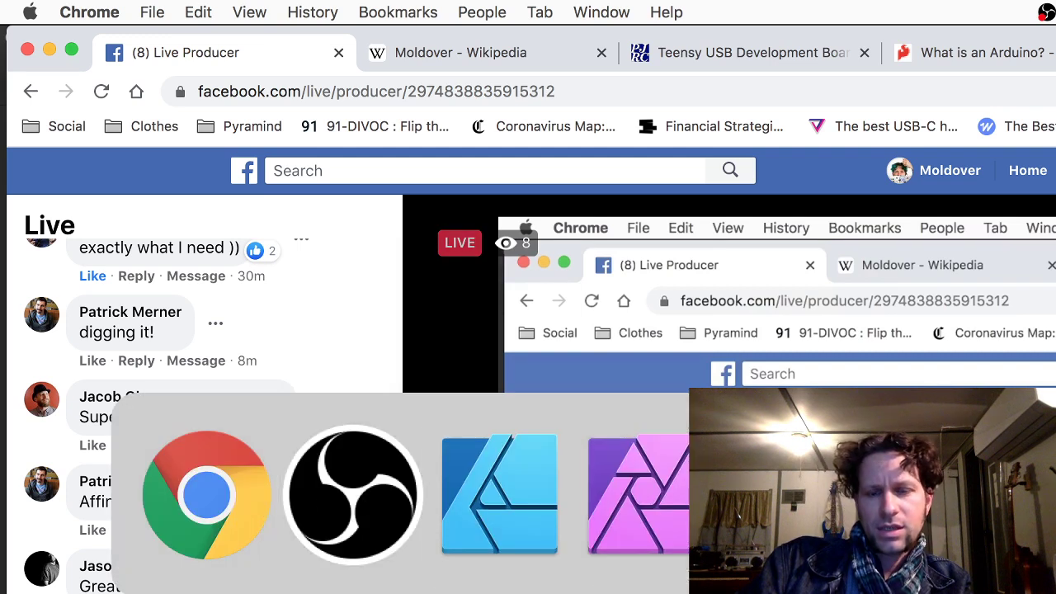
key("super+Tab")
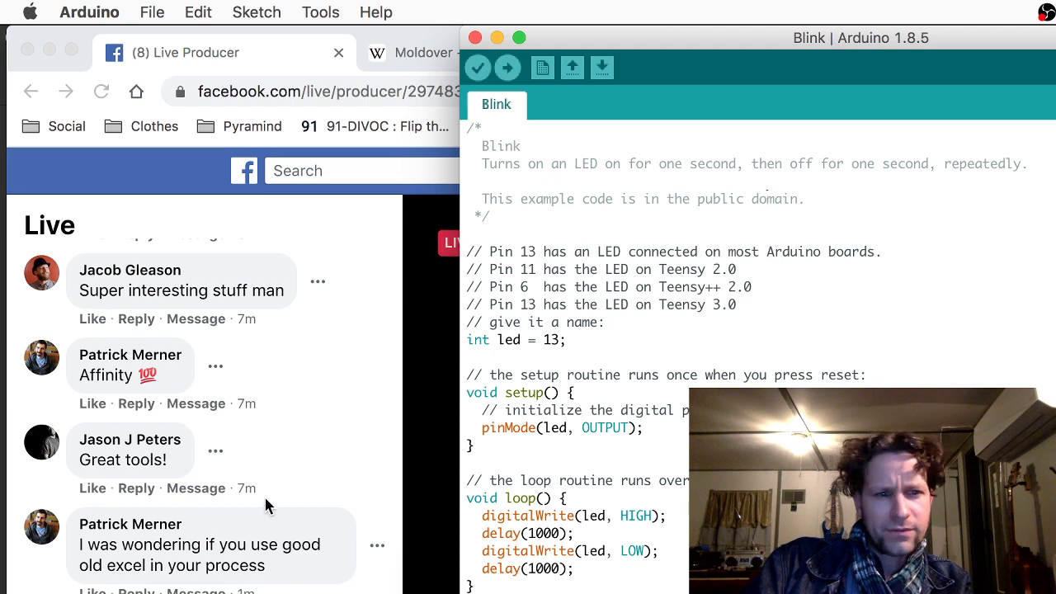
scroll(217, 545, "up", 2)
scroll(216, 539, "up", 1)
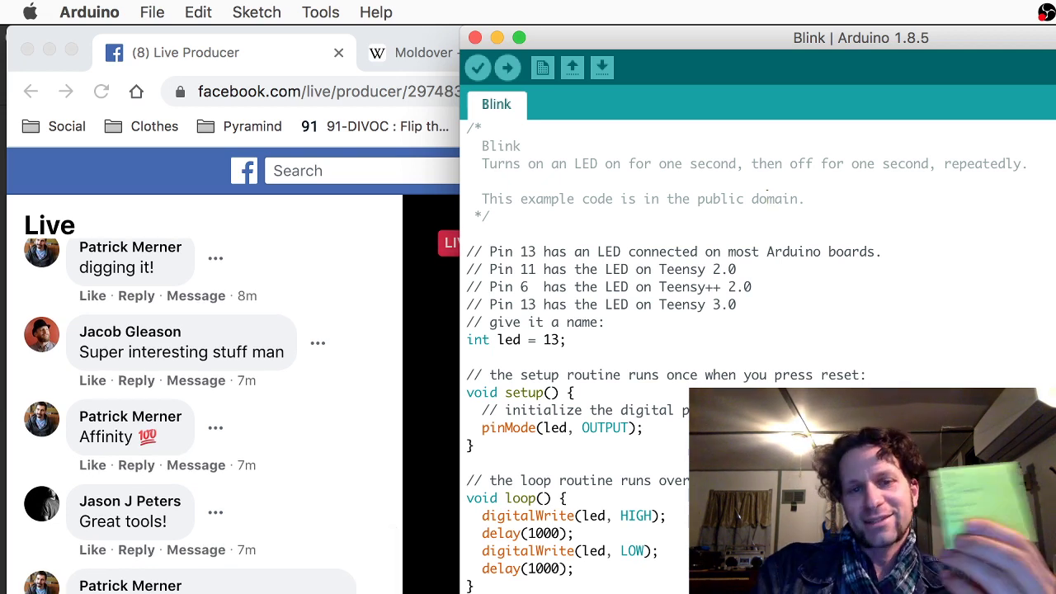
key("super+Tab")
key("super+Tab")
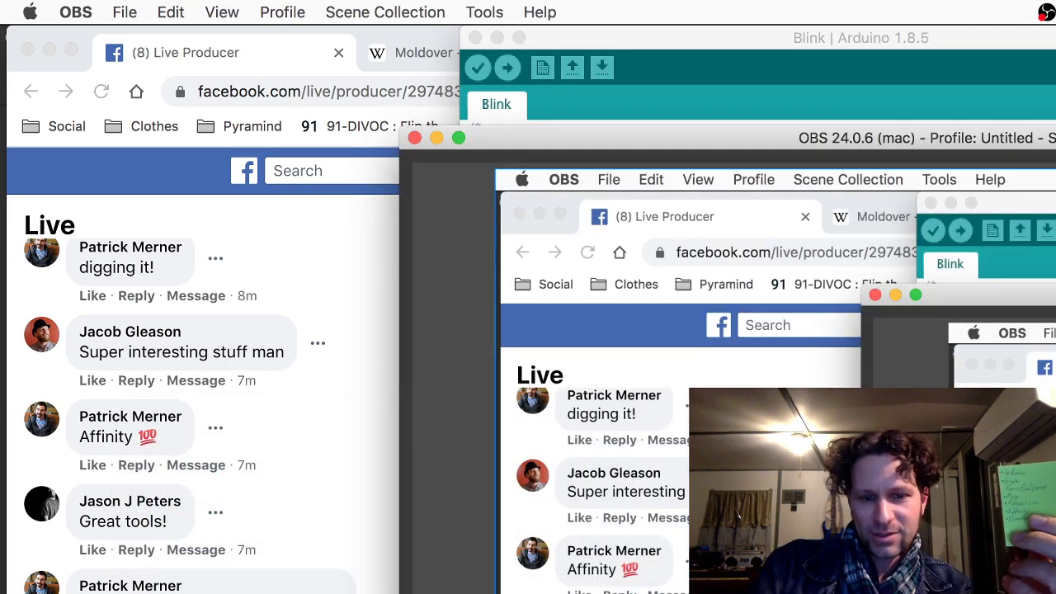